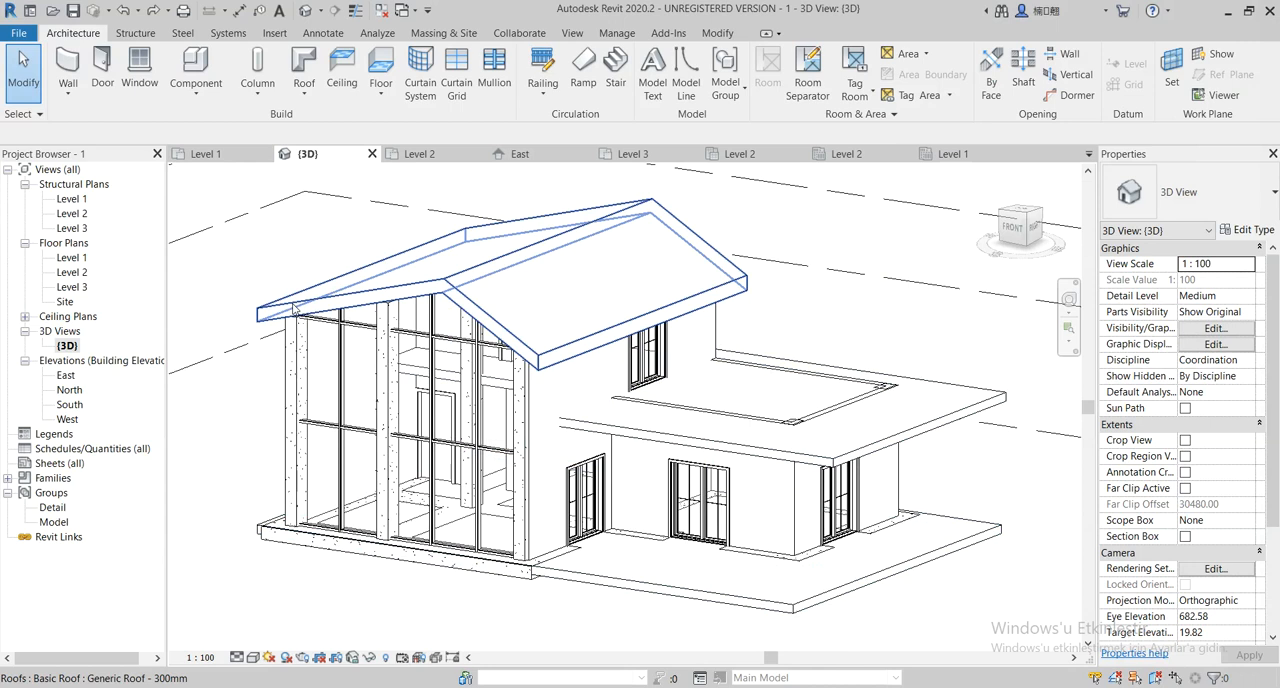
On the Level 1 floor plan, draw a 120-wide stair run with 28 treads from grid C toward grid D beside grid 1, 224 long
{"action": "double_click", "coordinate": [71, 258]}
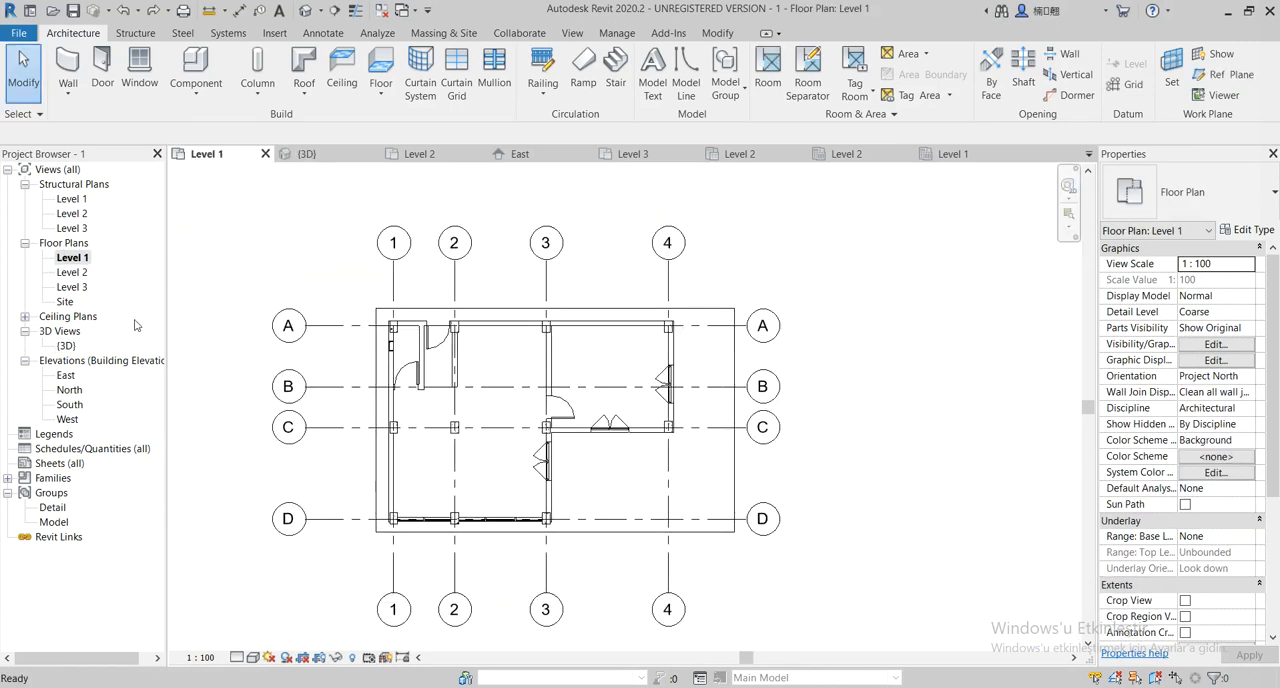
{"action": "scroll", "coordinate": [331, 403], "scroll_direction": "up", "scroll_amount": 2}
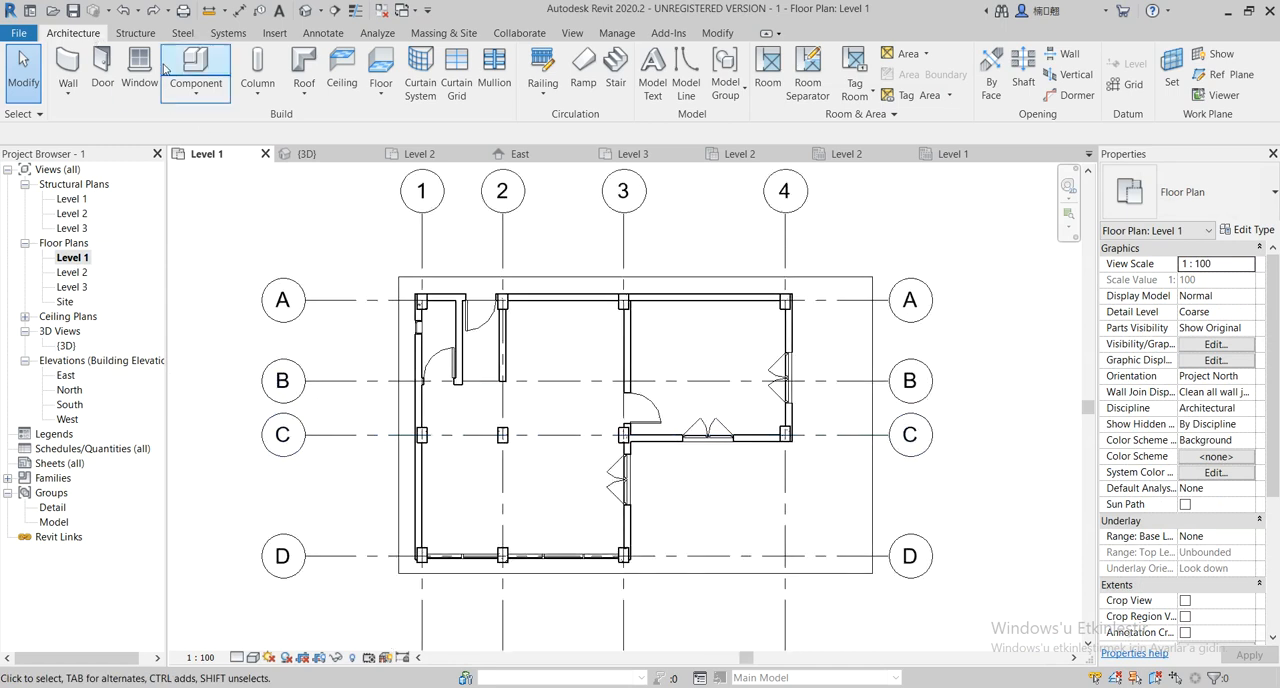
{"action": "left_click", "coordinate": [618, 64]}
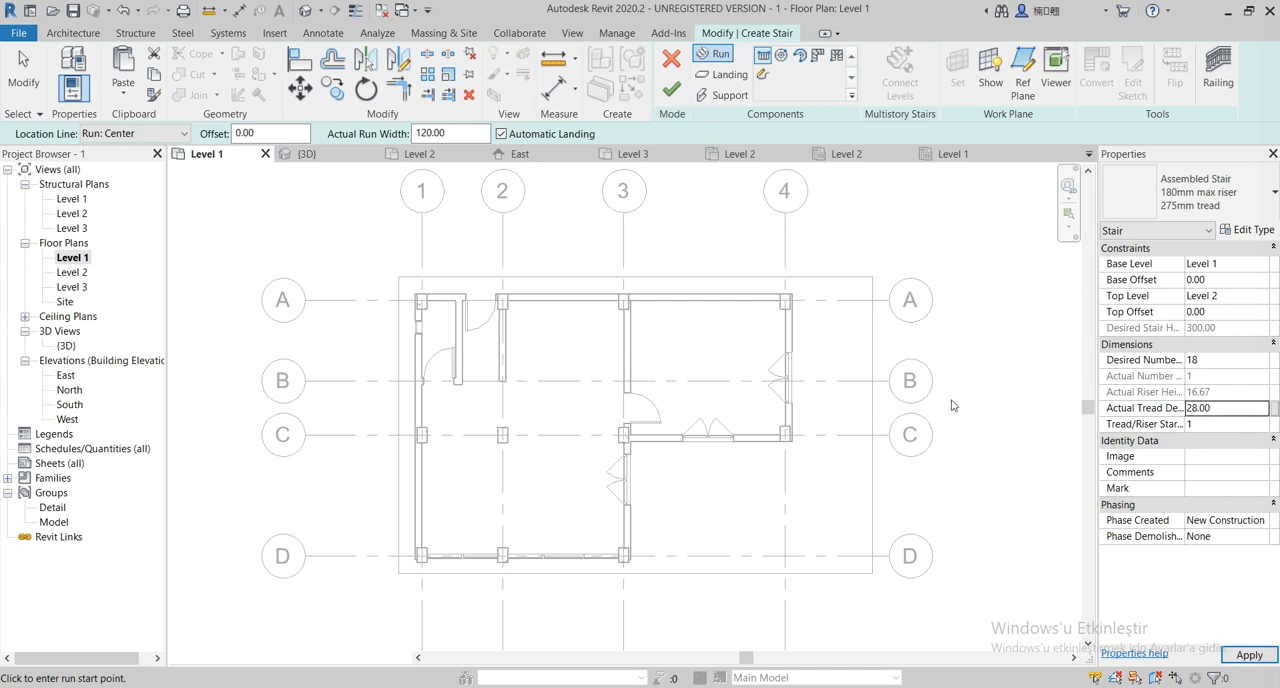
{"action": "middle_click_drag", "start_coordinate": [822, 460], "coordinate": [867, 432]}
{"action": "scroll", "coordinate": [494, 423], "scroll_direction": "up", "scroll_amount": 1}
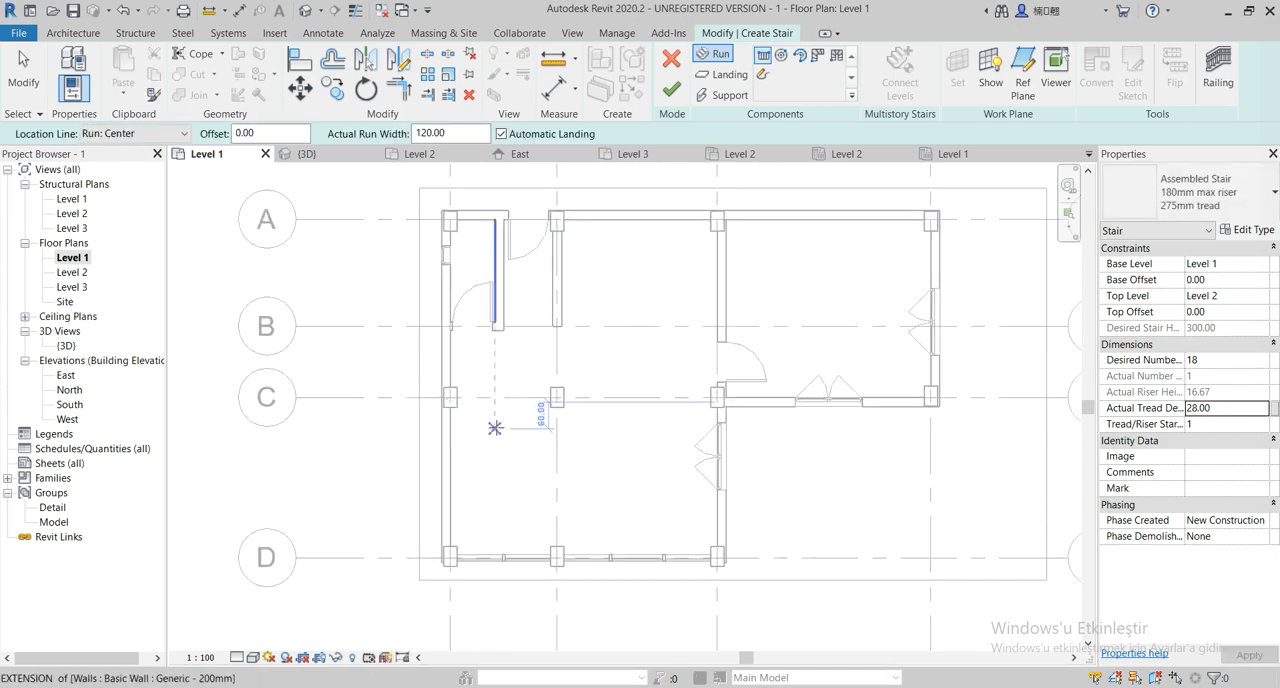
{"action": "scroll", "coordinate": [480, 420], "scroll_direction": "up", "scroll_amount": 1}
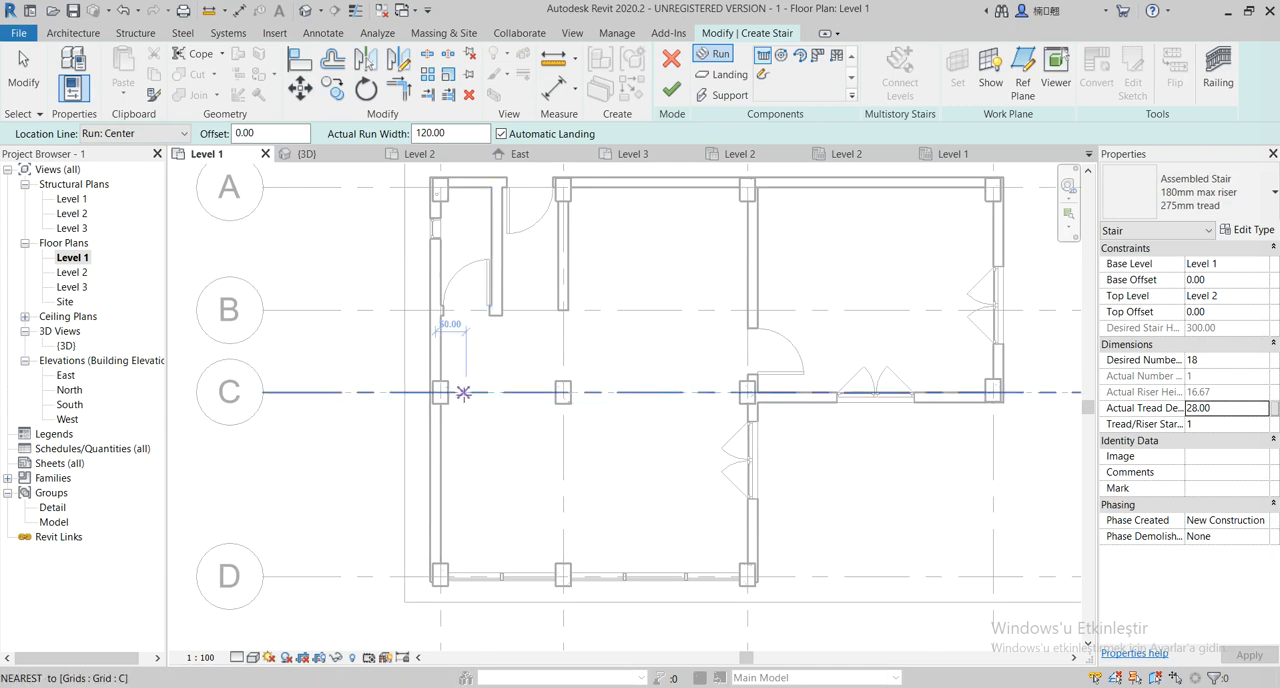
{"action": "left_click", "coordinate": [464, 393]}
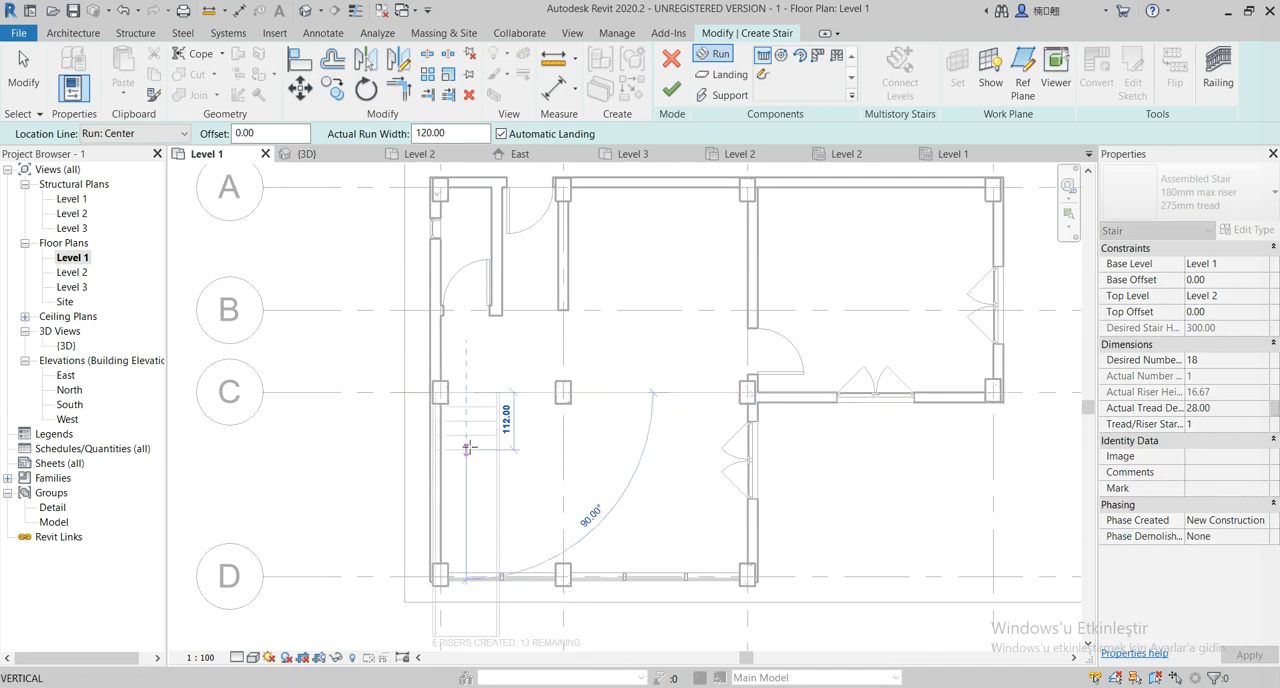
{"action": "left_click", "coordinate": [468, 506]}
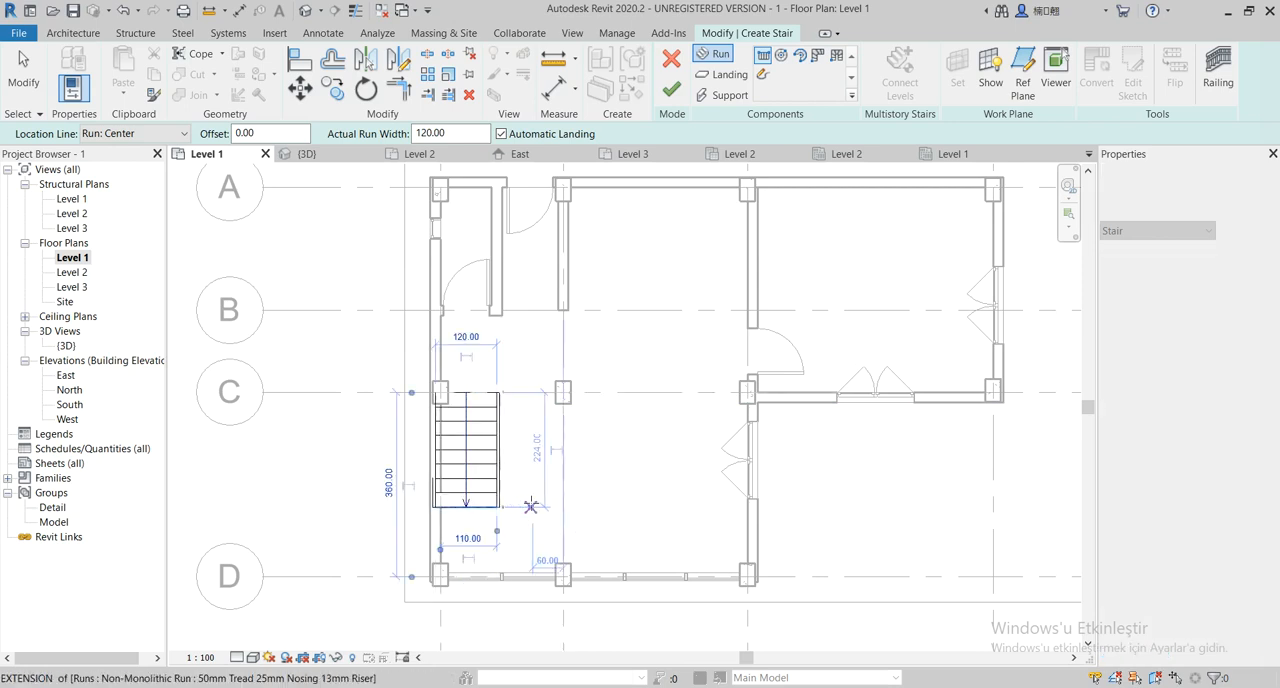
Draw the parallel return run back to grid C with an automatic landing, finish the U-shaped stair and inspect it in 3D
{"action": "left_click", "coordinate": [533, 507]}
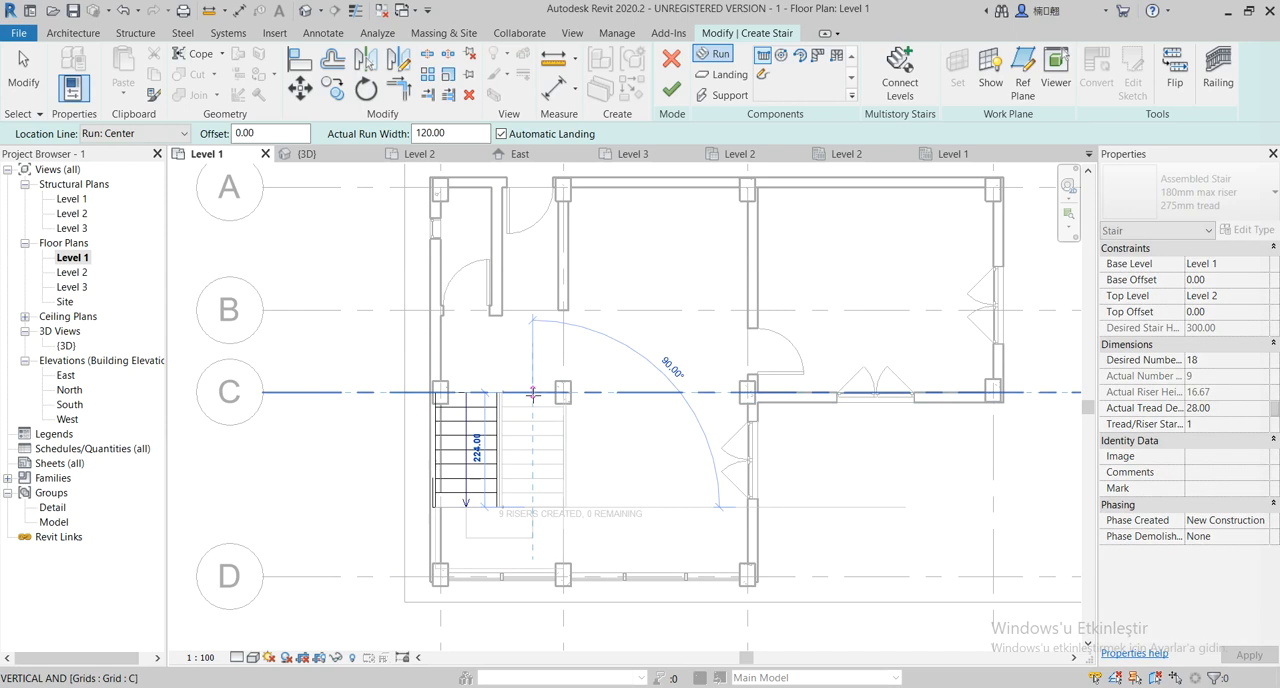
{"action": "left_click", "coordinate": [533, 392]}
{"action": "key", "text": "Escape"}
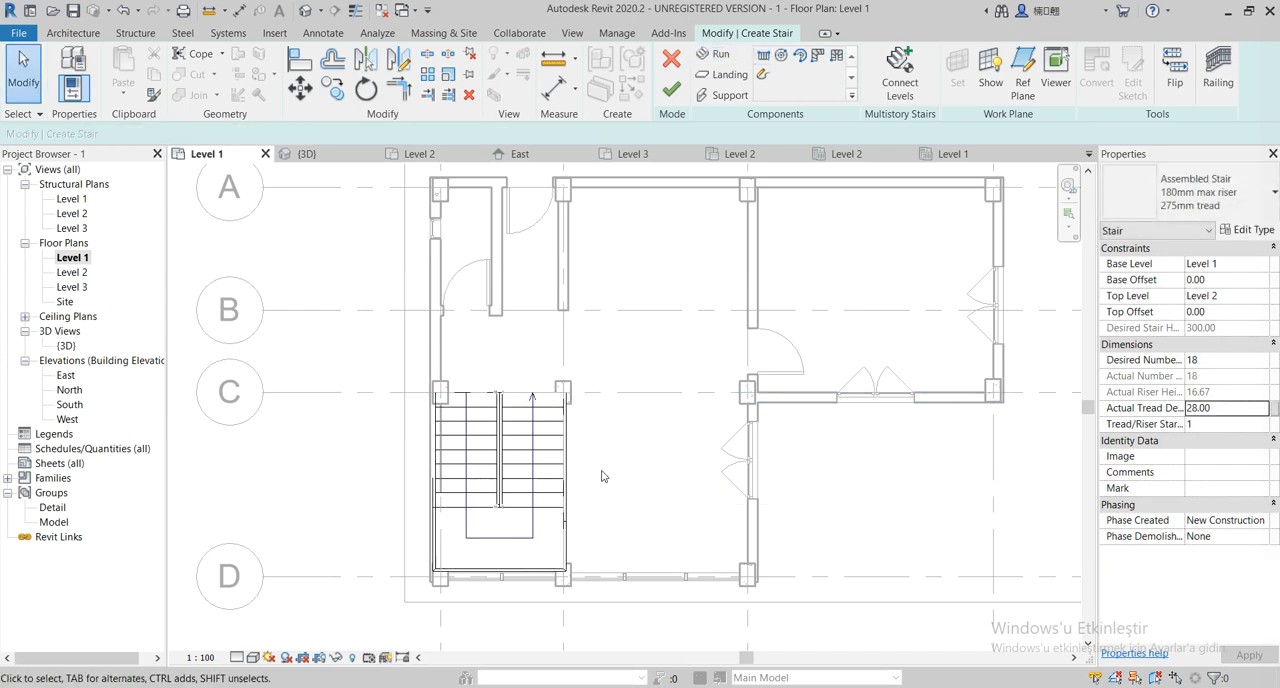
{"action": "scroll", "coordinate": [615, 480], "scroll_direction": "down", "scroll_amount": 2}
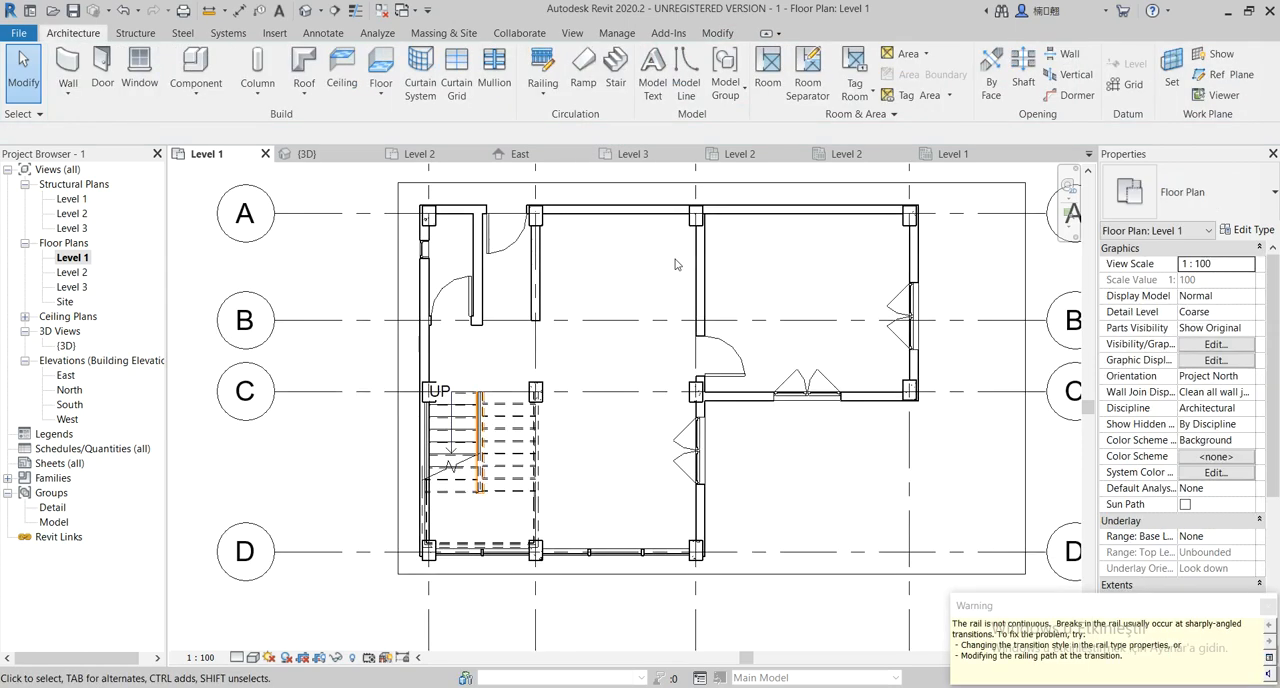
{"action": "middle_click_drag", "start_coordinate": [613, 352], "coordinate": [639, 348]}
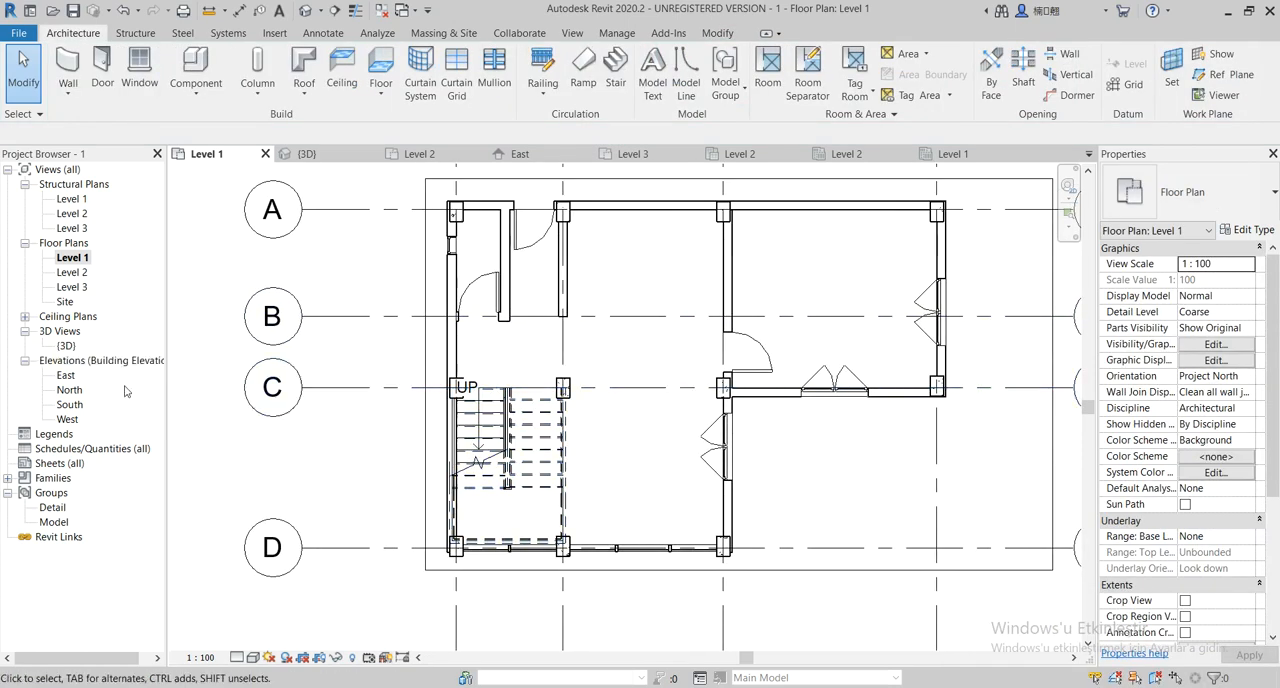
{"action": "double_click", "coordinate": [66, 345]}
{"action": "scroll", "coordinate": [430, 468], "scroll_direction": "up", "scroll_amount": 3}
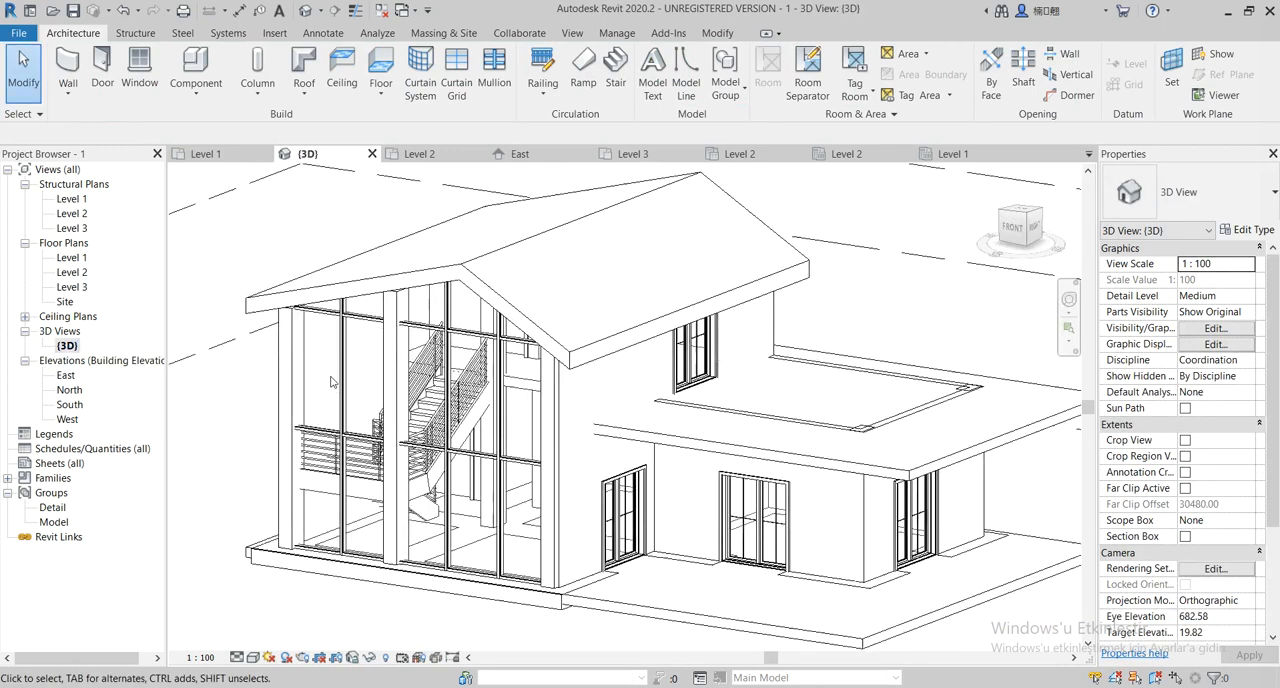
{"action": "middle_click_drag", "start_coordinate": [430, 468], "coordinate": [590, 520], "text": "shift"}
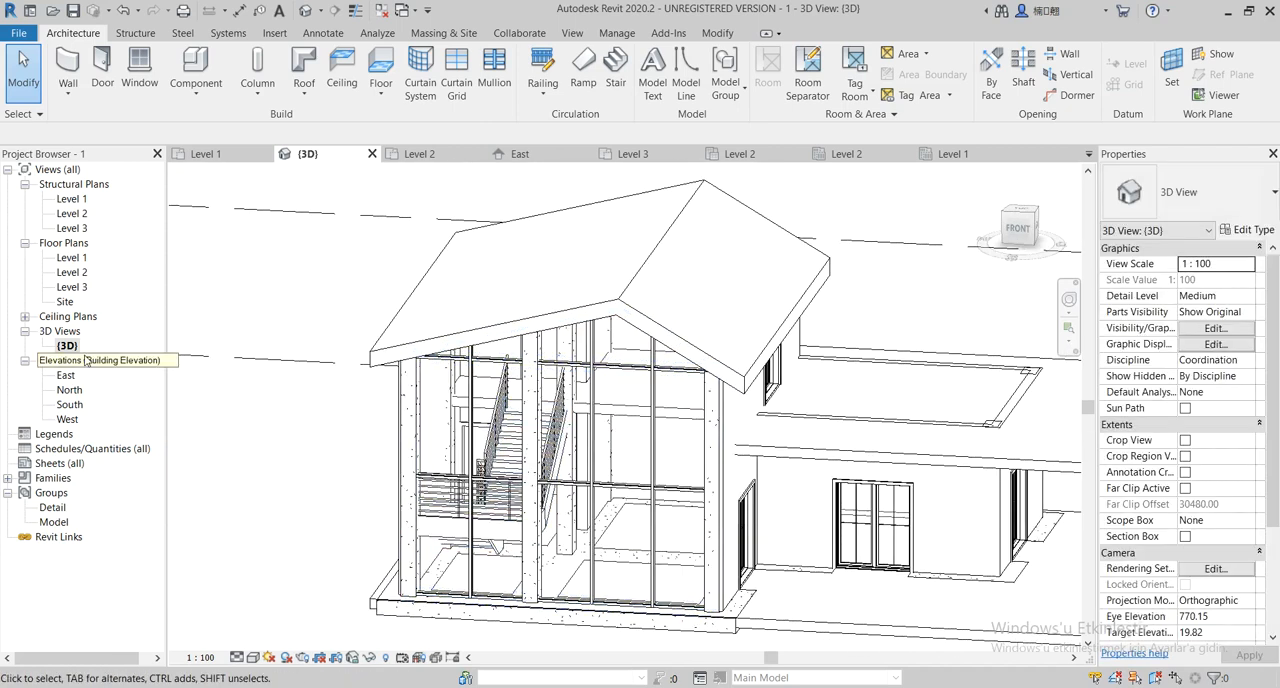
On the Level 2 floor plan, create a 900mm Pipe railing about 110 long from the stair's middle railing to the column at grids C and 1
{"action": "double_click", "coordinate": [72, 272]}
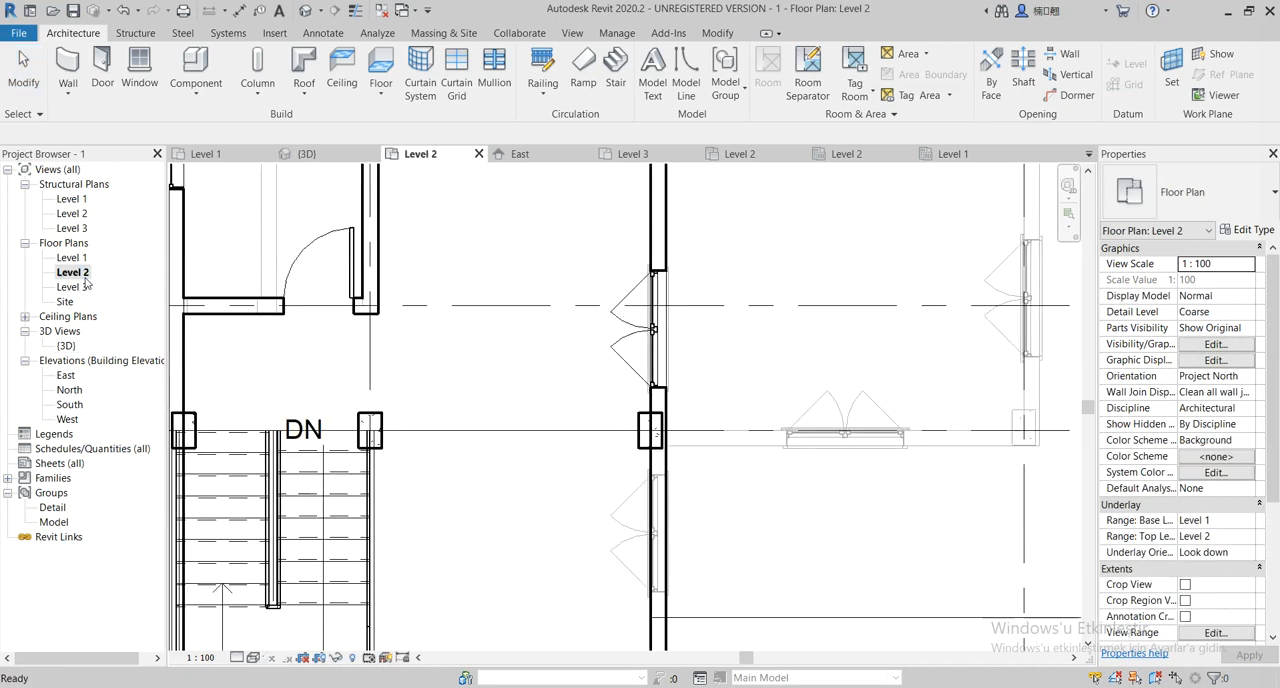
{"action": "middle_click_drag", "start_coordinate": [522, 516], "coordinate": [739, 494]}
{"action": "scroll", "coordinate": [739, 494], "scroll_direction": "down", "scroll_amount": 5}
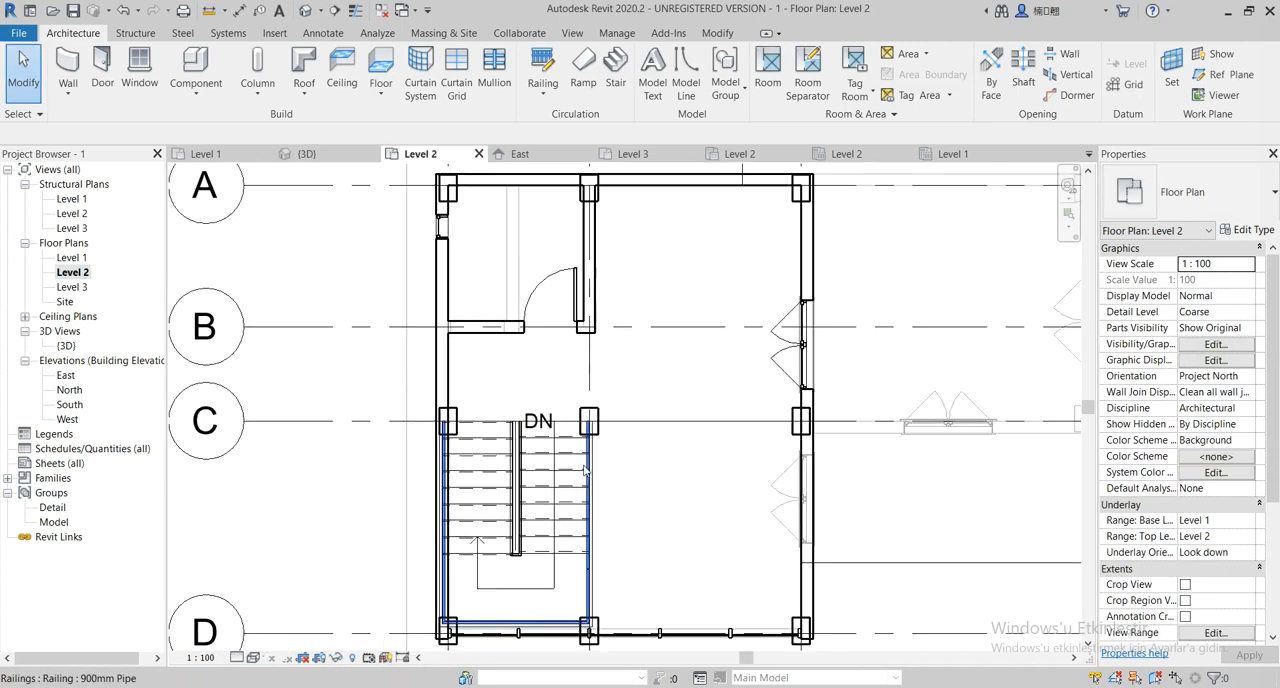
{"action": "scroll", "coordinate": [610, 458], "scroll_direction": "up", "scroll_amount": 5}
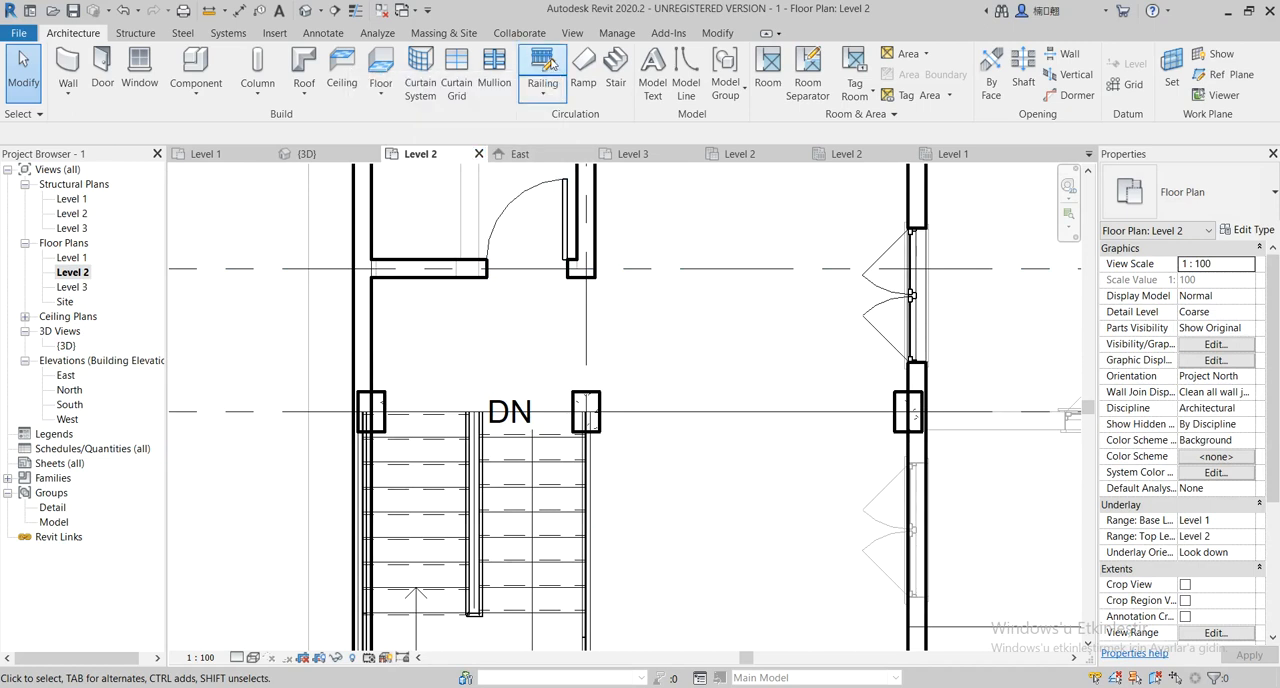
{"action": "left_click", "coordinate": [548, 88]}
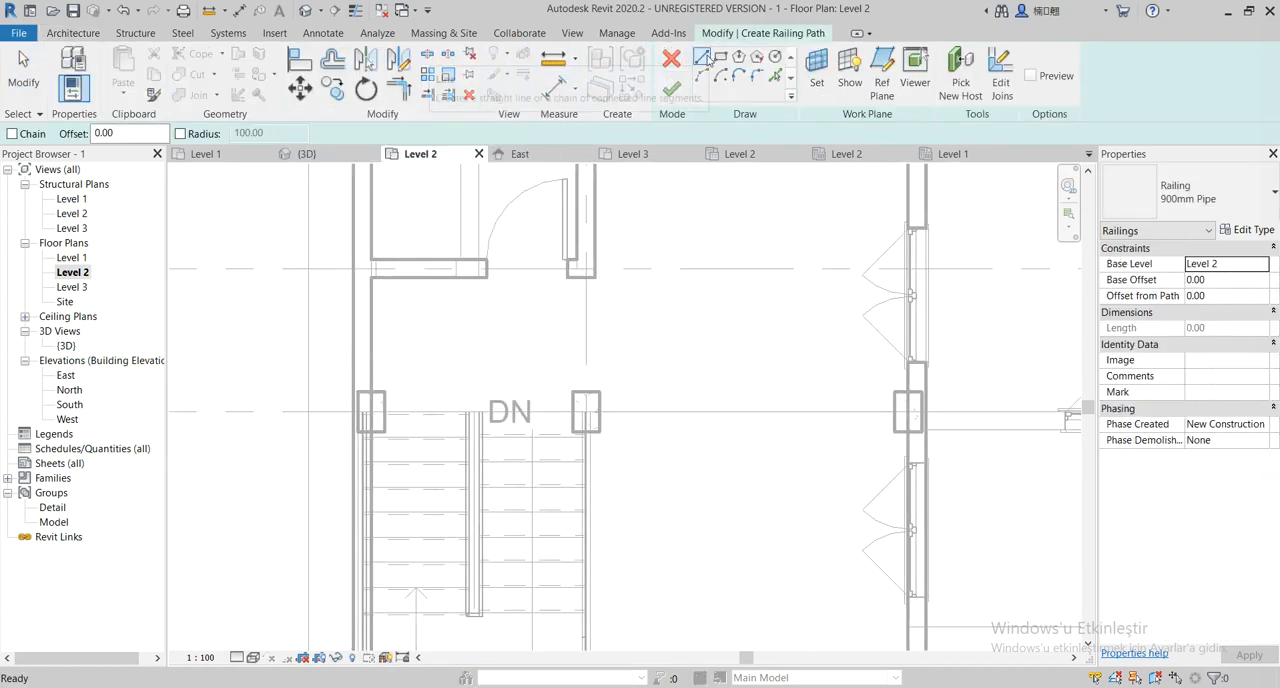
{"action": "scroll", "coordinate": [470, 405], "scroll_direction": "up", "scroll_amount": 1}
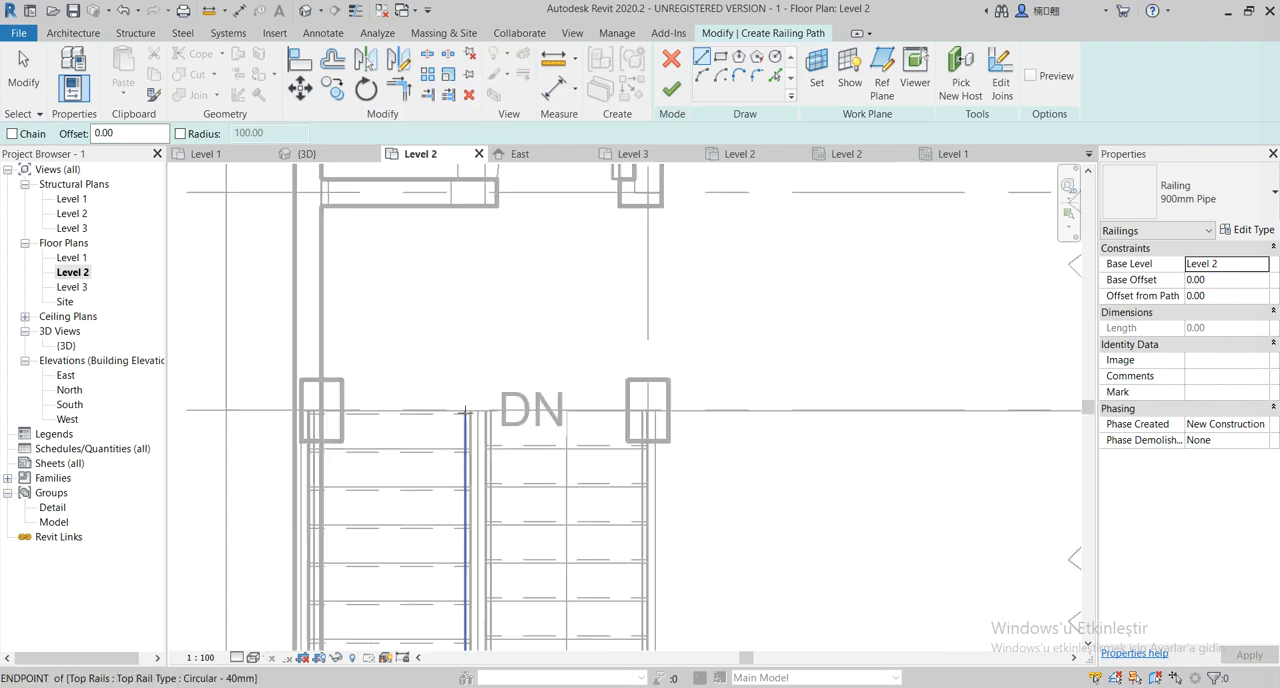
{"action": "scroll", "coordinate": [487, 410], "scroll_direction": "up", "scroll_amount": 1}
{"action": "scroll", "coordinate": [488, 414], "scroll_direction": "up", "scroll_amount": 1}
{"action": "left_click", "coordinate": [495, 408]}
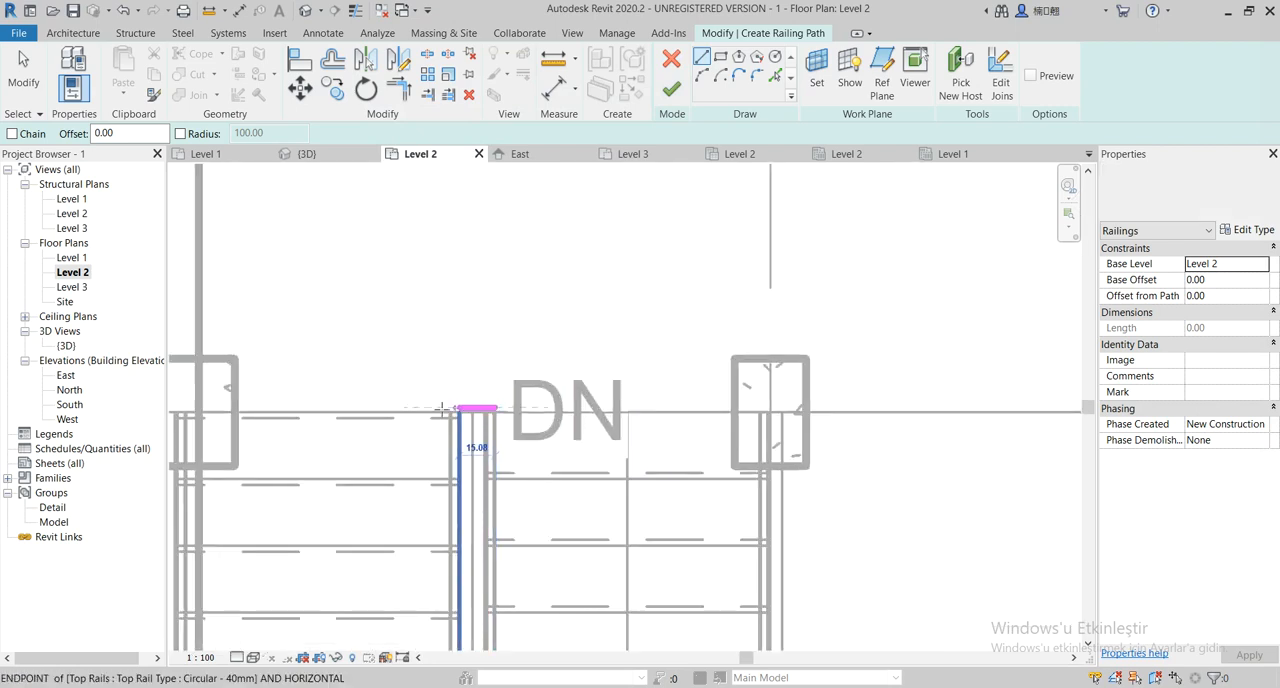
{"action": "left_click", "coordinate": [233, 408]}
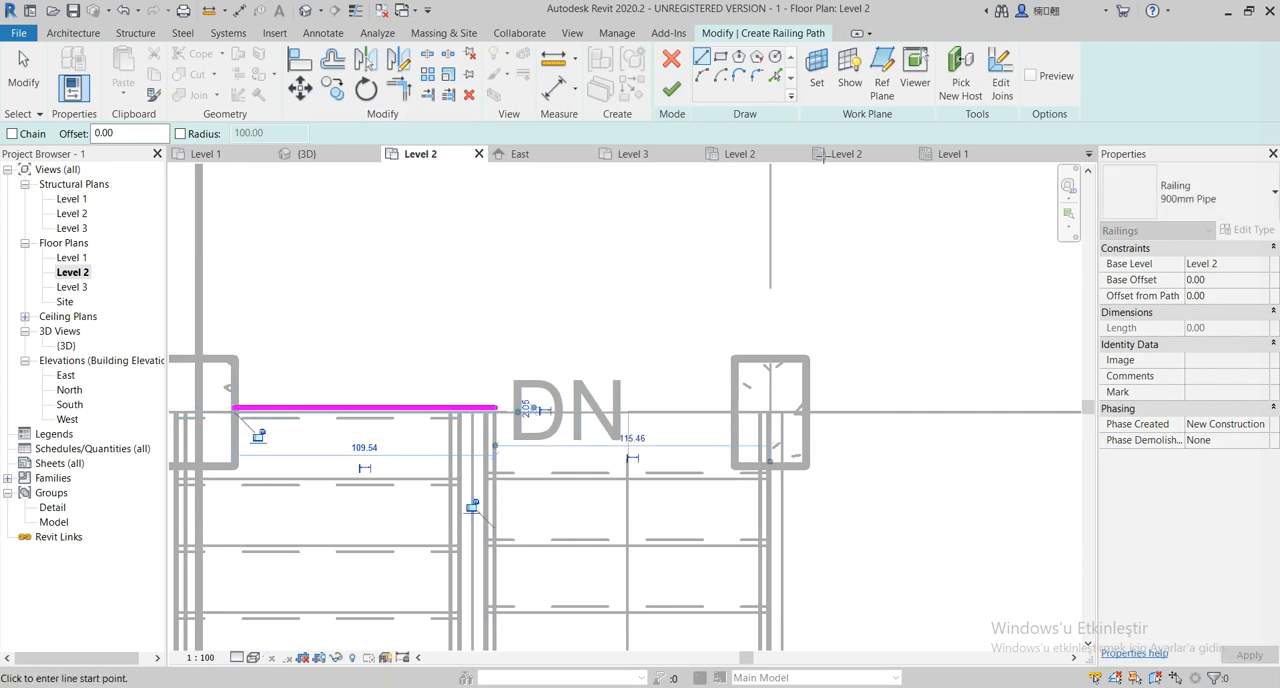
{"action": "left_click", "coordinate": [671, 89]}
Create a 330-long railing along grid C between the columns at grids 2 and 3, and check it in 3D
{"action": "middle_click_drag", "start_coordinate": [641, 433], "coordinate": [430, 408]}
{"action": "scroll", "coordinate": [449, 409], "scroll_direction": "down", "scroll_amount": 2}
{"action": "middle_click_drag", "start_coordinate": [592, 426], "coordinate": [532, 420]}
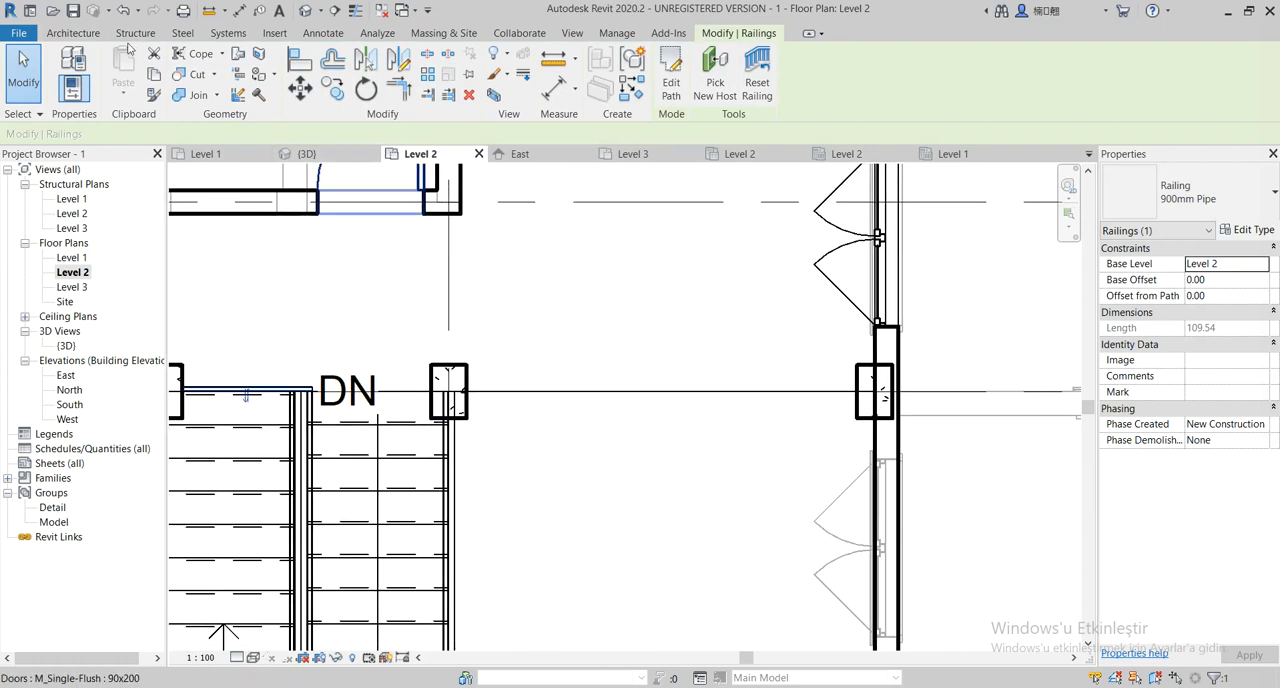
{"action": "left_click", "coordinate": [73, 36]}
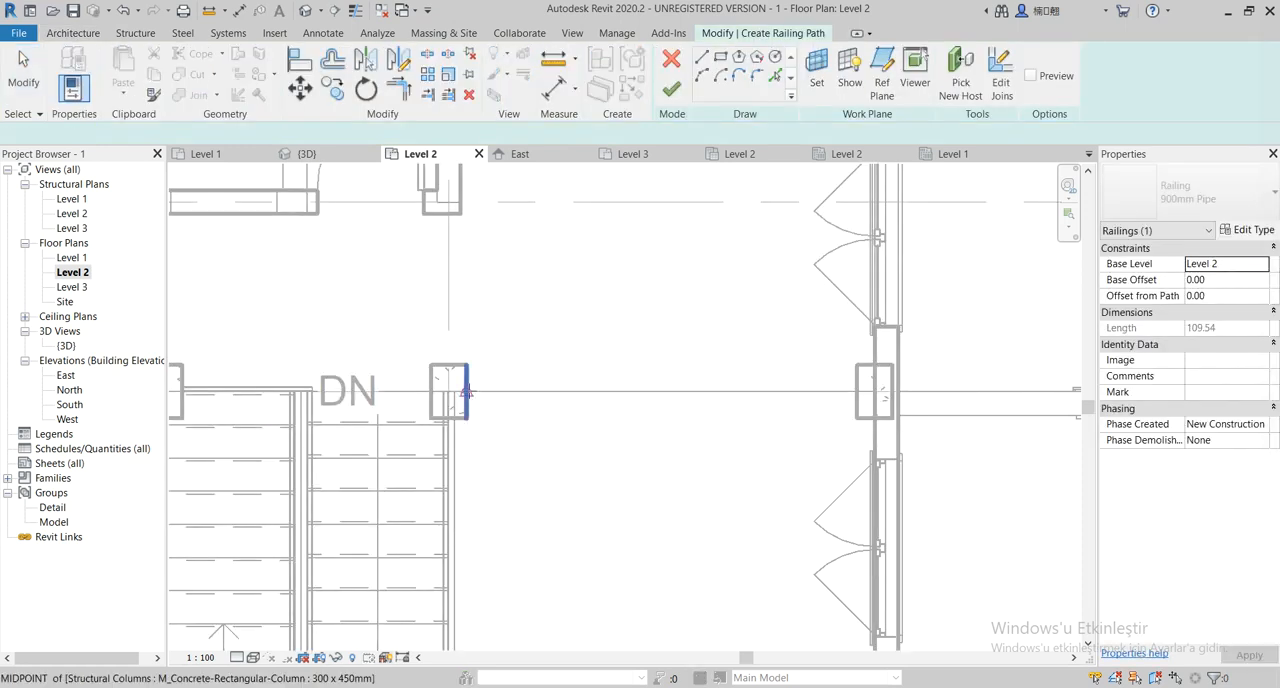
{"action": "left_click", "coordinate": [465, 392]}
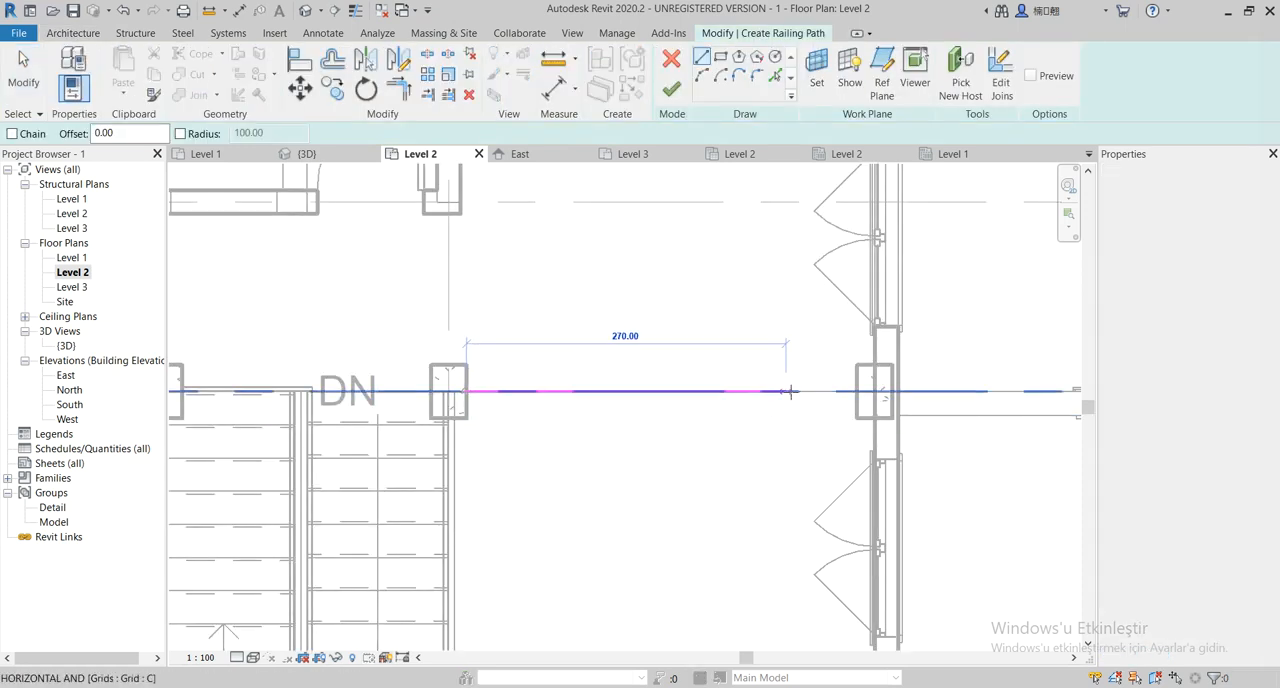
{"action": "left_click", "coordinate": [846, 390]}
{"action": "middle_click_drag", "start_coordinate": [697, 443], "coordinate": [645, 430]}
{"action": "left_click", "coordinate": [671, 89]}
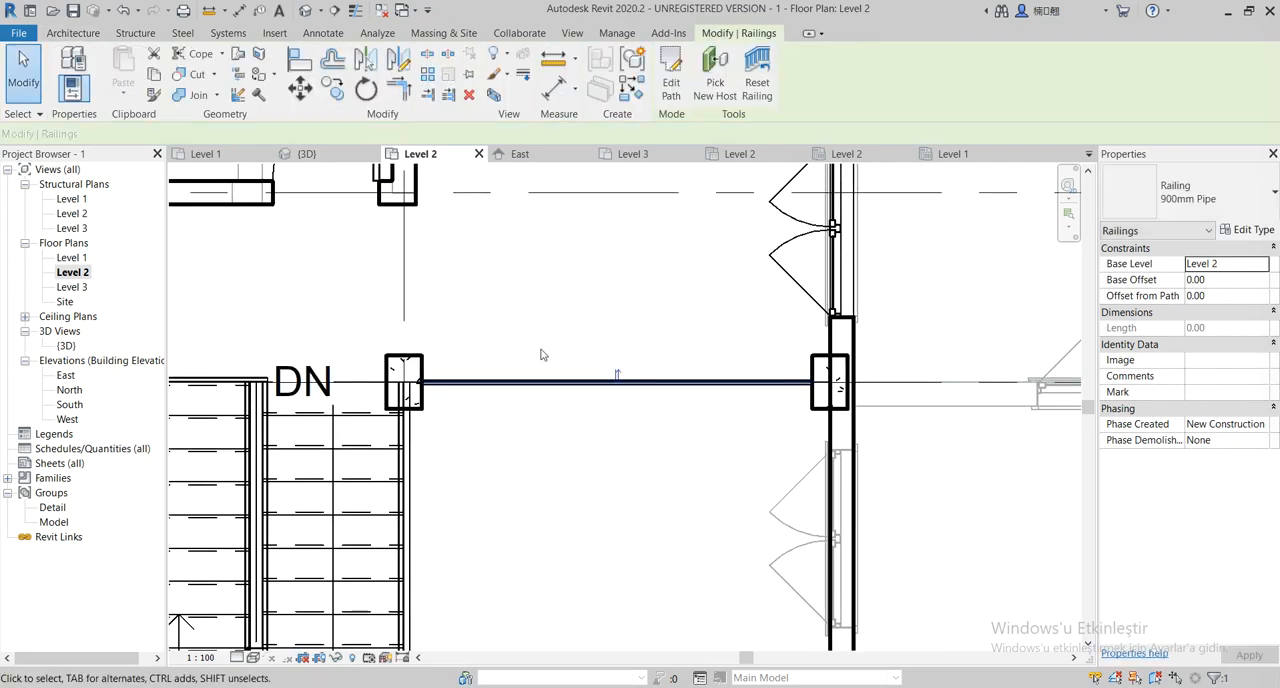
{"action": "scroll", "coordinate": [545, 352], "scroll_direction": "down", "scroll_amount": 2}
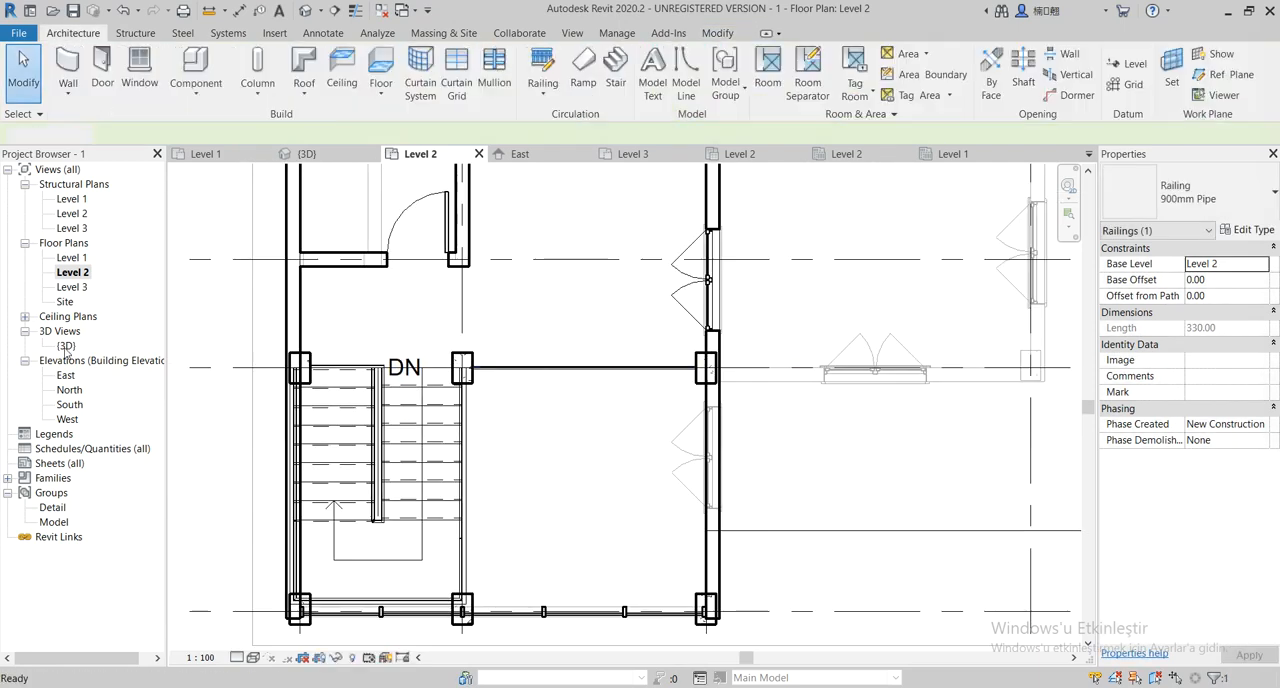
{"action": "double_click", "coordinate": [65, 346]}
{"action": "middle_click_drag", "start_coordinate": [648, 480], "coordinate": [163, 287]}
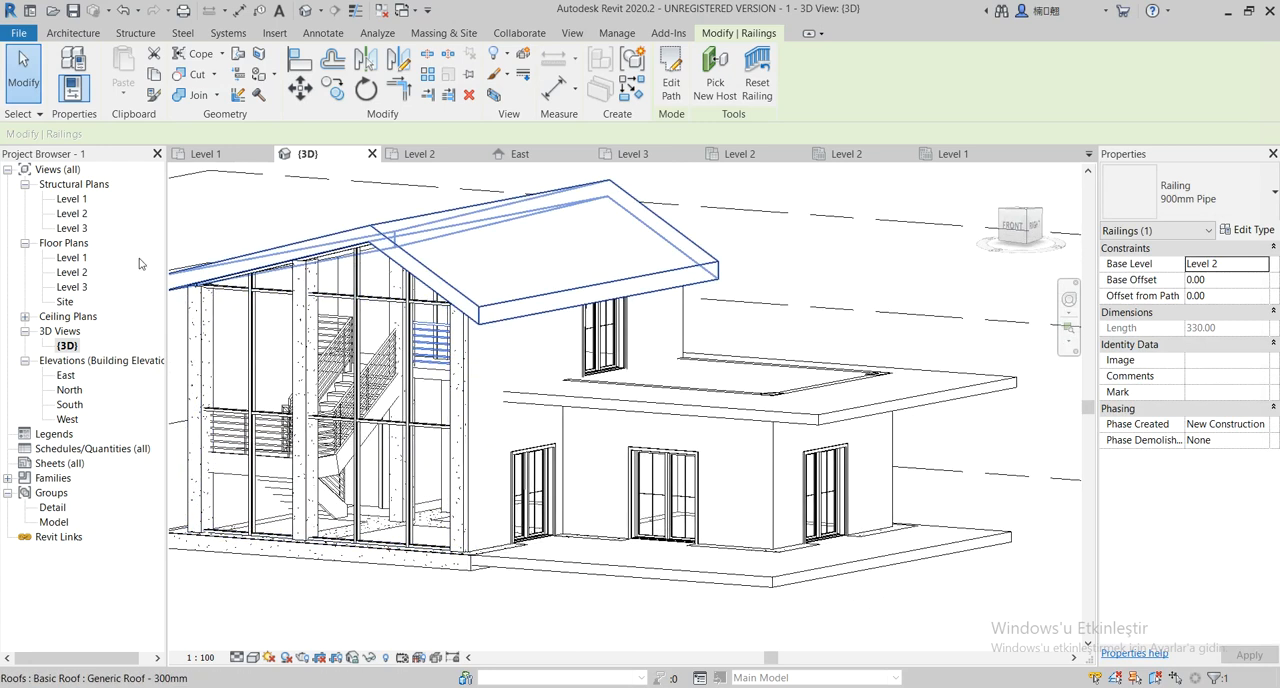
On the Level 2 floor plan, start a 900mm Pipe railing path with a 720-long line along the terrace edge between grids C and D
{"action": "double_click", "coordinate": [74, 272]}
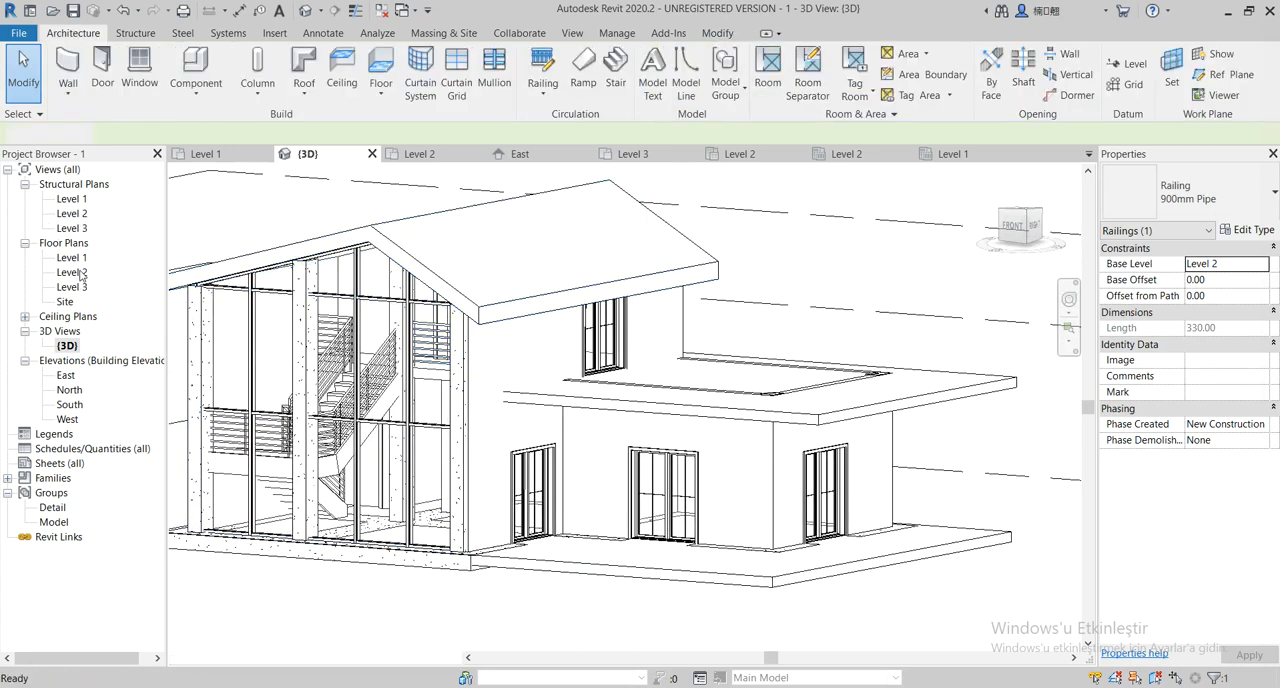
{"action": "middle_click_drag", "start_coordinate": [655, 503], "coordinate": [470, 500]}
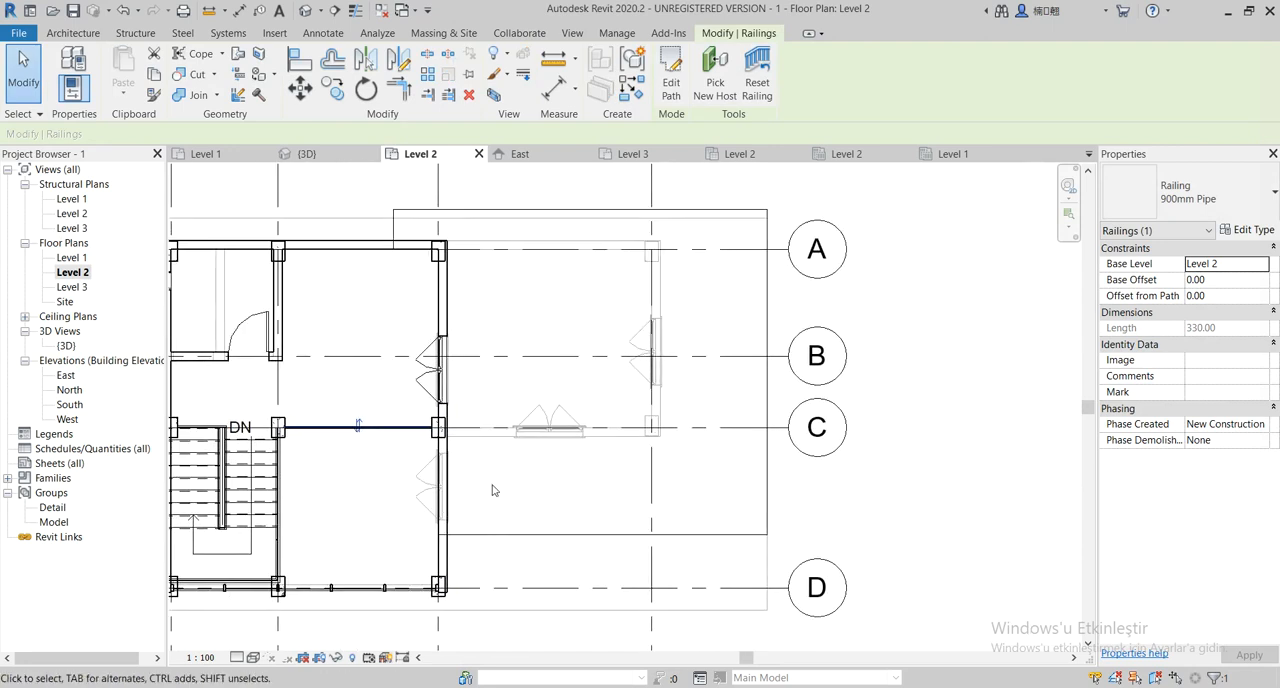
{"action": "left_click", "coordinate": [93, 35]}
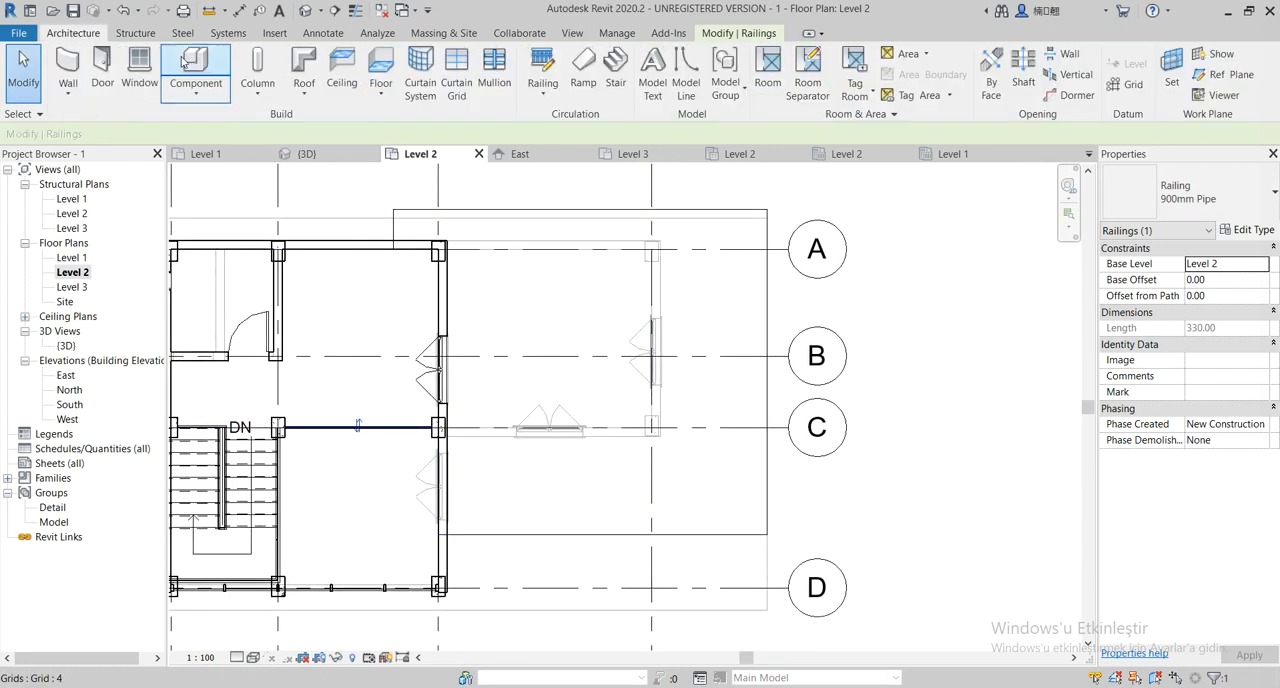
{"action": "left_click", "coordinate": [543, 66]}
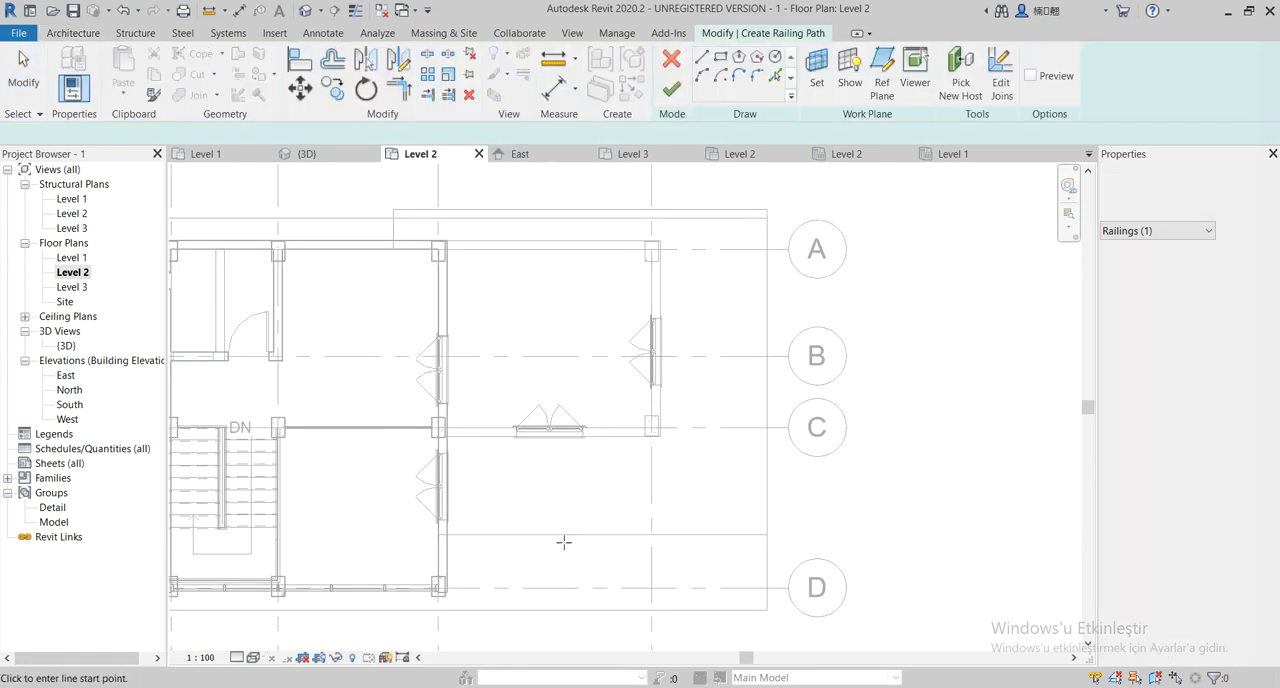
{"action": "scroll", "coordinate": [563, 543], "scroll_direction": "up", "scroll_amount": 1}
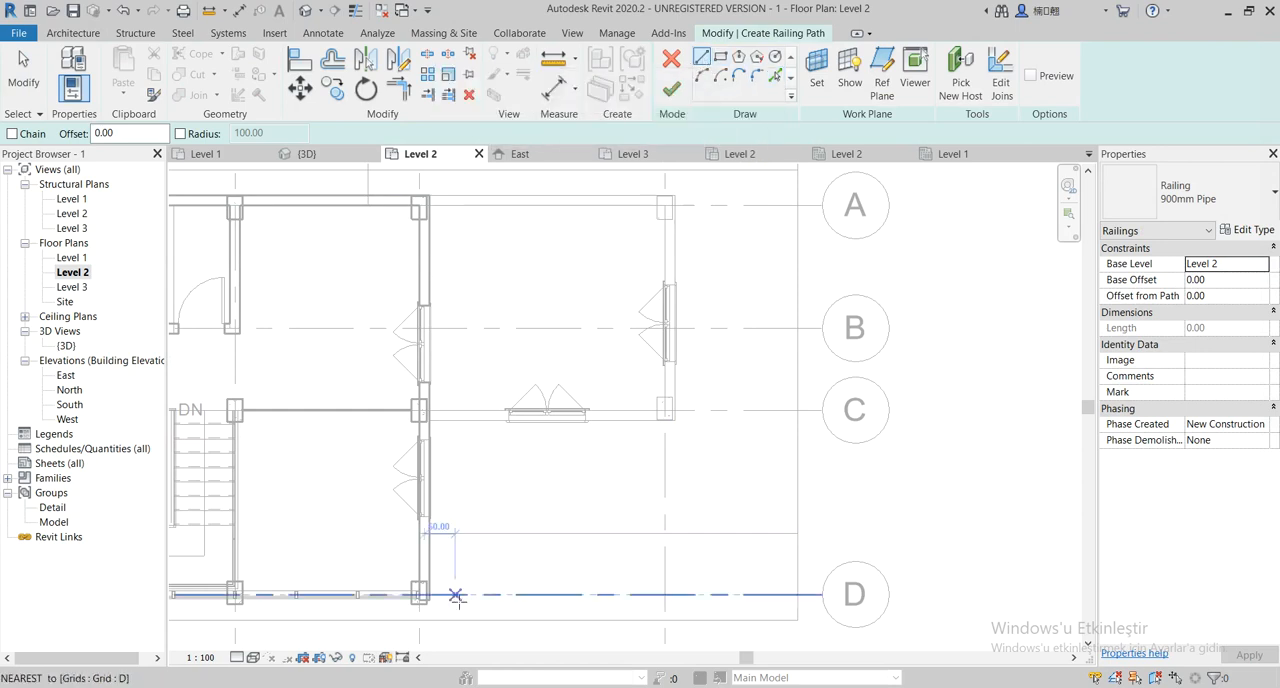
{"action": "left_click", "coordinate": [429, 534]}
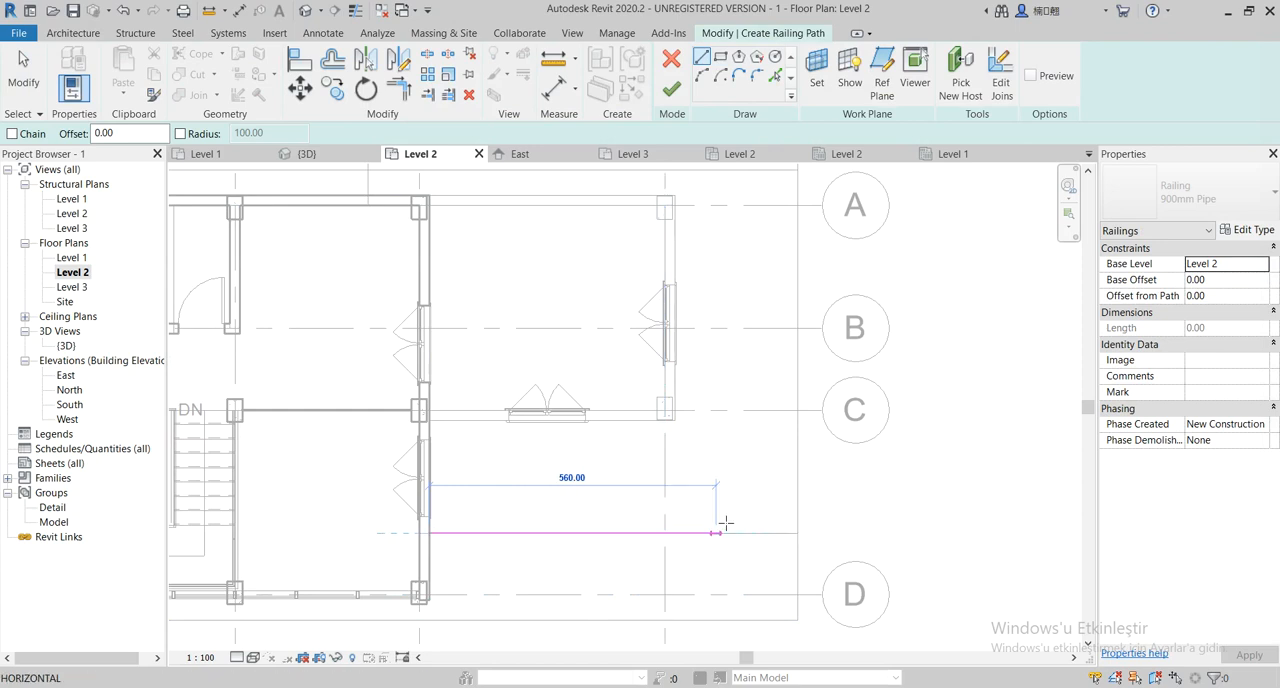
{"action": "left_click", "coordinate": [797, 533]}
Continue the railing path along the terrace's outer edge, 840 along the edge beyond grid A and 70 back to the wall, and finish the railing
{"action": "middle_click_drag", "start_coordinate": [776, 330], "coordinate": [798, 407]}
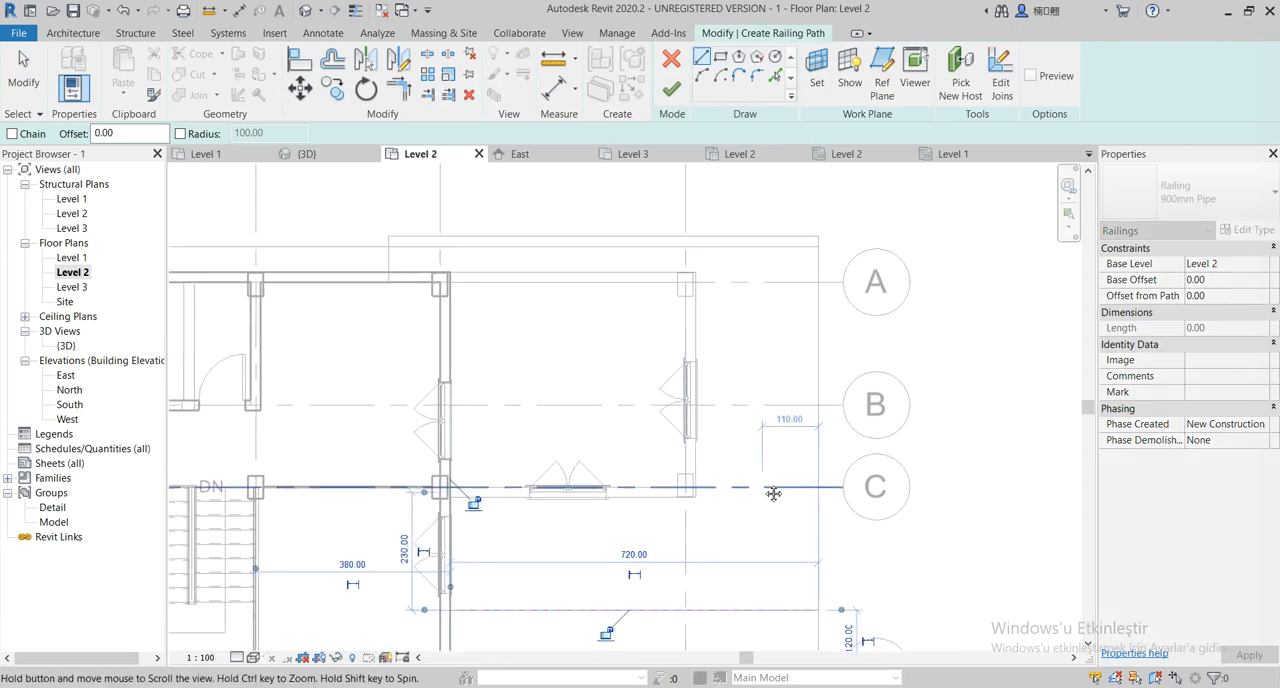
{"action": "left_click", "coordinate": [820, 606]}
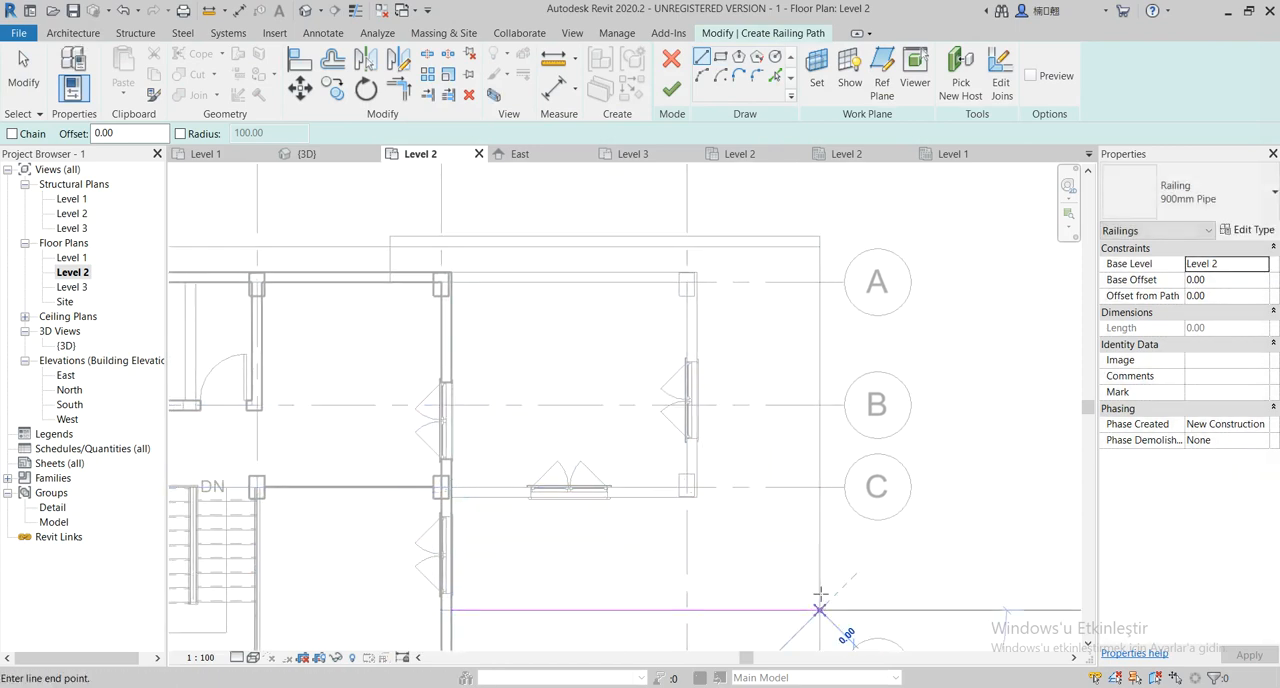
{"action": "left_click", "coordinate": [819, 236]}
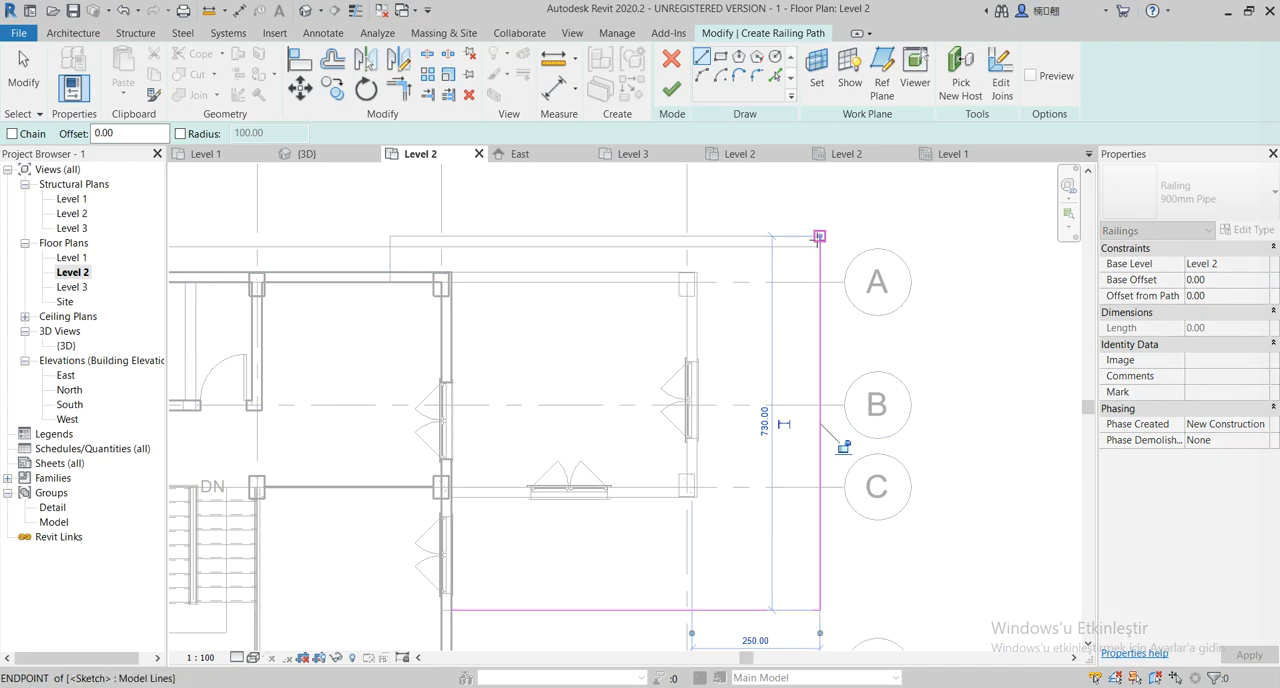
{"action": "left_click", "coordinate": [391, 236]}
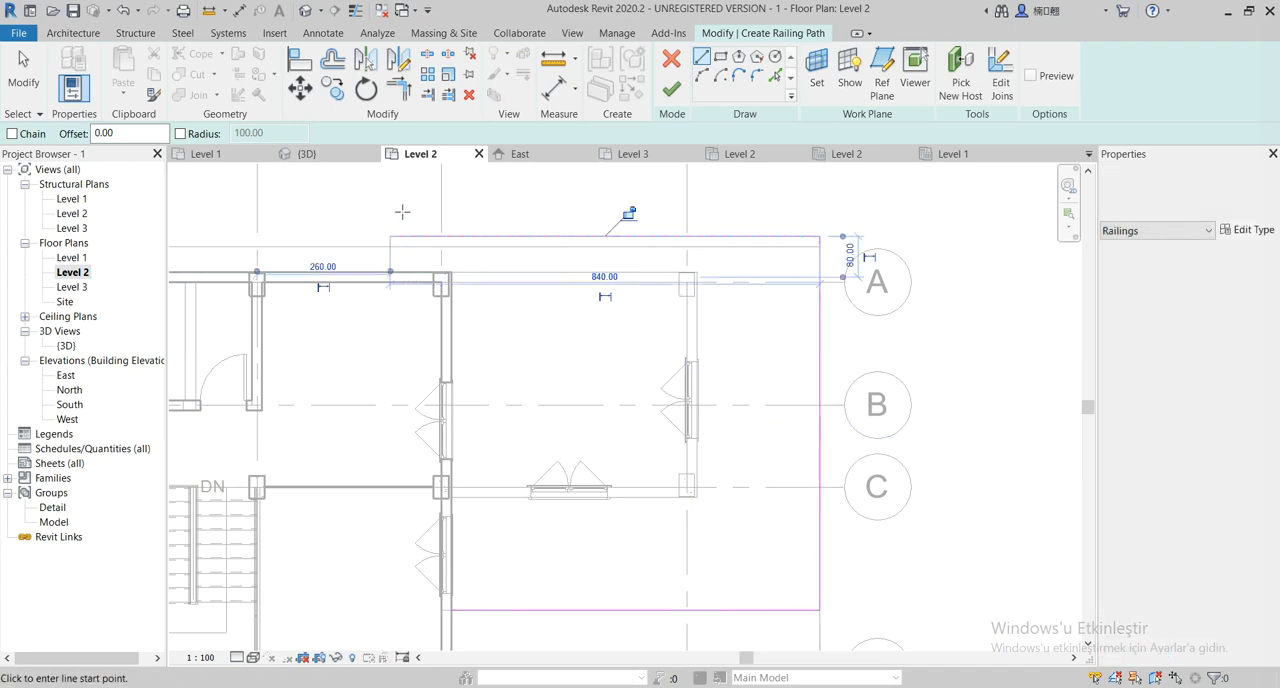
{"action": "left_click", "coordinate": [390, 273]}
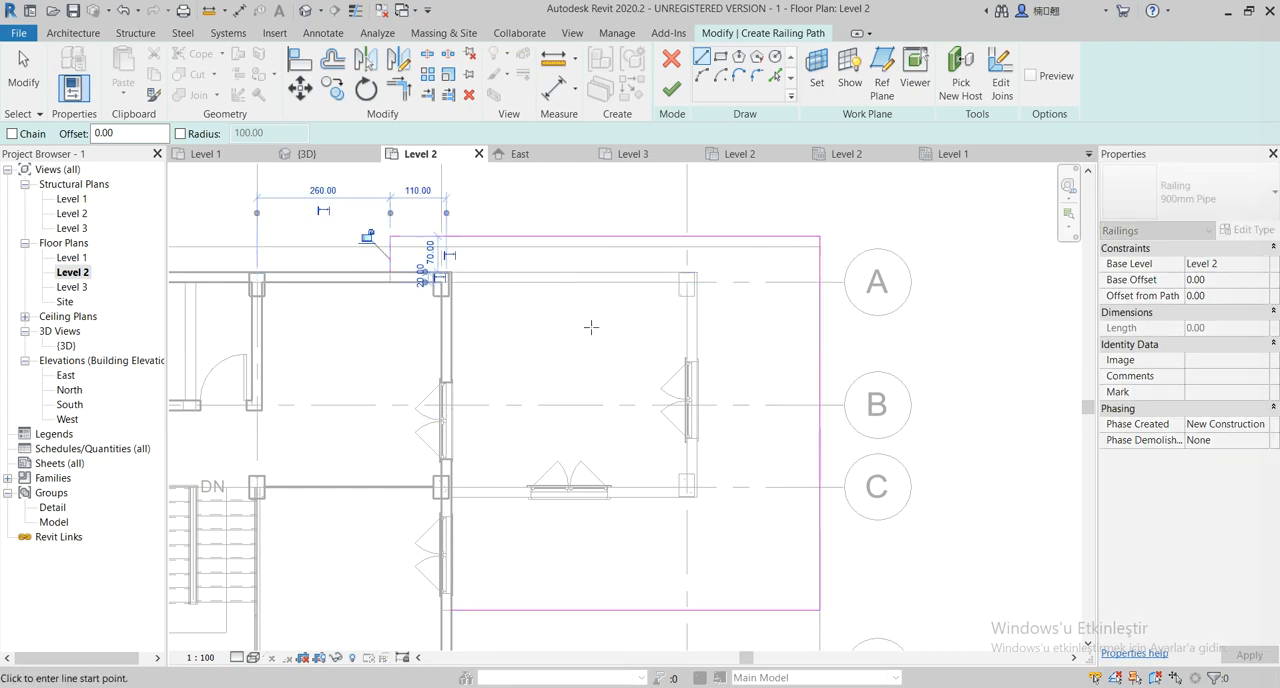
{"action": "scroll", "coordinate": [612, 316], "scroll_direction": "down", "scroll_amount": 2}
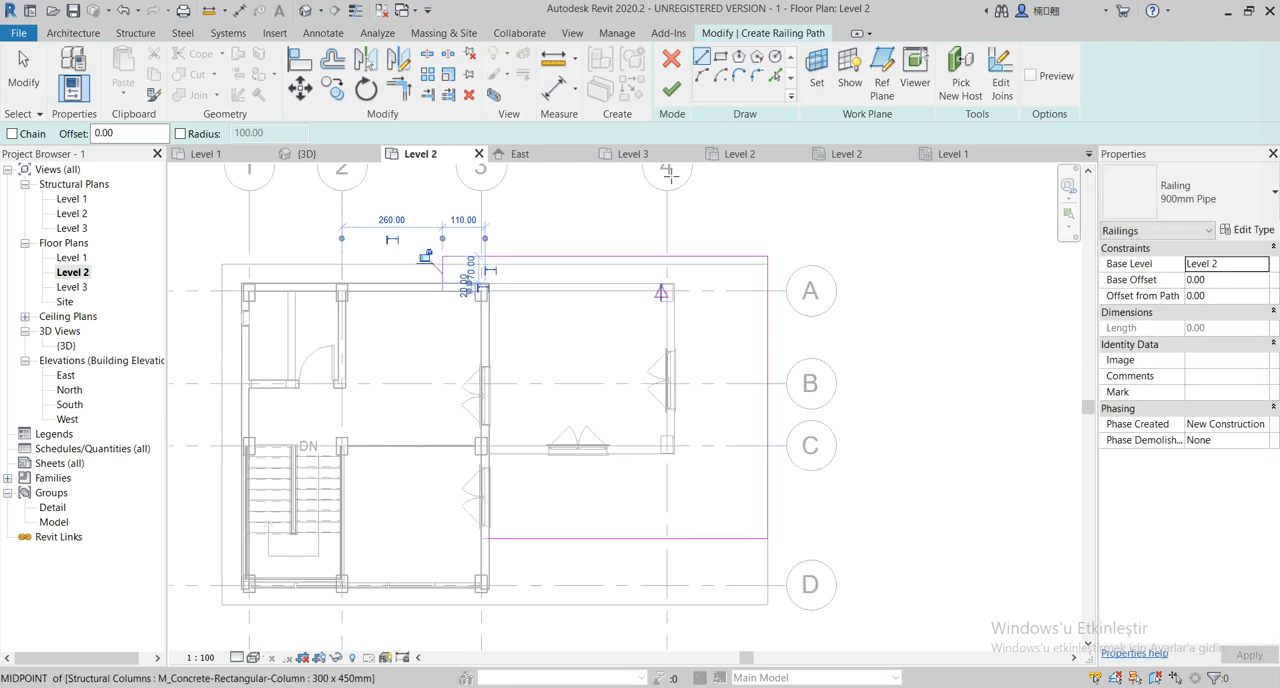
{"action": "left_click", "coordinate": [671, 90]}
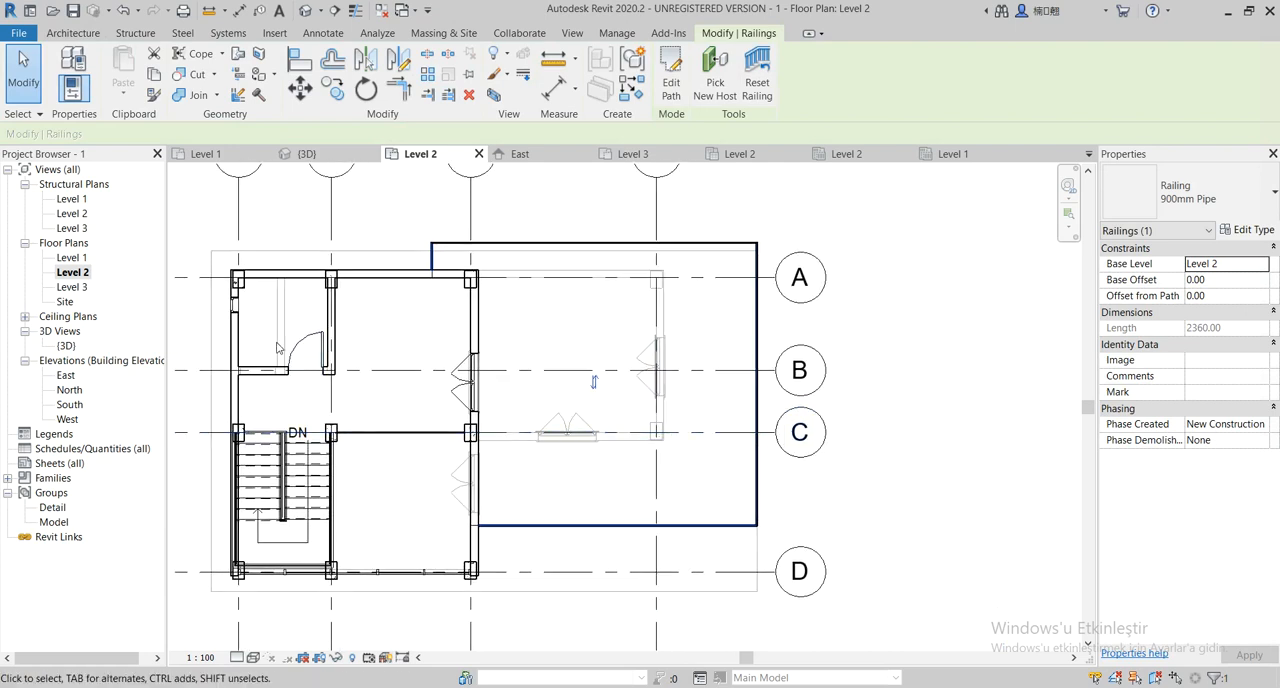
Inspect the terrace railing in the 3D view and clear the selection
{"action": "double_click", "coordinate": [67, 345]}
{"action": "middle_click_drag", "start_coordinate": [661, 414], "coordinate": [741, 521]}
{"action": "scroll", "coordinate": [629, 436], "scroll_direction": "down", "scroll_amount": 2}
{"action": "middle_click_drag", "start_coordinate": [636, 524], "coordinate": [774, 500]}
{"action": "key", "text": "Escape"}
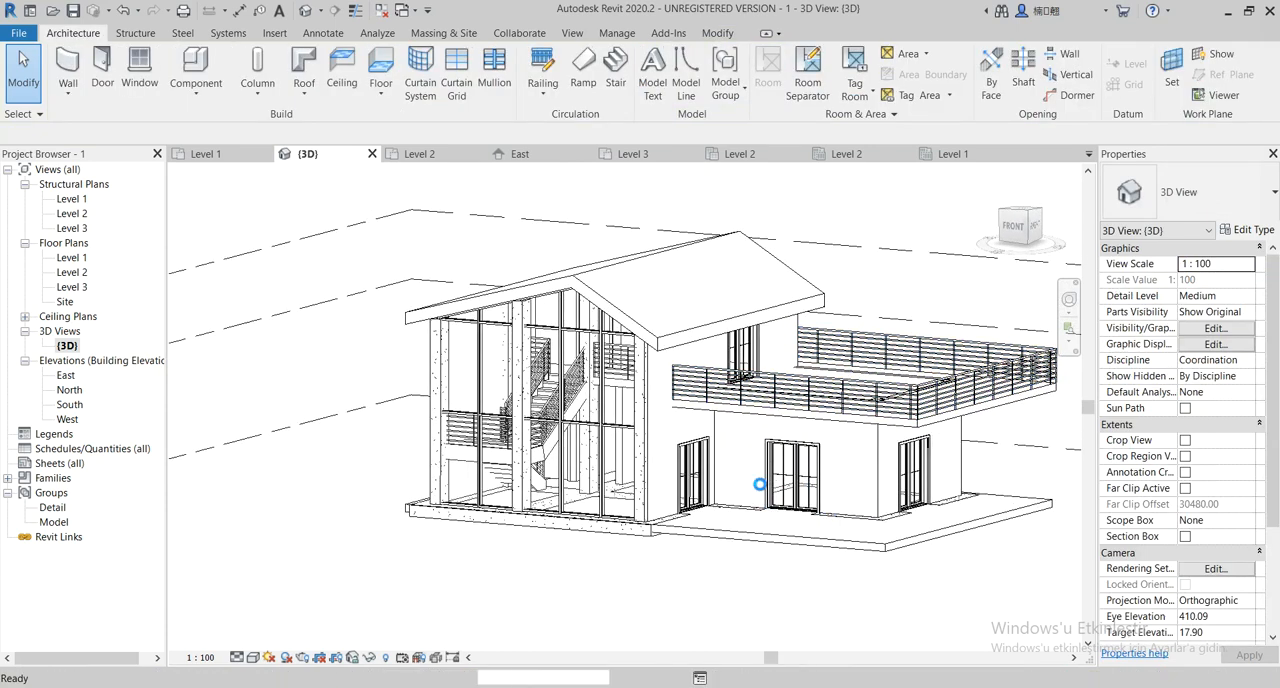
{"action": "middle_click_drag", "start_coordinate": [790, 514], "coordinate": [817, 545], "text": "shift"}
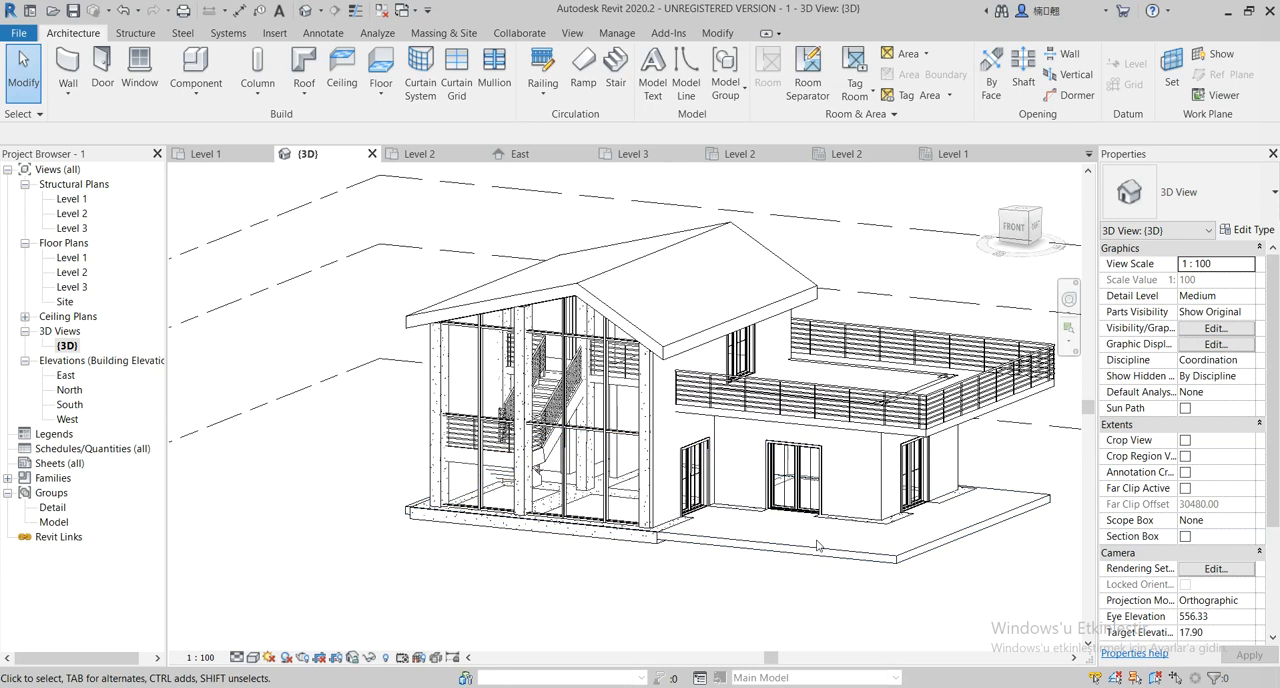
{"action": "scroll", "coordinate": [690, 472], "scroll_direction": "up", "scroll_amount": 1}
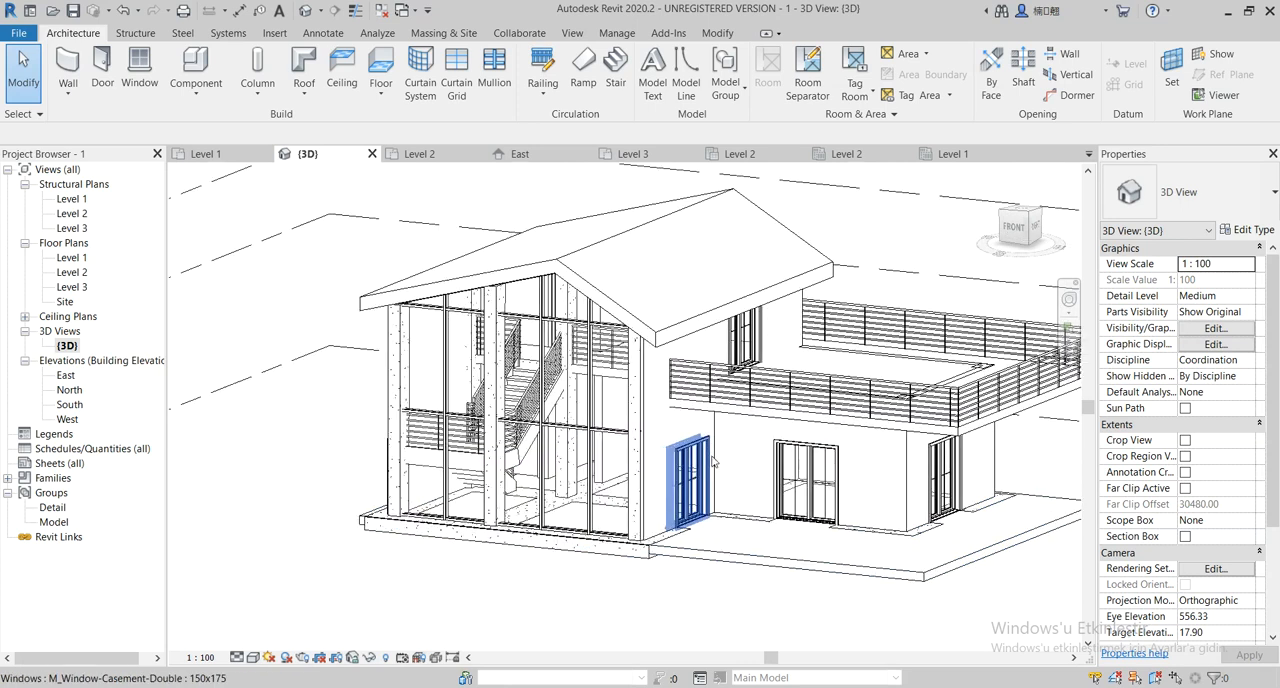
On the Level 1 floor plan, start placing a component and look through the component types already loaded
{"action": "double_click", "coordinate": [70, 257]}
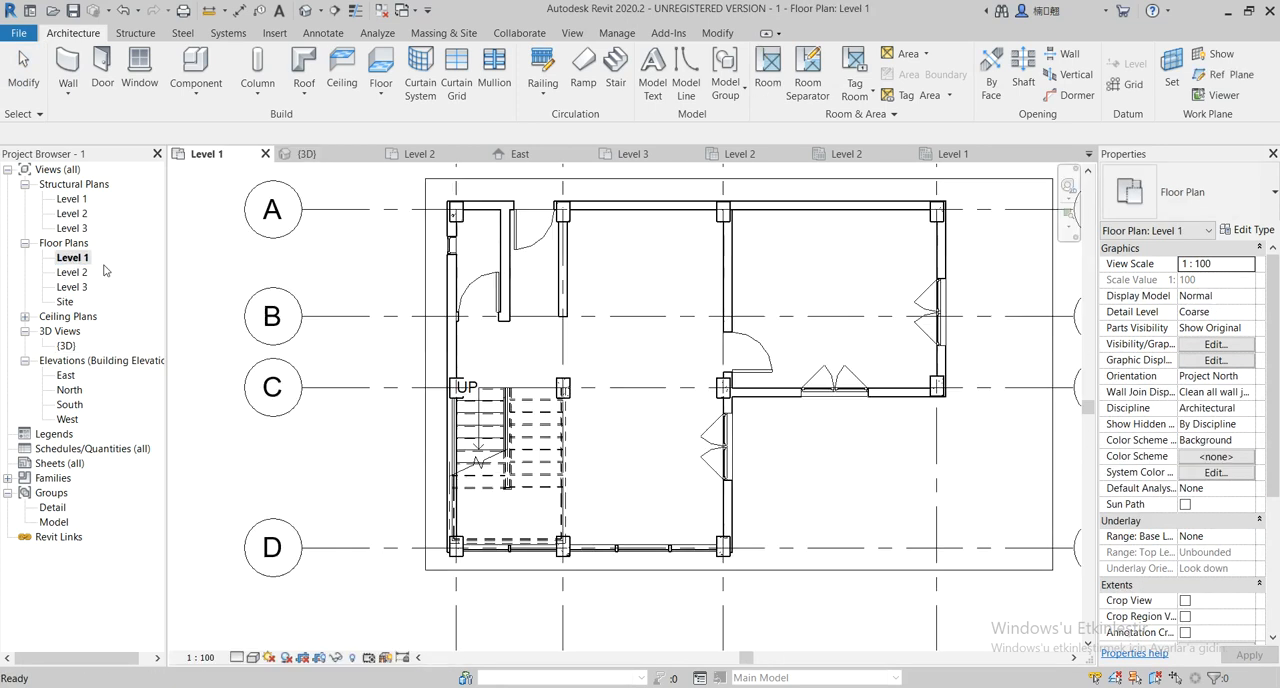
{"action": "middle_click_drag", "start_coordinate": [634, 494], "coordinate": [601, 503]}
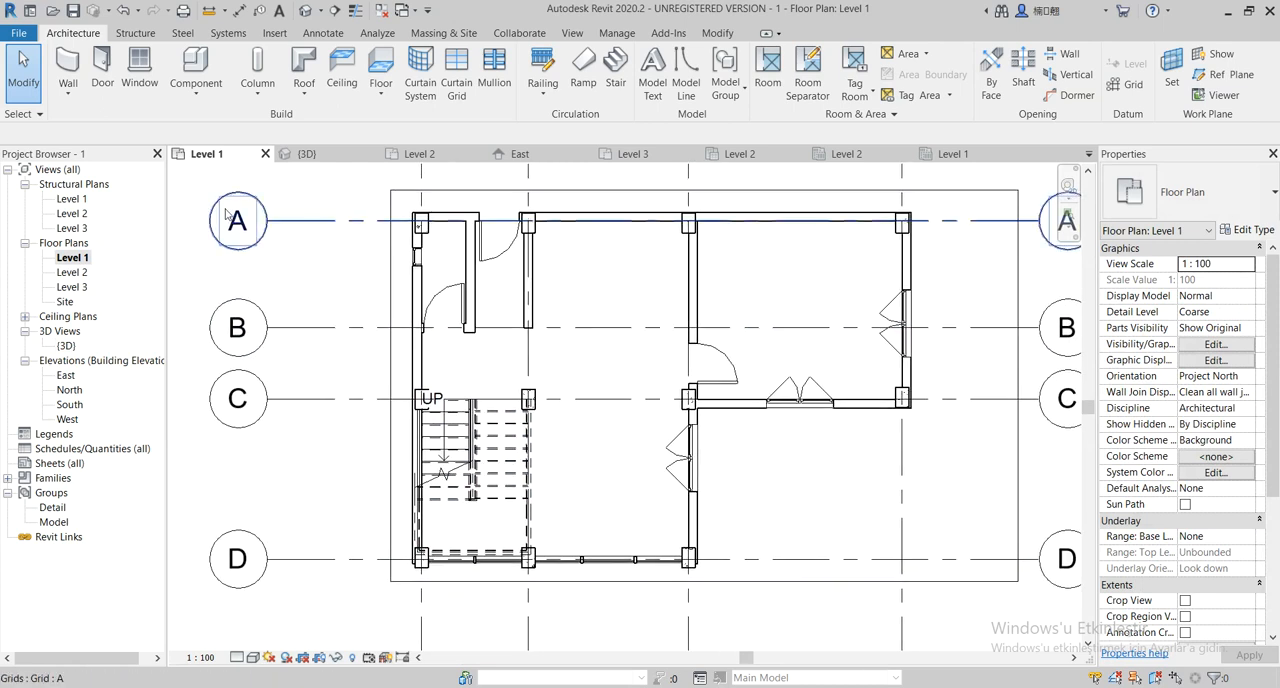
{"action": "left_click", "coordinate": [199, 68]}
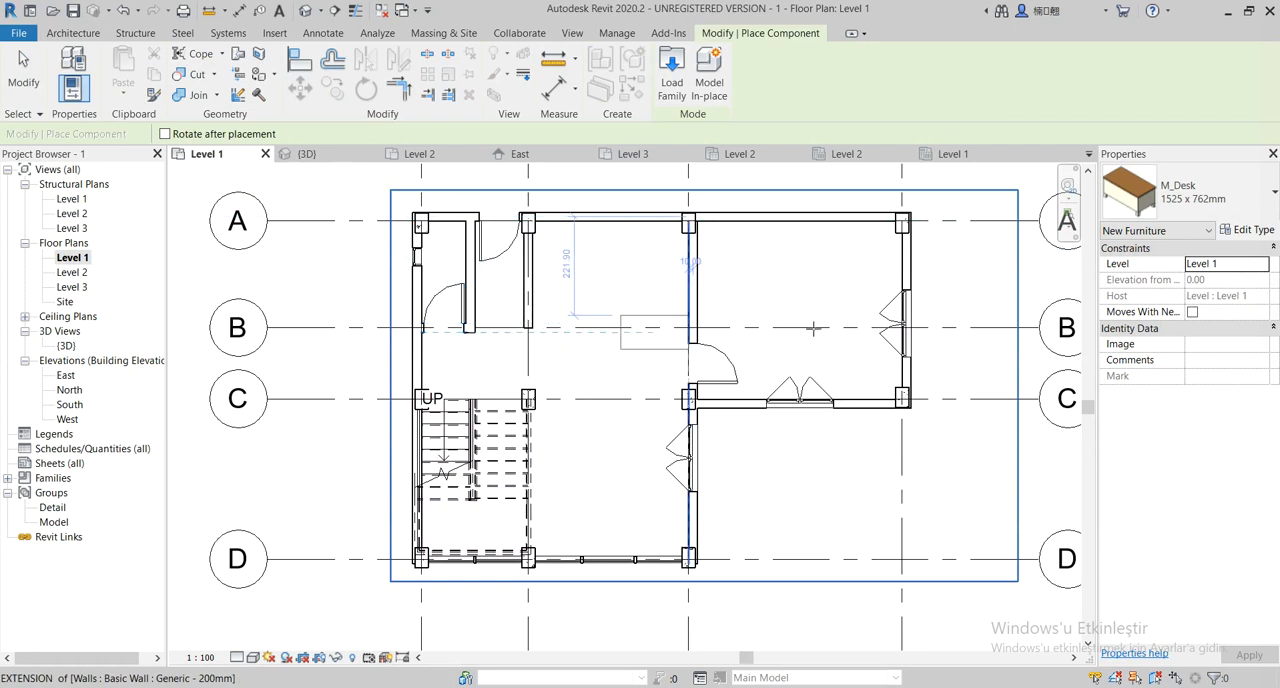
{"action": "left_click", "coordinate": [1248, 203]}
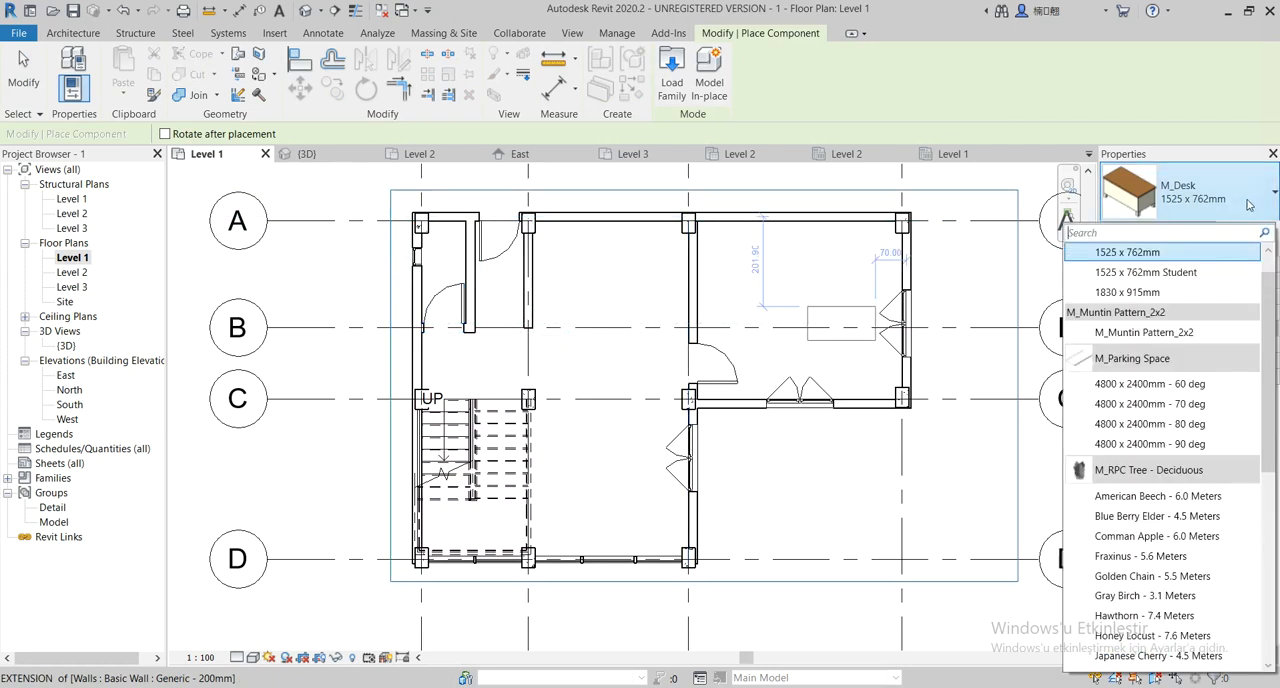
{"action": "scroll", "coordinate": [1184, 495], "scroll_direction": "down", "scroll_amount": 4}
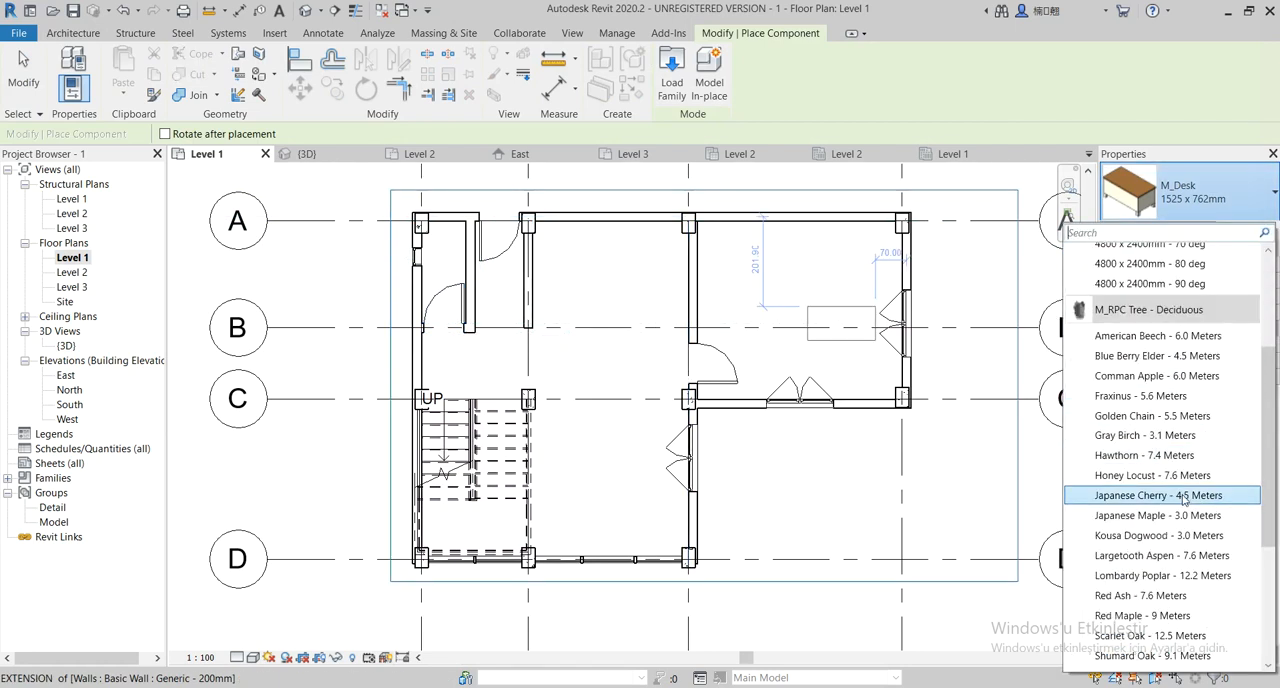
{"action": "scroll", "coordinate": [1184, 495], "scroll_direction": "down", "scroll_amount": 3}
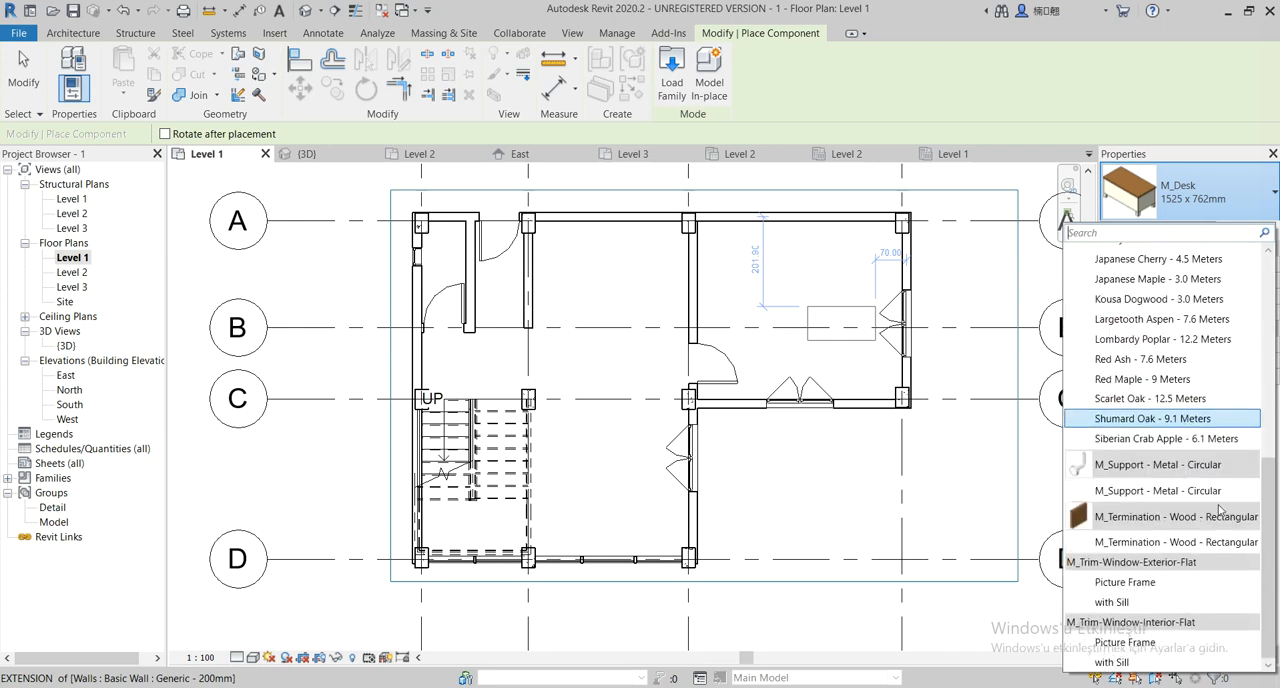
{"action": "scroll", "coordinate": [1220, 524], "scroll_direction": "up", "scroll_amount": 8}
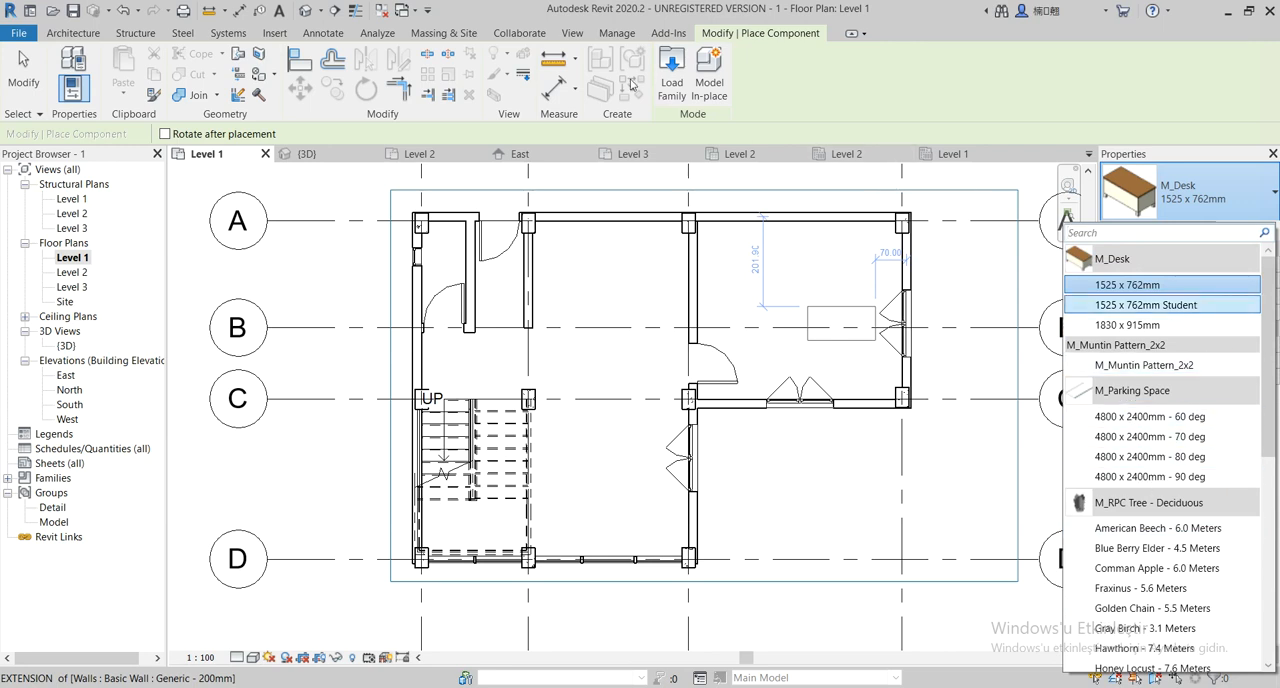
Start loading a family and open the Furniture > Seating folder of the US Metric library
{"action": "left_click", "coordinate": [671, 72]}
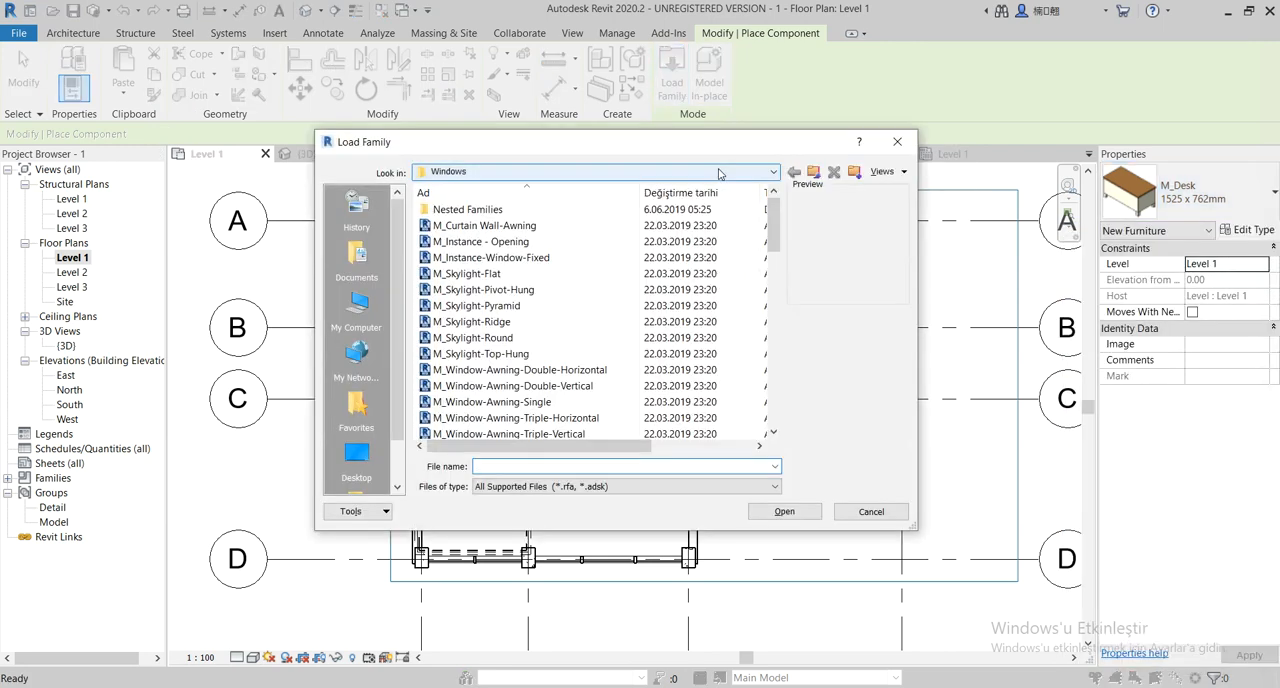
{"action": "left_click", "coordinate": [814, 174]}
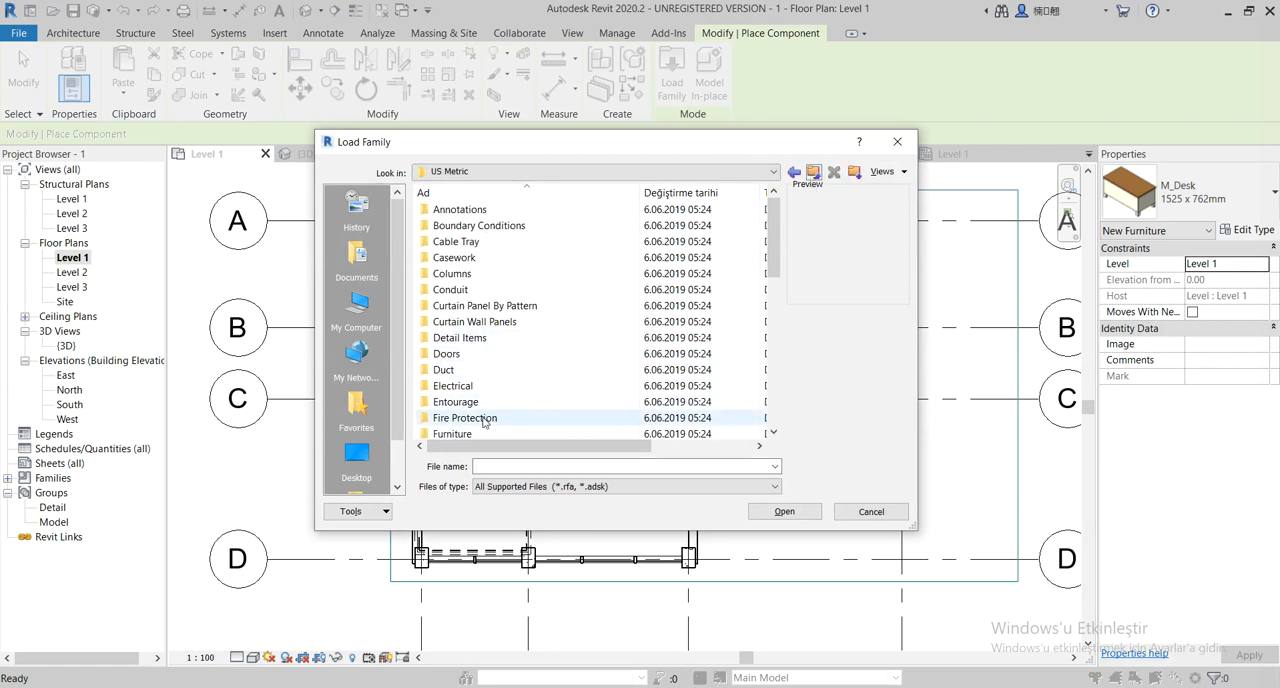
{"action": "scroll", "coordinate": [478, 398], "scroll_direction": "down", "scroll_amount": 2}
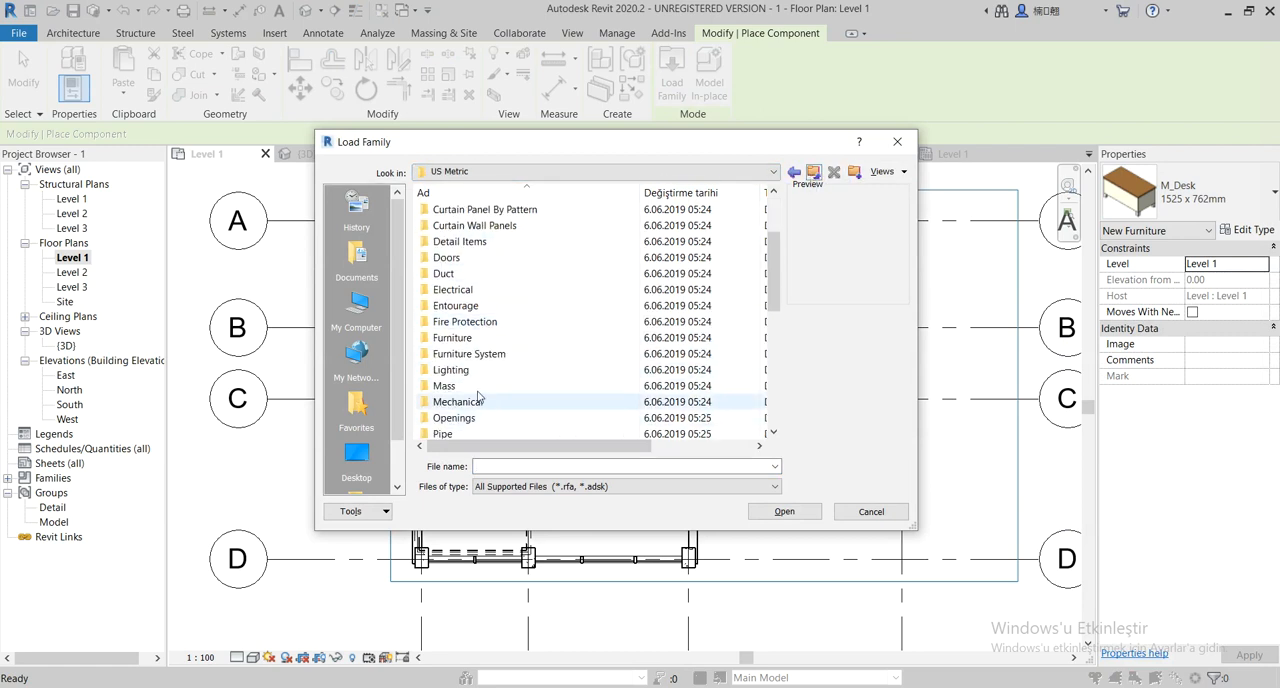
{"action": "double_click", "coordinate": [474, 340]}
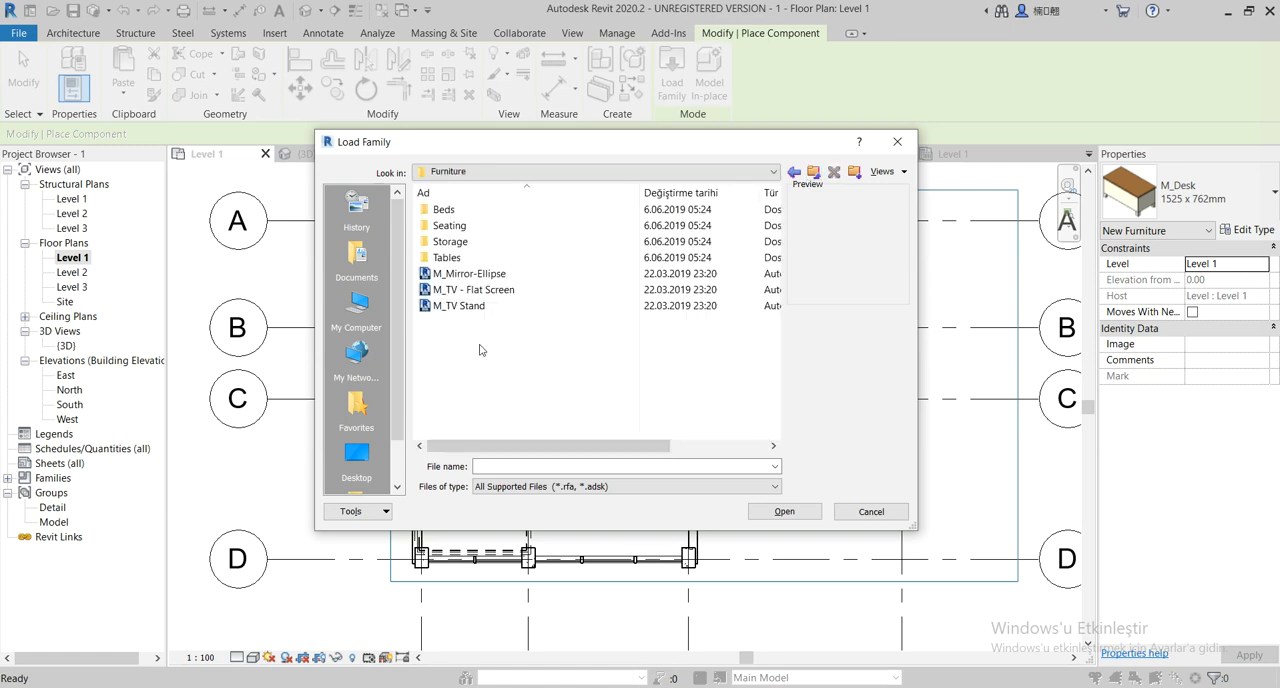
{"action": "left_click", "coordinate": [468, 229]}
{"action": "double_click", "coordinate": [477, 233]}
Compare the previews of the bench, chair and sofa families in the Seating folder
{"action": "left_click", "coordinate": [482, 210]}
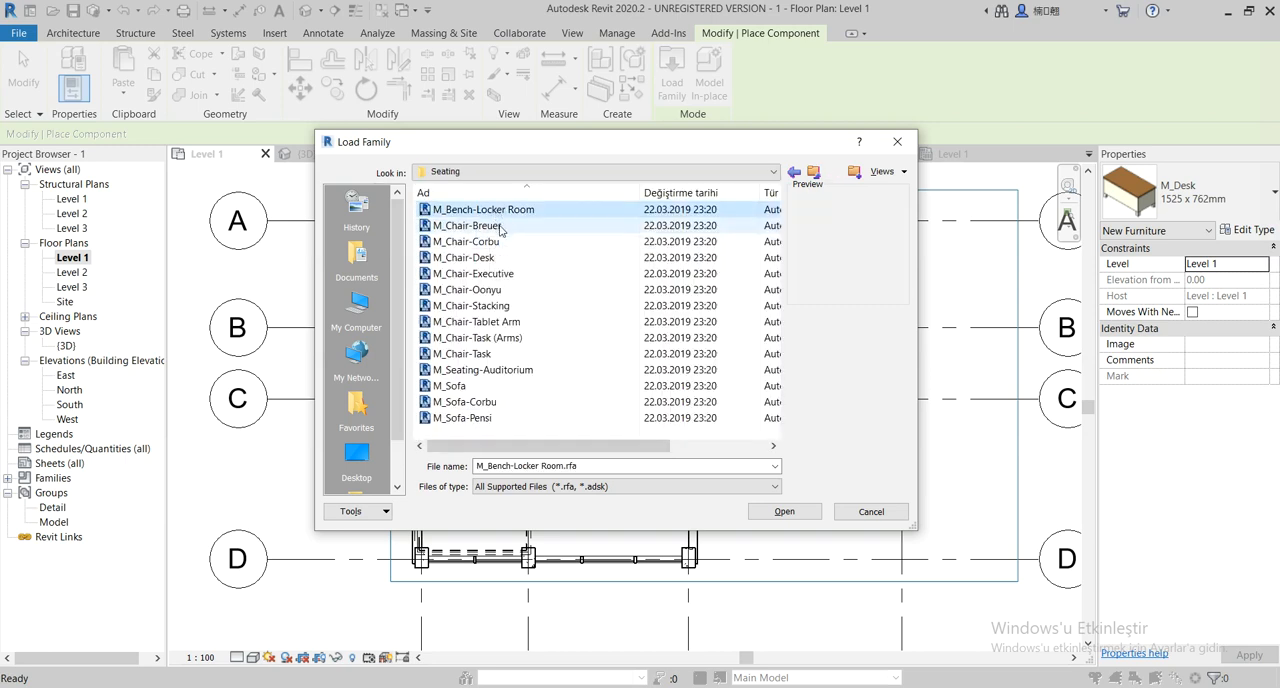
{"action": "left_click", "coordinate": [493, 242]}
{"action": "left_click", "coordinate": [503, 258]}
{"action": "left_click", "coordinate": [503, 274]}
{"action": "left_click", "coordinate": [503, 290]}
{"action": "left_click", "coordinate": [503, 306]}
{"action": "left_click", "coordinate": [503, 322]}
{"action": "left_click", "coordinate": [503, 338]}
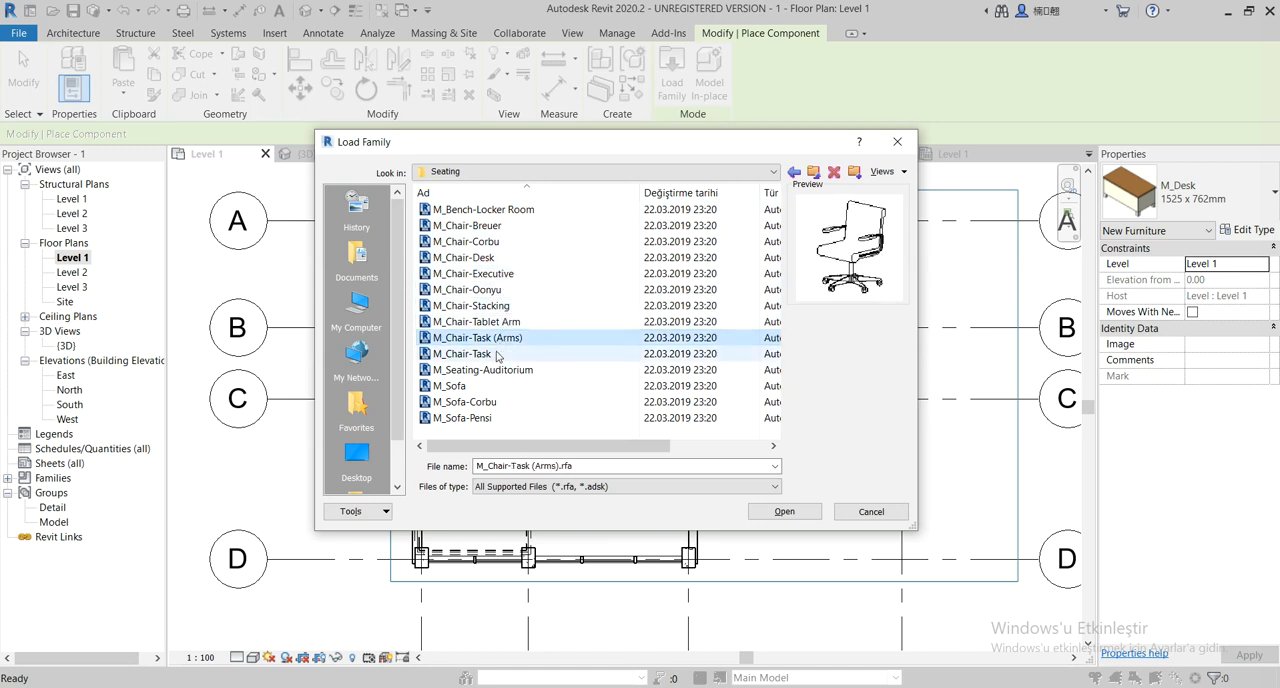
{"action": "left_click", "coordinate": [503, 354]}
{"action": "left_click", "coordinate": [502, 372]}
{"action": "left_click", "coordinate": [487, 388]}
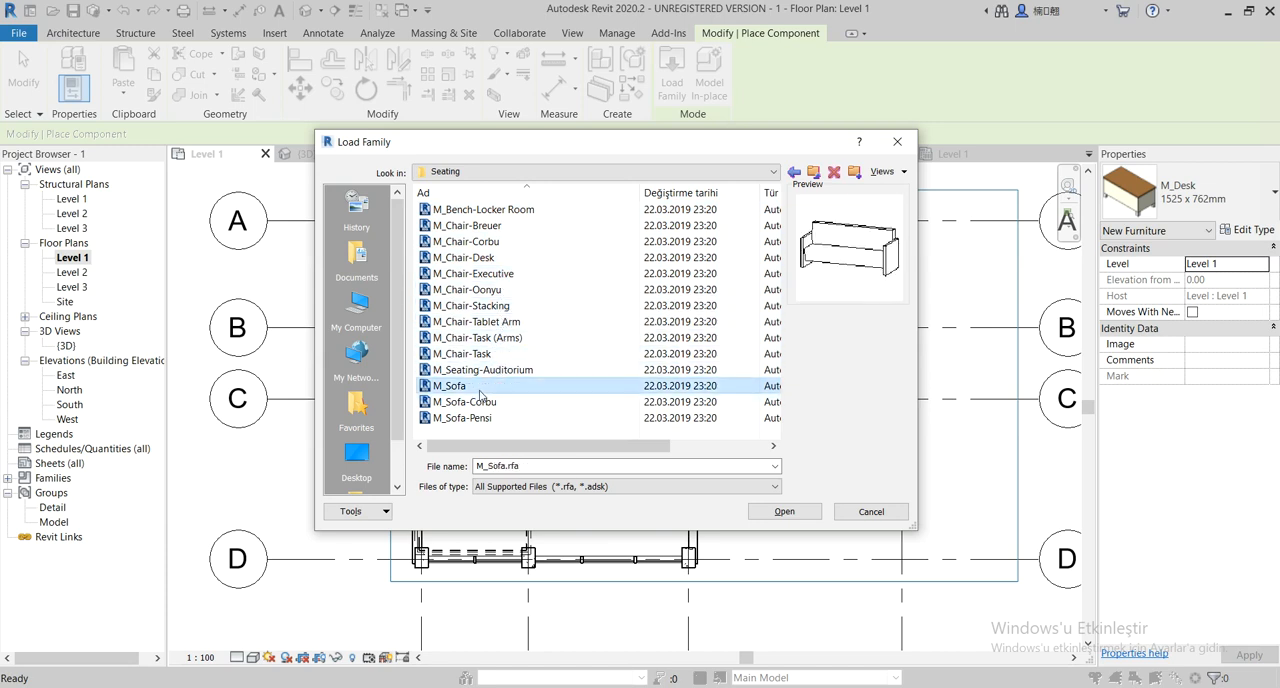
{"action": "left_click", "coordinate": [493, 403]}
{"action": "left_click", "coordinate": [492, 418]}
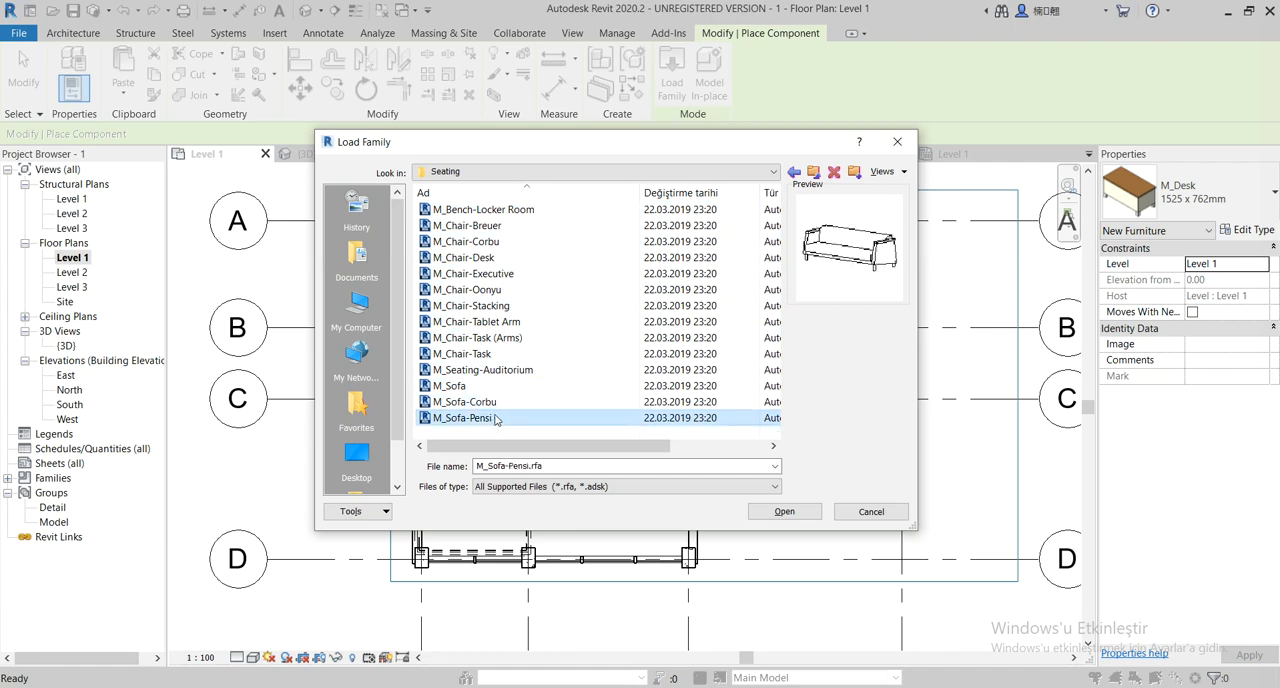
{"action": "left_click", "coordinate": [497, 403]}
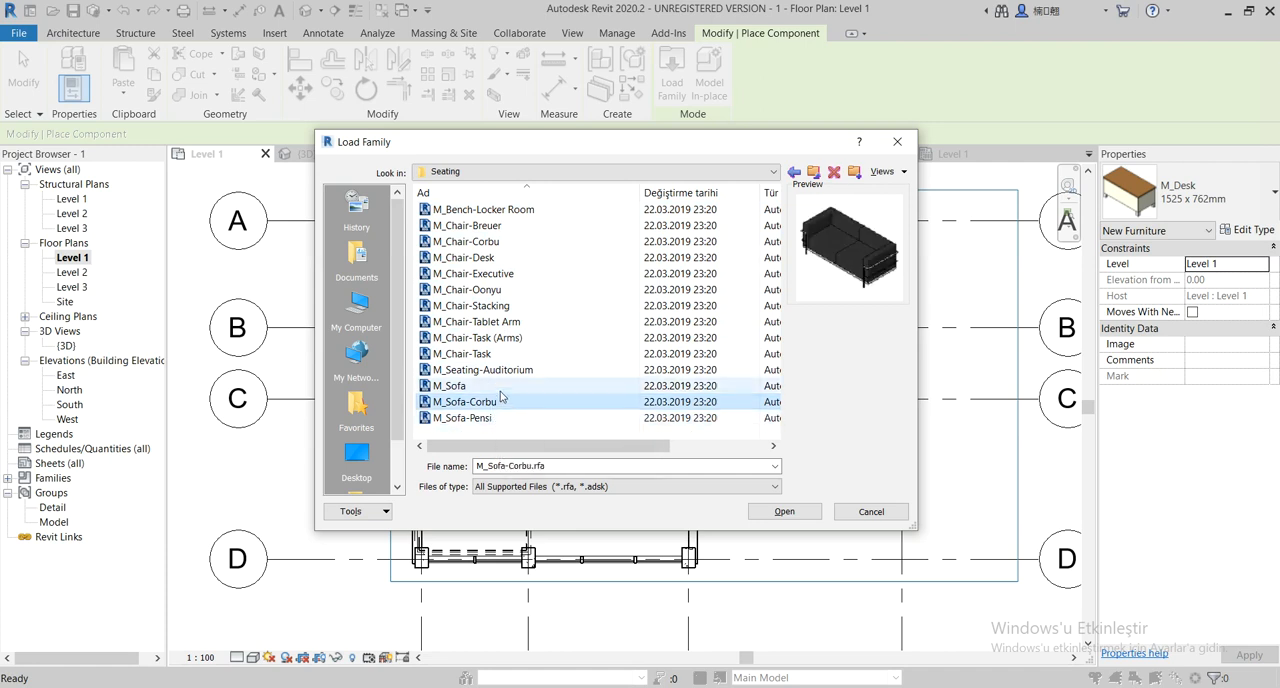
{"action": "left_click", "coordinate": [501, 389]}
Load the M_Sofa-Corbu family and place one sofa beside the stair, between grids 2 and 3 and grids C and D
{"action": "left_click", "coordinate": [503, 403]}
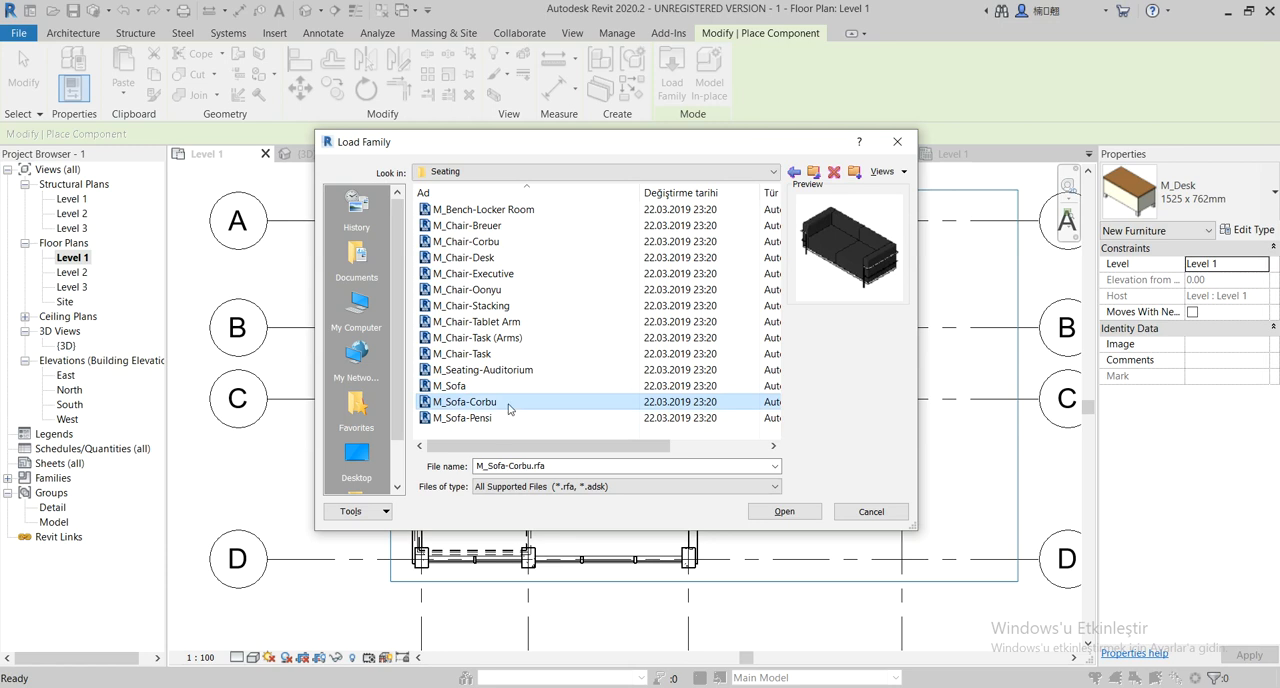
{"action": "left_click", "coordinate": [782, 517]}
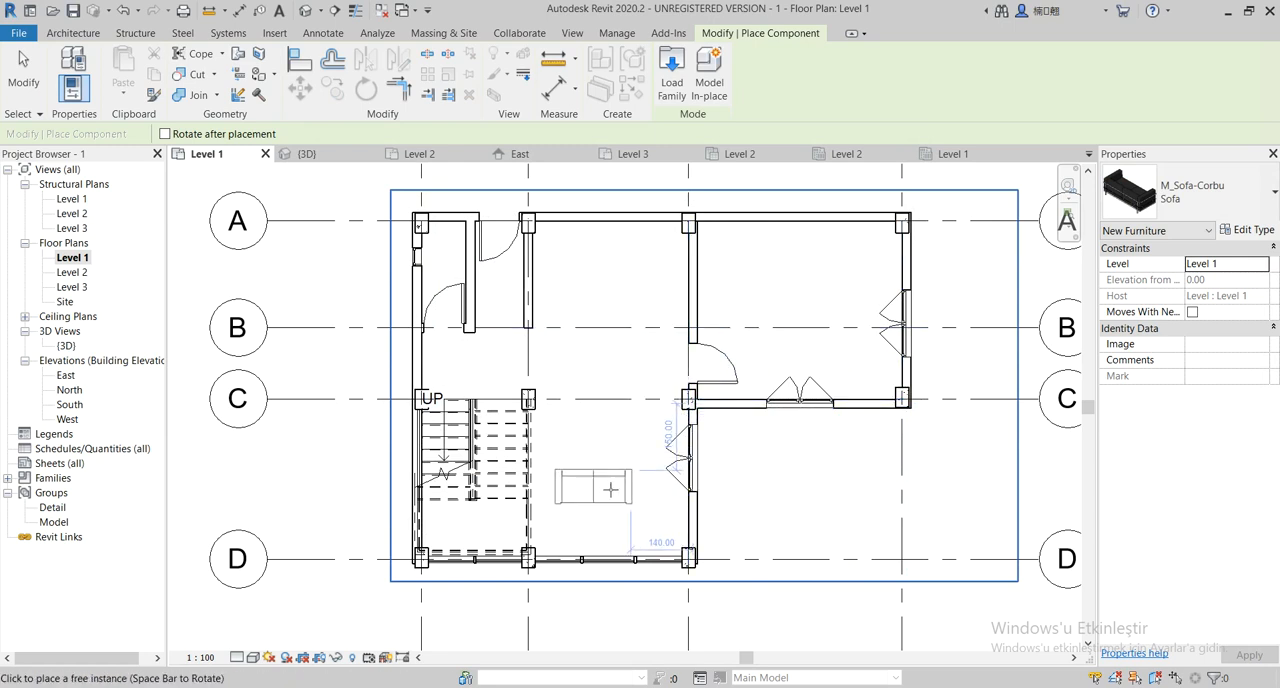
{"action": "scroll", "coordinate": [600, 488], "scroll_direction": "up", "scroll_amount": 1}
{"action": "scroll", "coordinate": [570, 475], "scroll_direction": "up", "scroll_amount": 1}
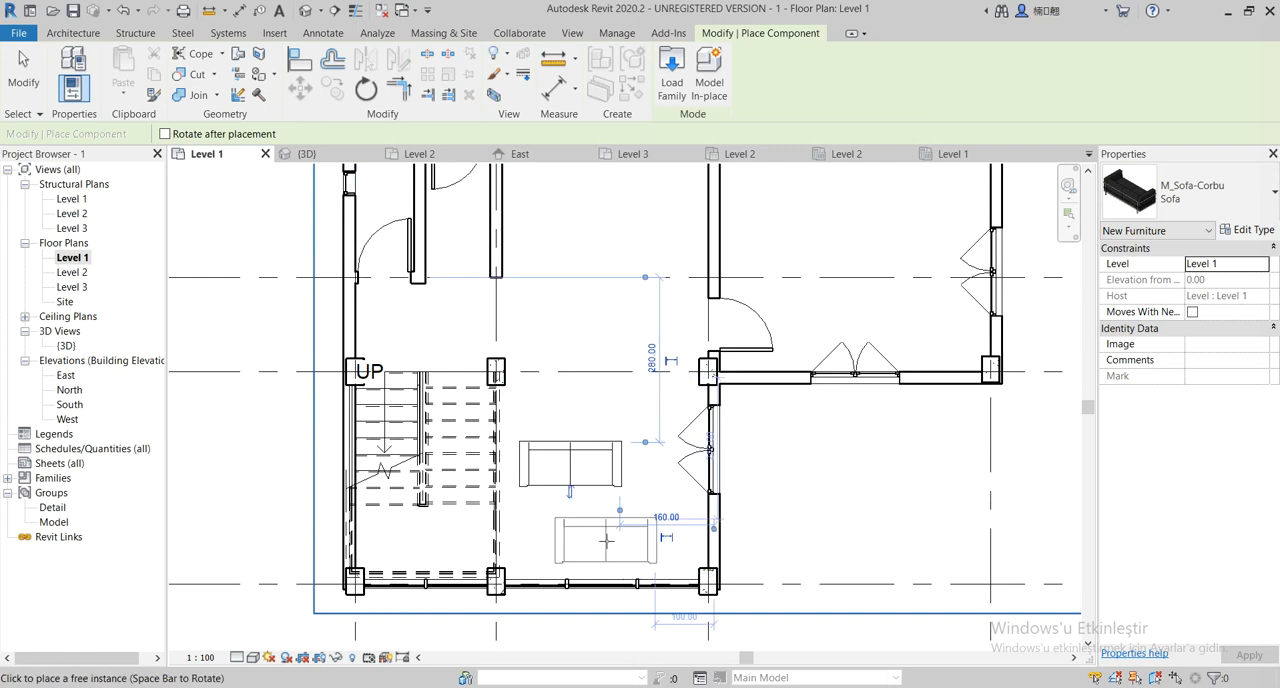
Finish placing sofas and rotate the placed sofa 90 degrees counterclockwise so its back faces the stair
{"action": "left_click", "coordinate": [570, 465]}
{"action": "key", "text": "Escape"}
{"action": "key", "text": "Escape"}
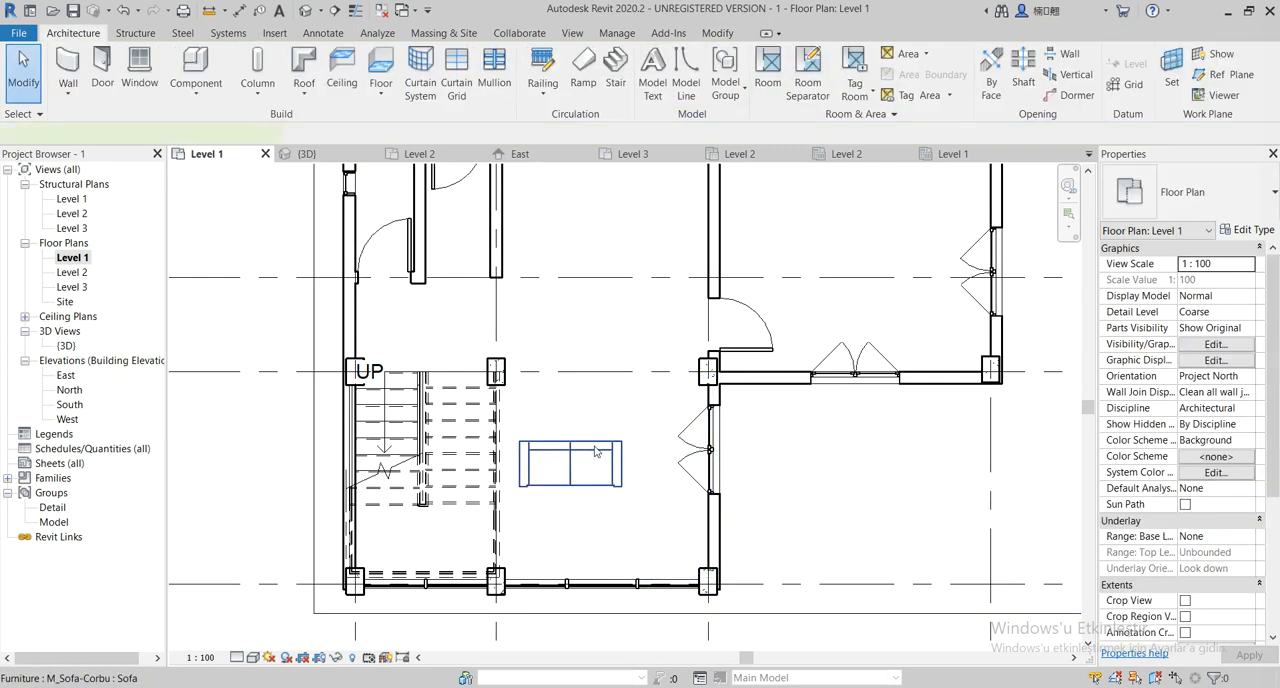
{"action": "left_click", "coordinate": [594, 462]}
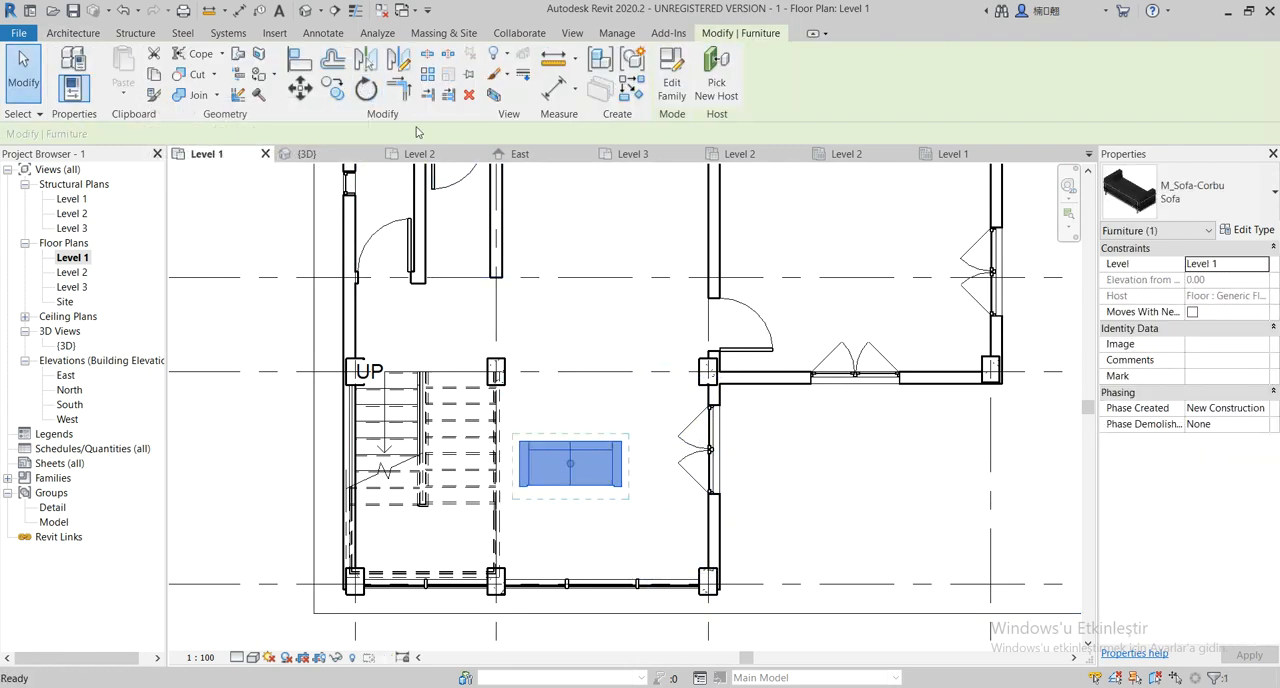
{"action": "left_click", "coordinate": [366, 89]}
{"action": "left_click_drag", "start_coordinate": [576, 451], "coordinate": [570, 440]}
{"action": "left_click", "coordinate": [571, 418]}
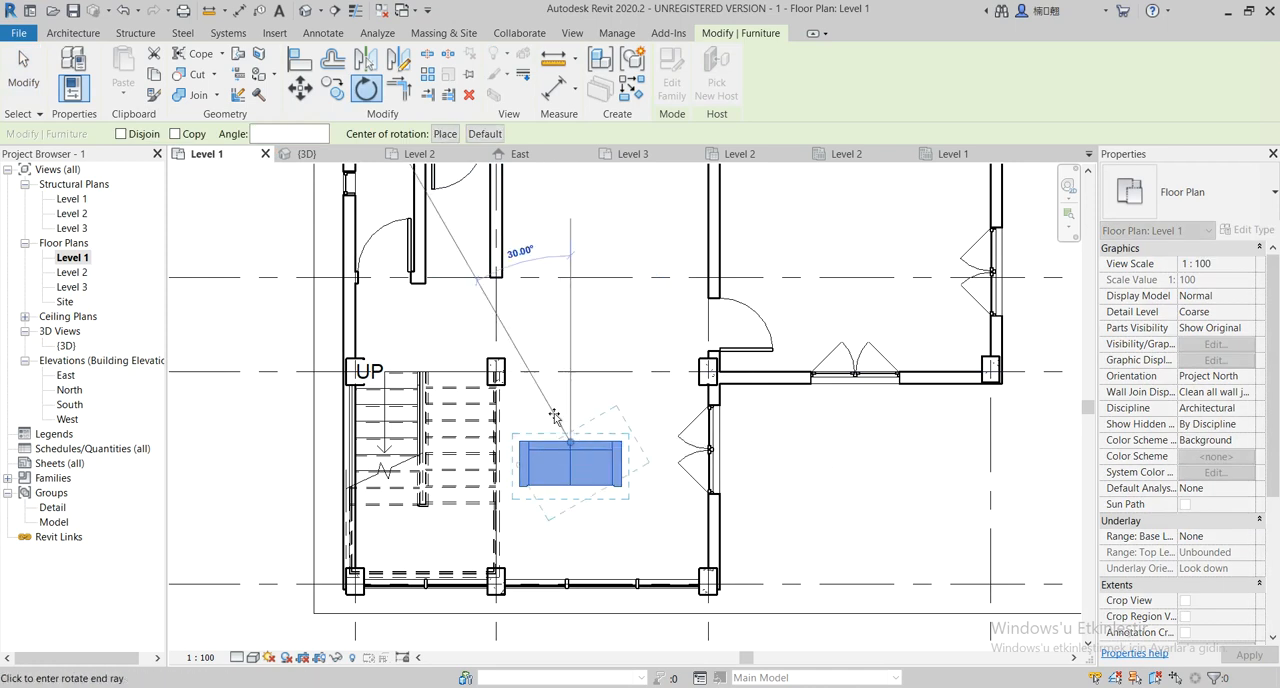
{"action": "left_click", "coordinate": [530, 440]}
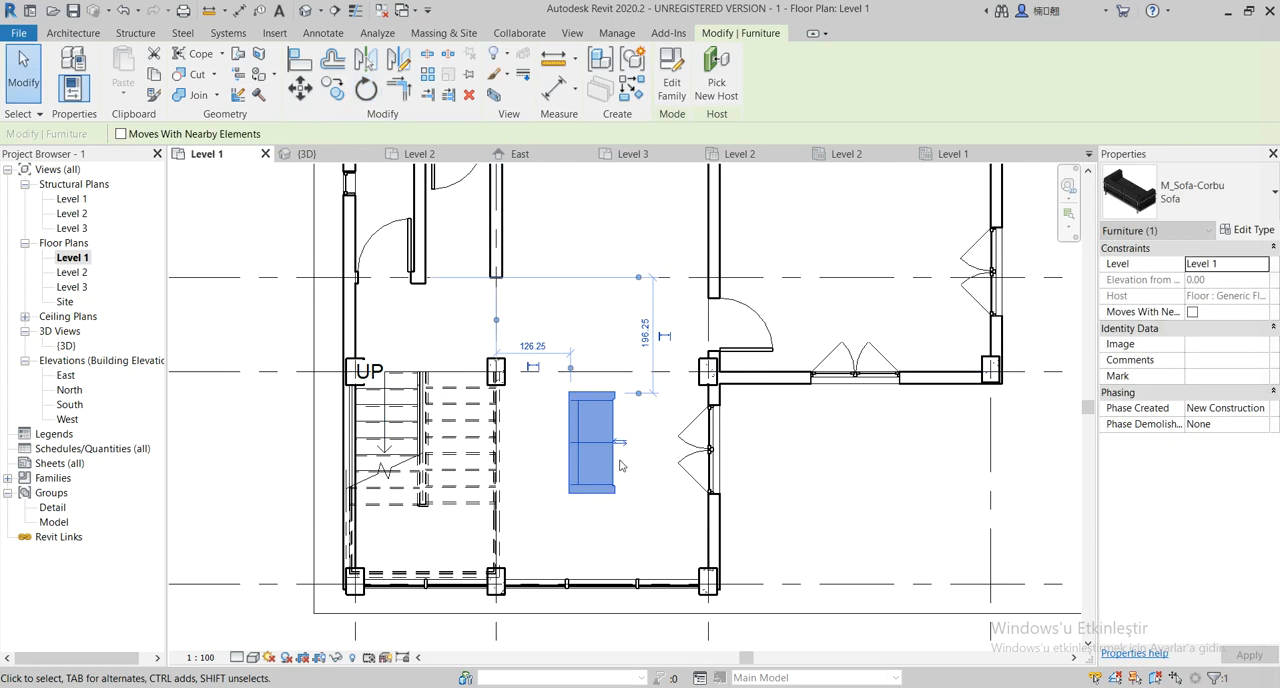
Move the rotated sofa closer to the stair, just inside grid 2 between grids C and D
{"action": "key", "text": "Escape"}
{"action": "left_click", "coordinate": [586, 447]}
{"action": "left_click_drag", "start_coordinate": [586, 447], "coordinate": [522, 466]}
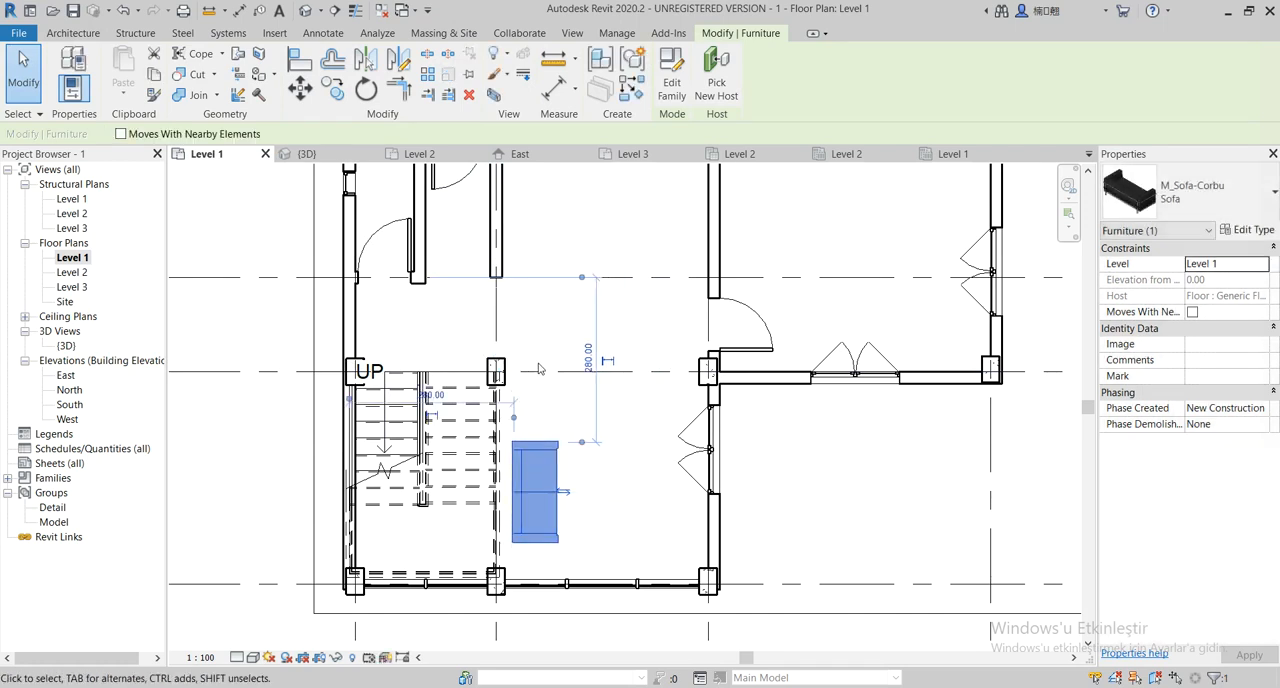
Copy the sofa horizontally by about 210 towards the wall with the double window on grid 3
{"action": "left_click", "coordinate": [336, 90]}
{"action": "left_click", "coordinate": [516, 485]}
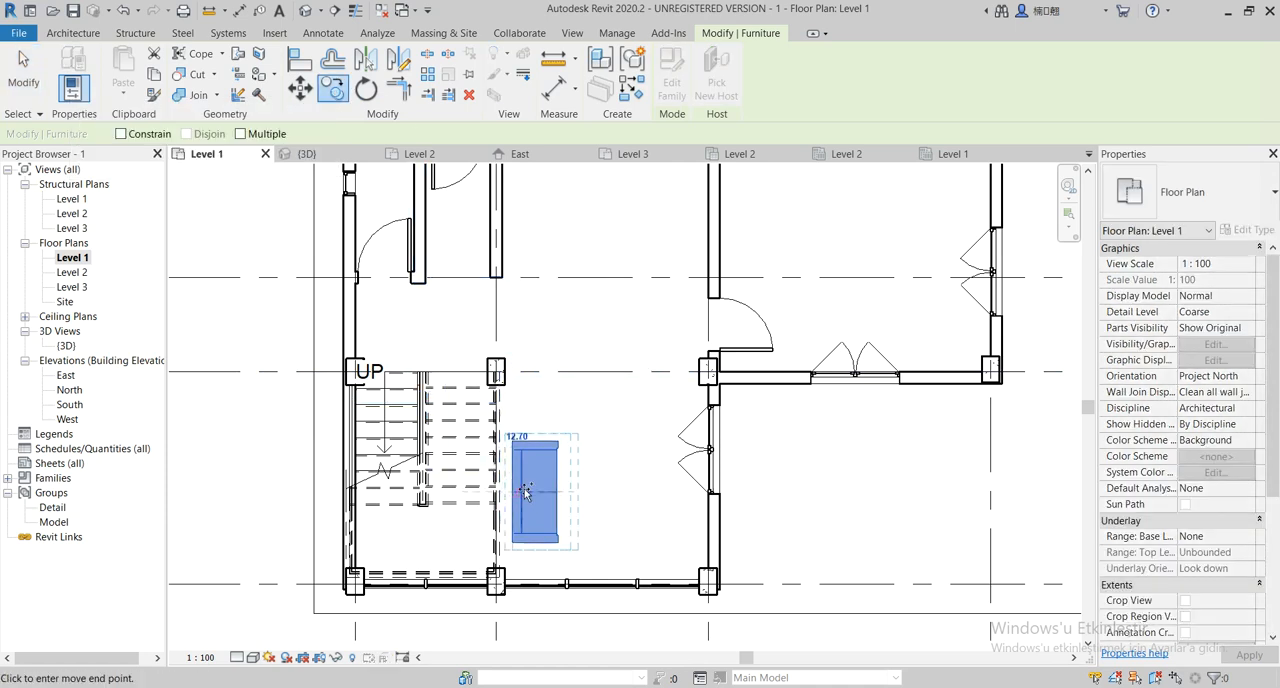
{"action": "left_click", "coordinate": [638, 498]}
{"action": "key", "text": "Escape"}
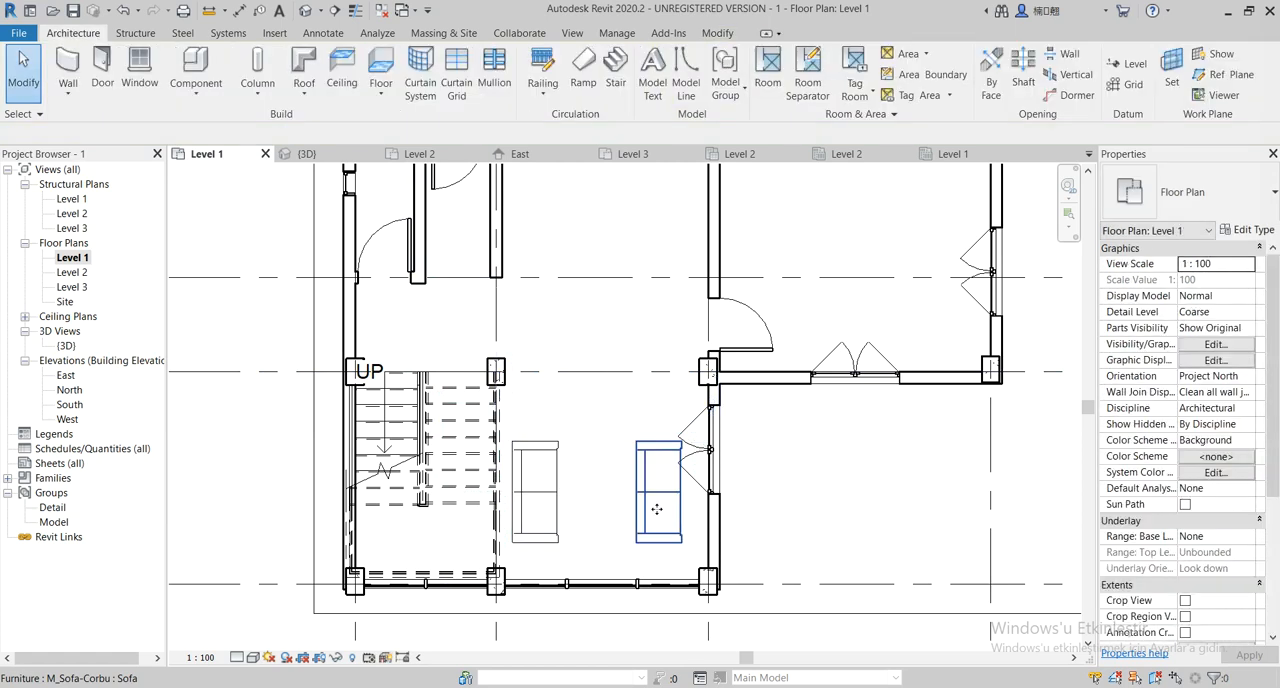
Flip the copied sofa to face the first one and move it closer to the wall on grid 3
{"action": "left_click", "coordinate": [665, 495]}
{"action": "left_click", "coordinate": [685, 492]}
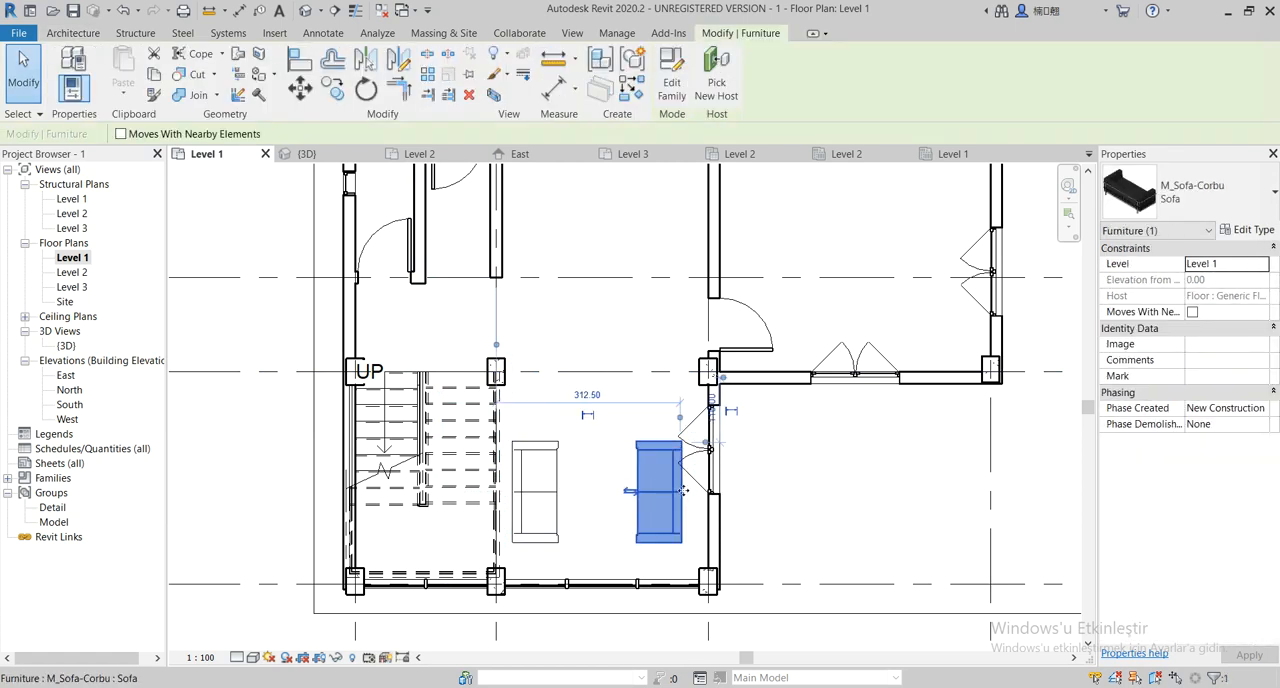
{"action": "left_click_drag", "start_coordinate": [683, 491], "coordinate": [698, 474]}
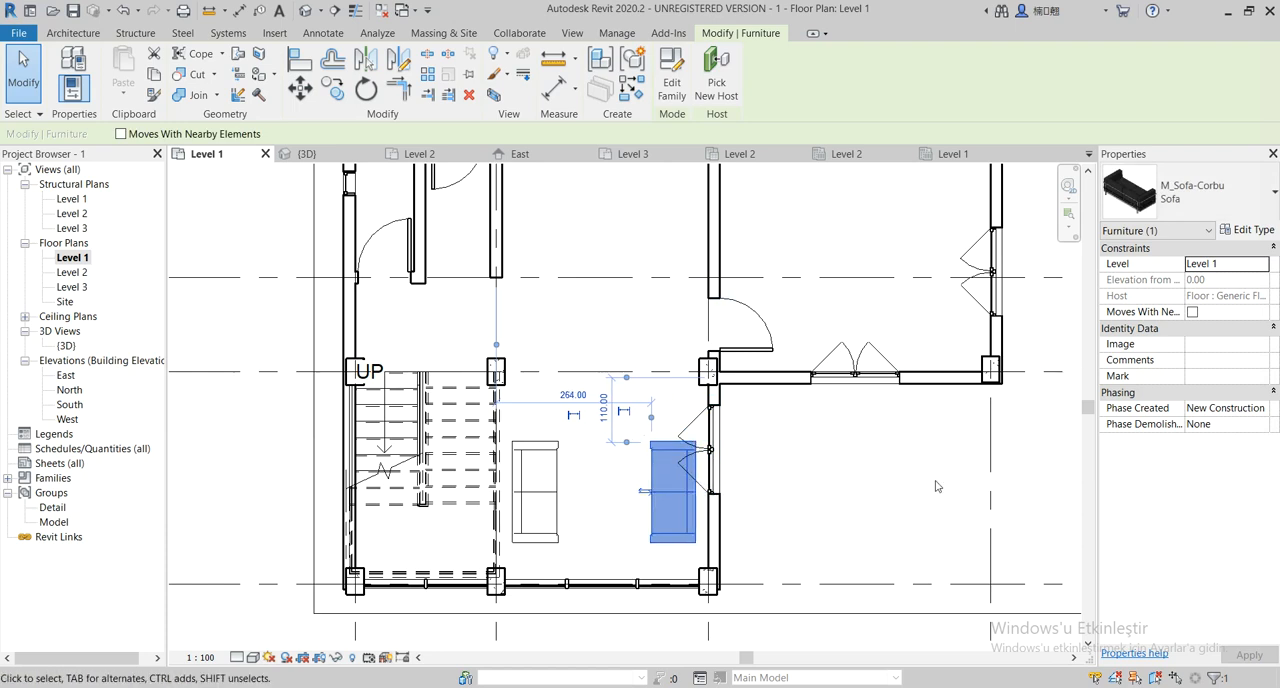
{"action": "left_click", "coordinate": [915, 511]}
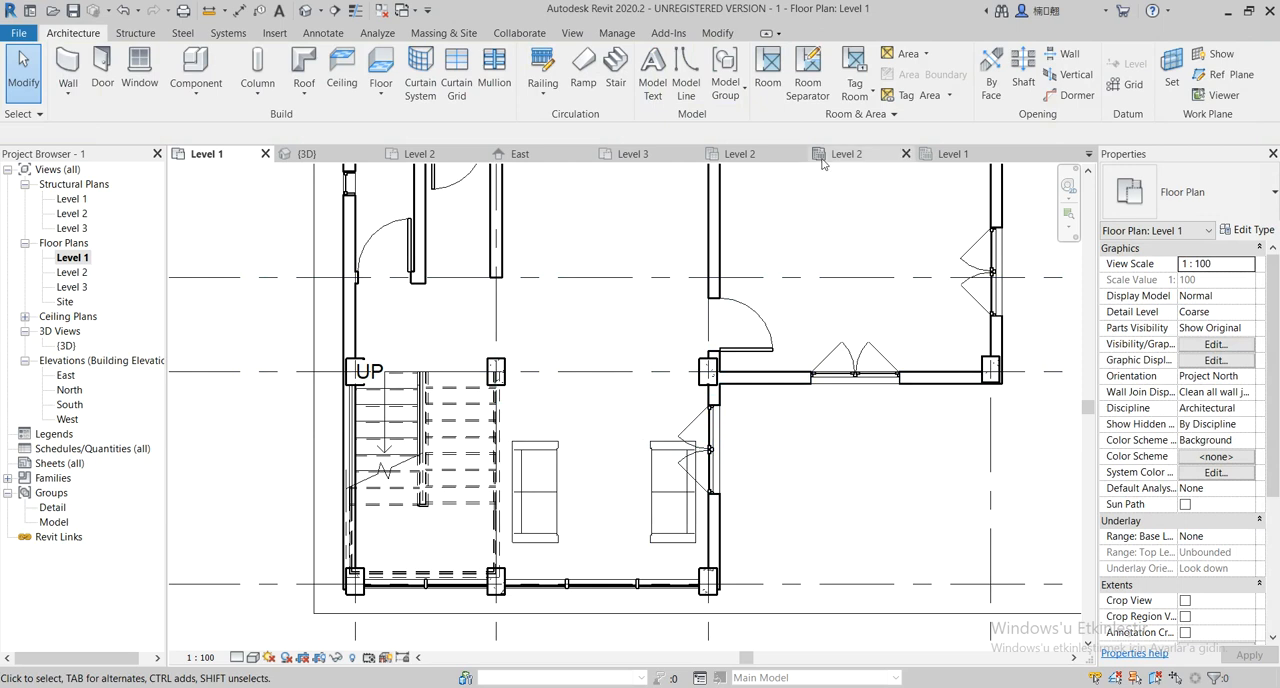
Start placing another component, choose to load a family, and open the Furniture > Tables folder
{"action": "left_click", "coordinate": [196, 68]}
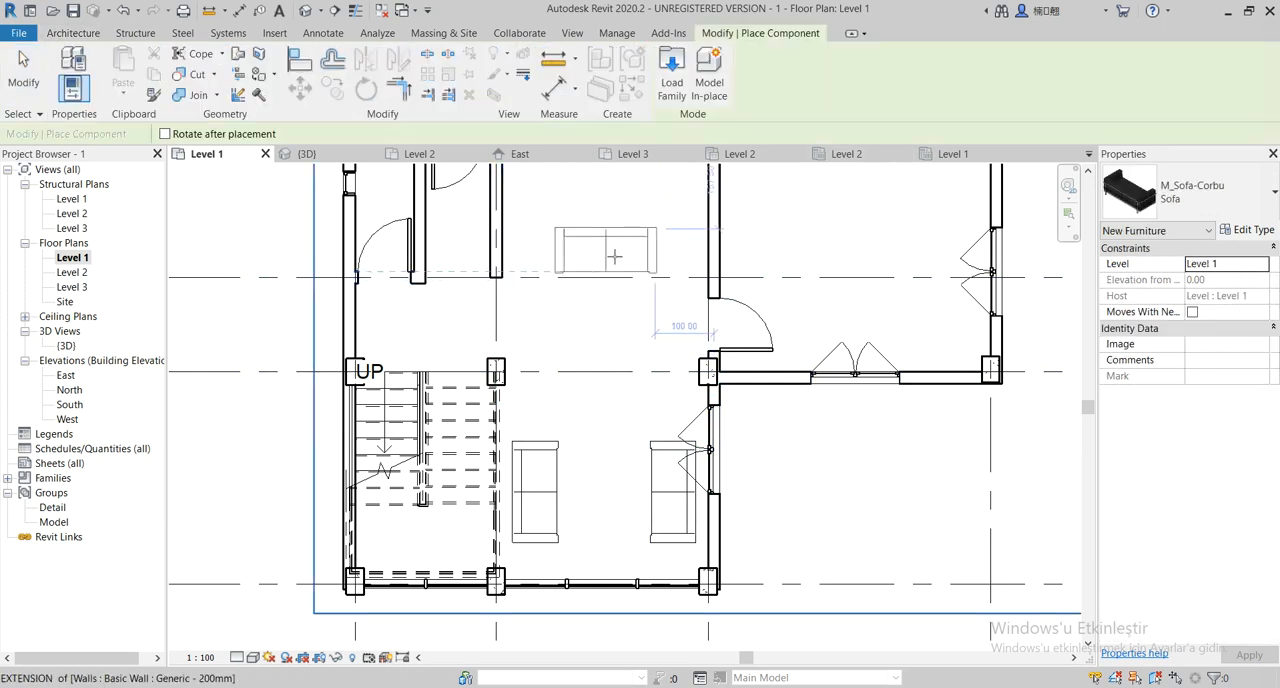
{"action": "left_click", "coordinate": [670, 88]}
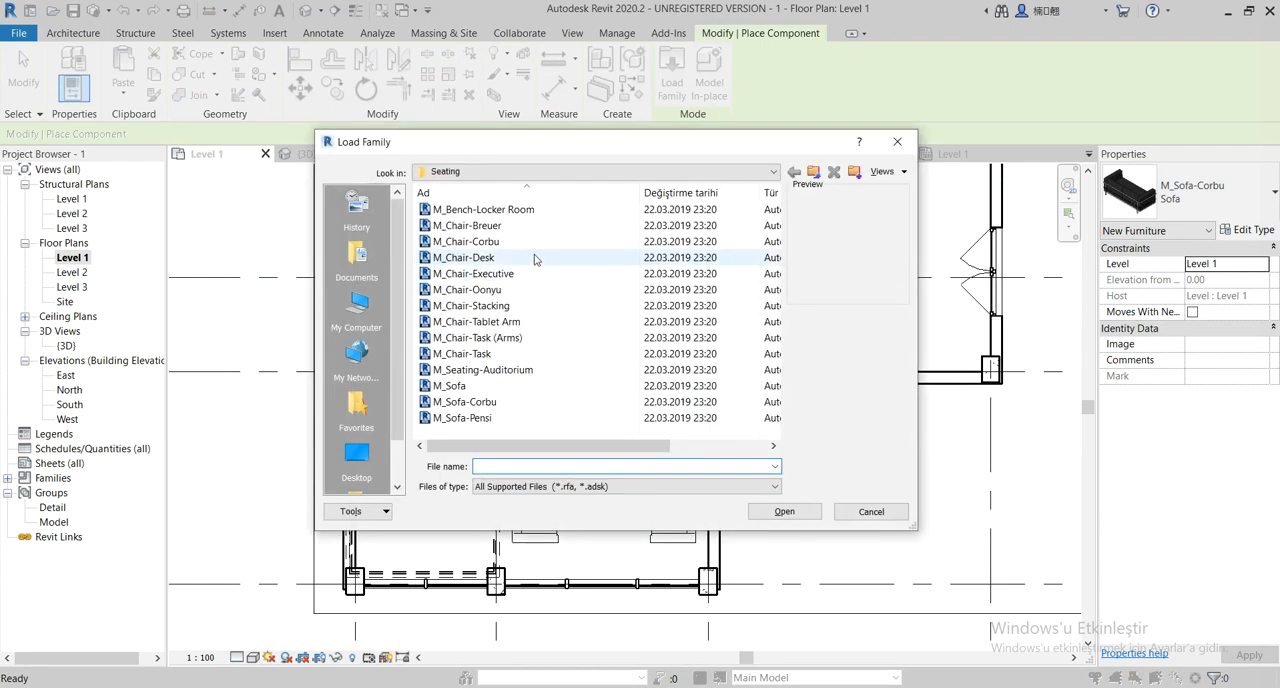
{"action": "left_click", "coordinate": [680, 257]}
{"action": "left_click", "coordinate": [813, 172]}
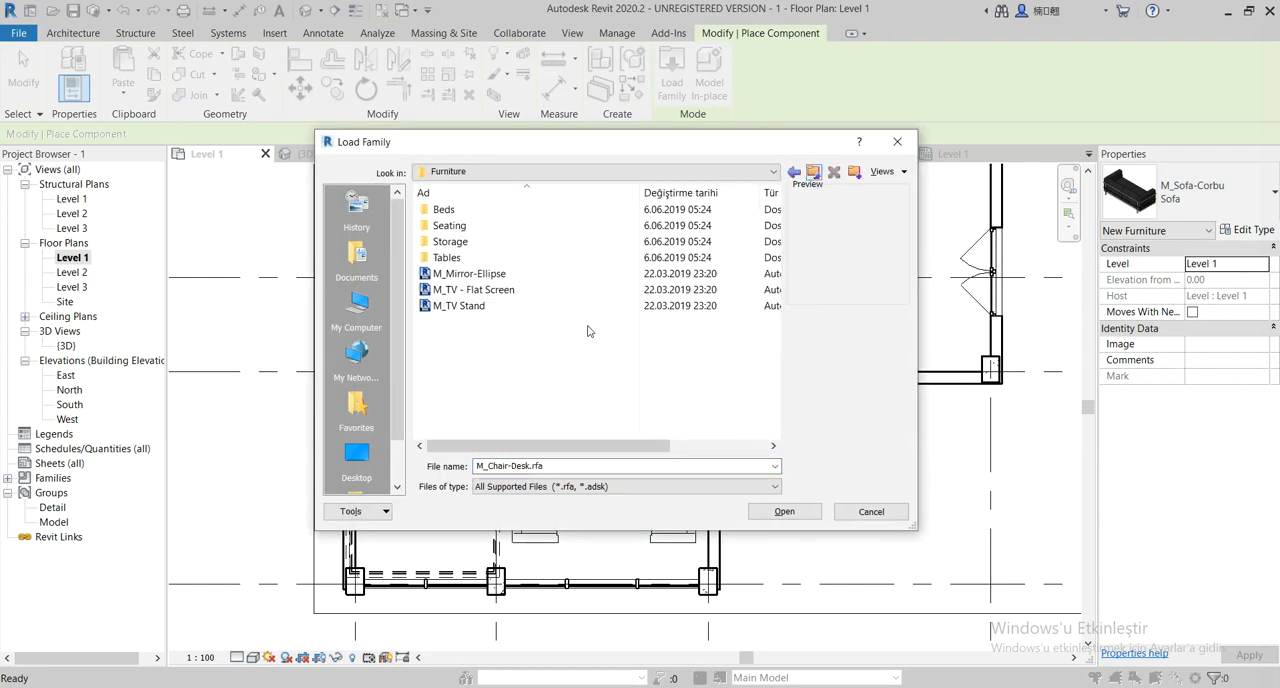
{"action": "double_click", "coordinate": [470, 258]}
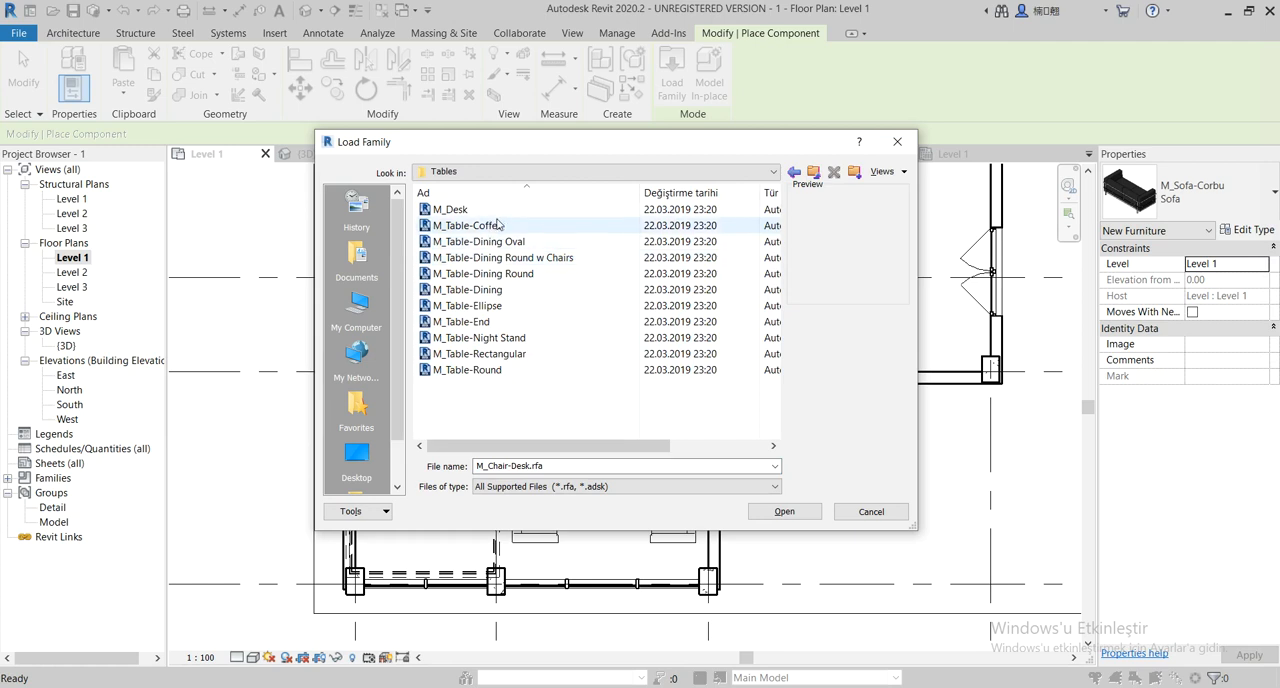
Compare the previews of the coffee, dining, ellipse, end, night stand, rectangular and round table families
{"action": "left_click", "coordinate": [490, 226]}
{"action": "left_click", "coordinate": [508, 242]}
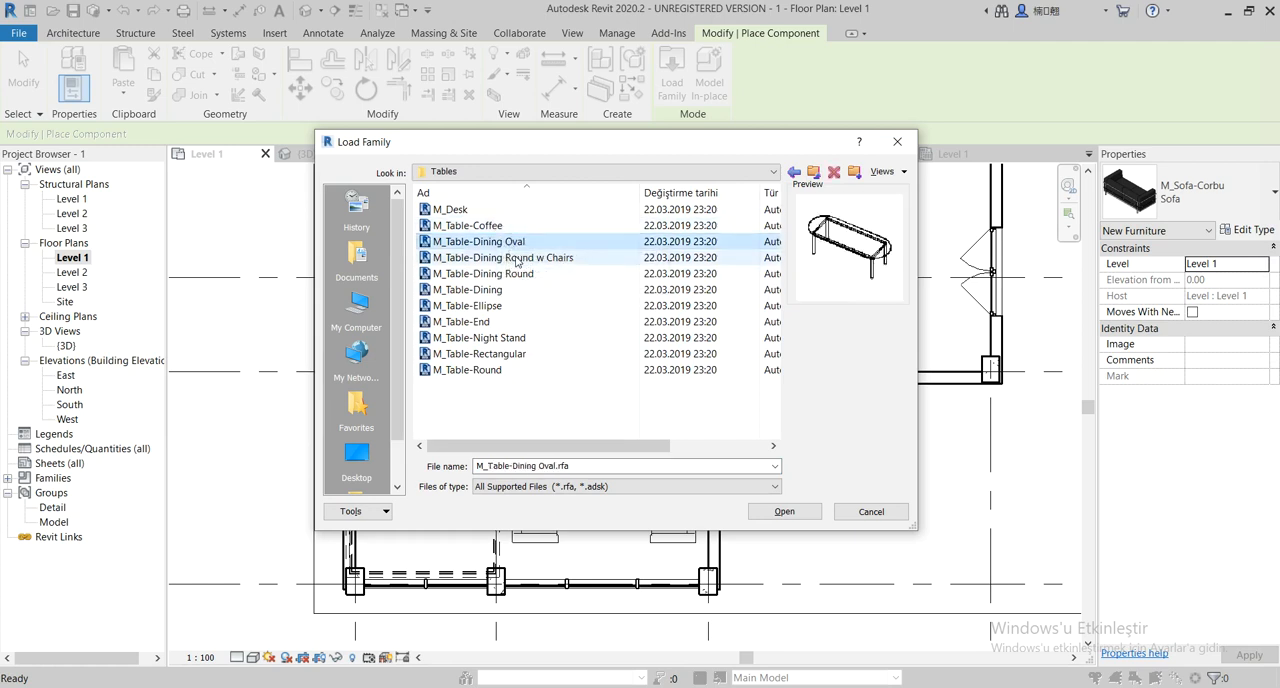
{"action": "left_click", "coordinate": [510, 258]}
{"action": "left_click", "coordinate": [510, 274]}
{"action": "left_click", "coordinate": [510, 290]}
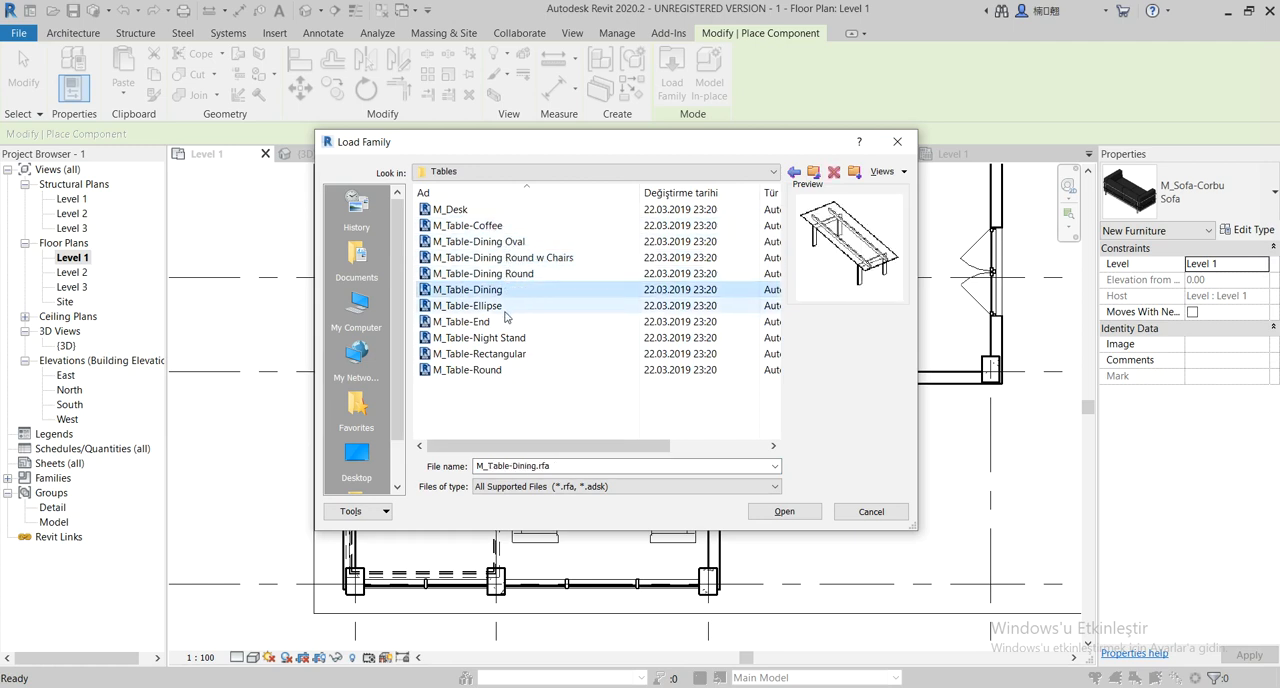
{"action": "left_click", "coordinate": [505, 307]}
{"action": "left_click", "coordinate": [503, 322]}
{"action": "left_click", "coordinate": [497, 339]}
{"action": "left_click", "coordinate": [495, 354]}
{"action": "left_click", "coordinate": [491, 370]}
Load the M_Table-Rectangular family and set the length of its 1830 x 0762mm type to 120
{"action": "left_click", "coordinate": [493, 354]}
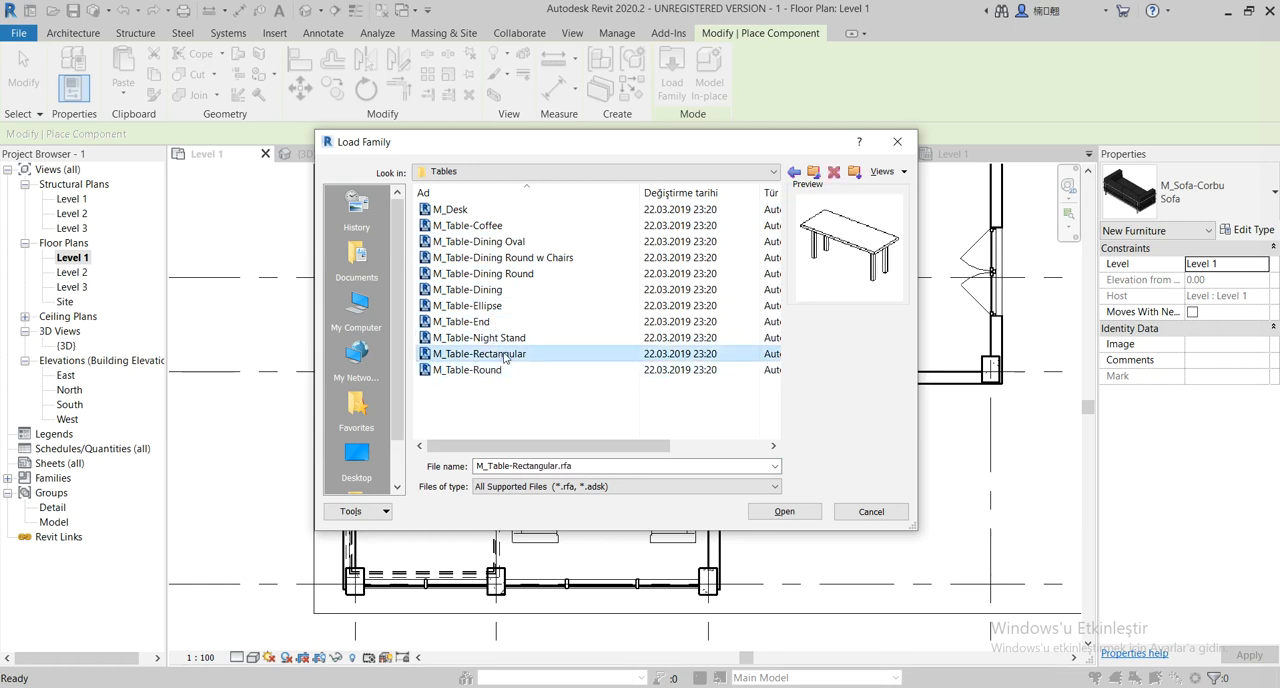
{"action": "left_click", "coordinate": [806, 509]}
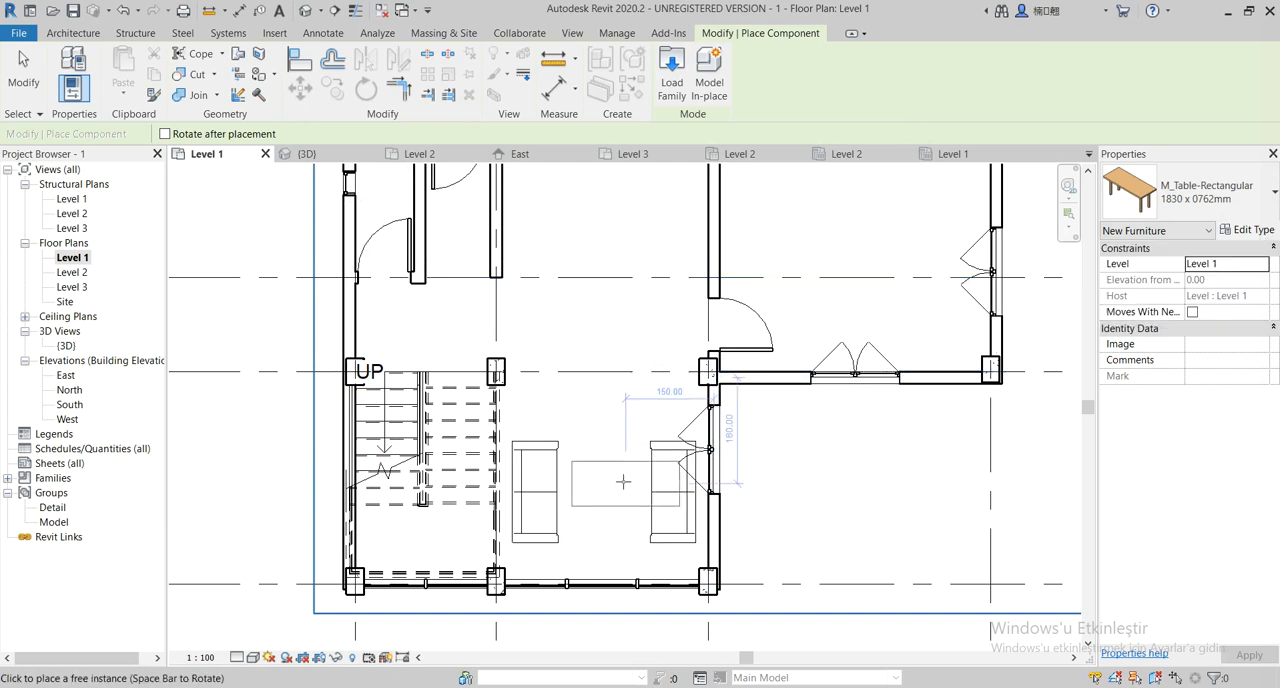
{"action": "left_click", "coordinate": [1250, 230]}
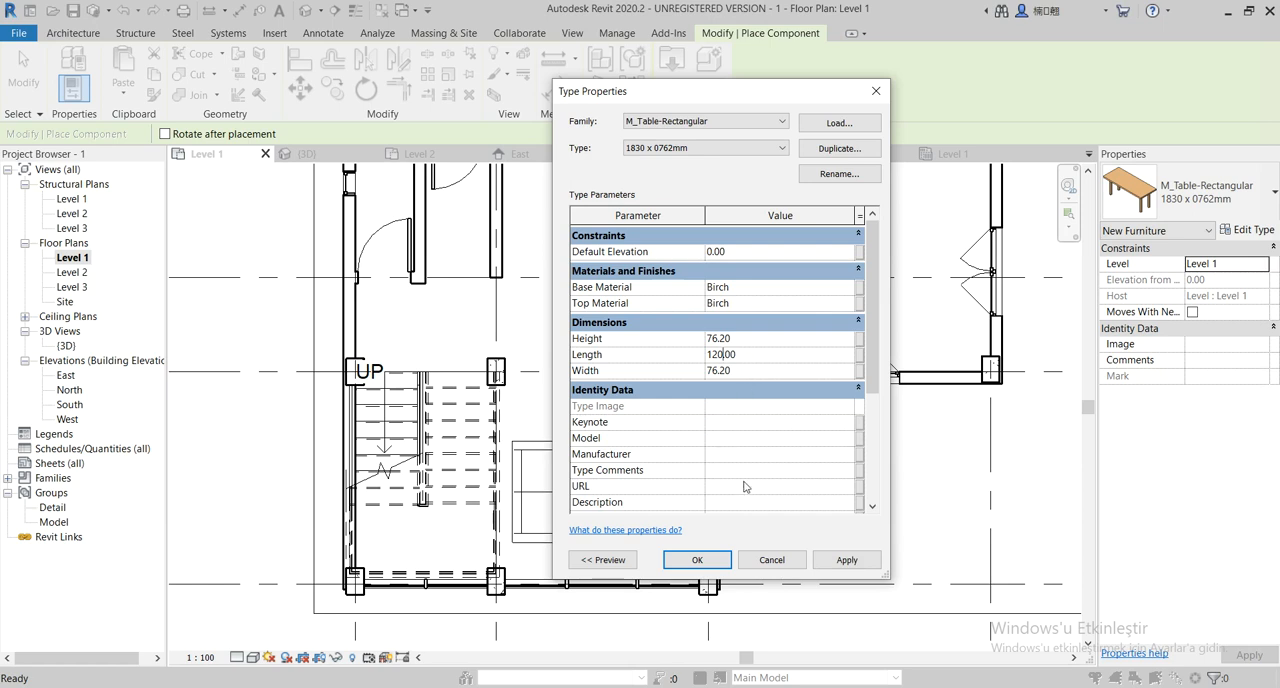
{"action": "left_click", "coordinate": [697, 560]}
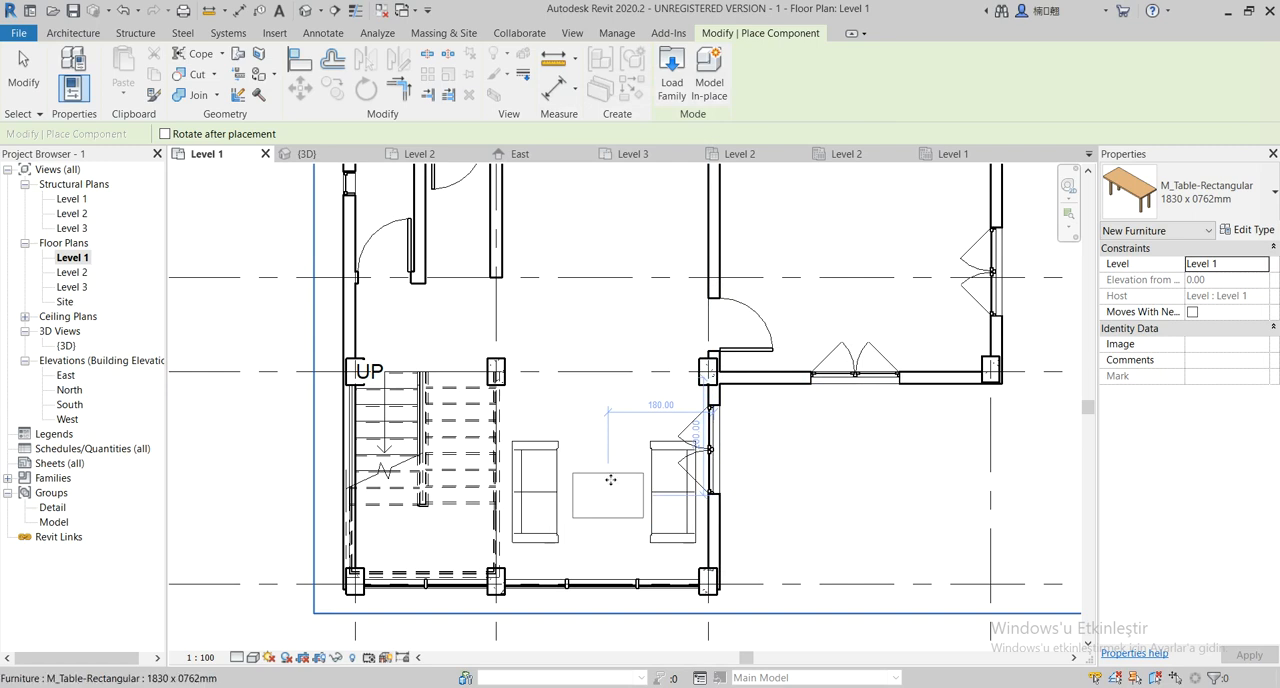
Place one rectangular table between the two sofas and rotate it 90 degrees to run parallel to them
{"action": "left_click", "coordinate": [610, 480]}
{"action": "key", "text": "Escape"}
{"action": "key", "text": "Escape"}
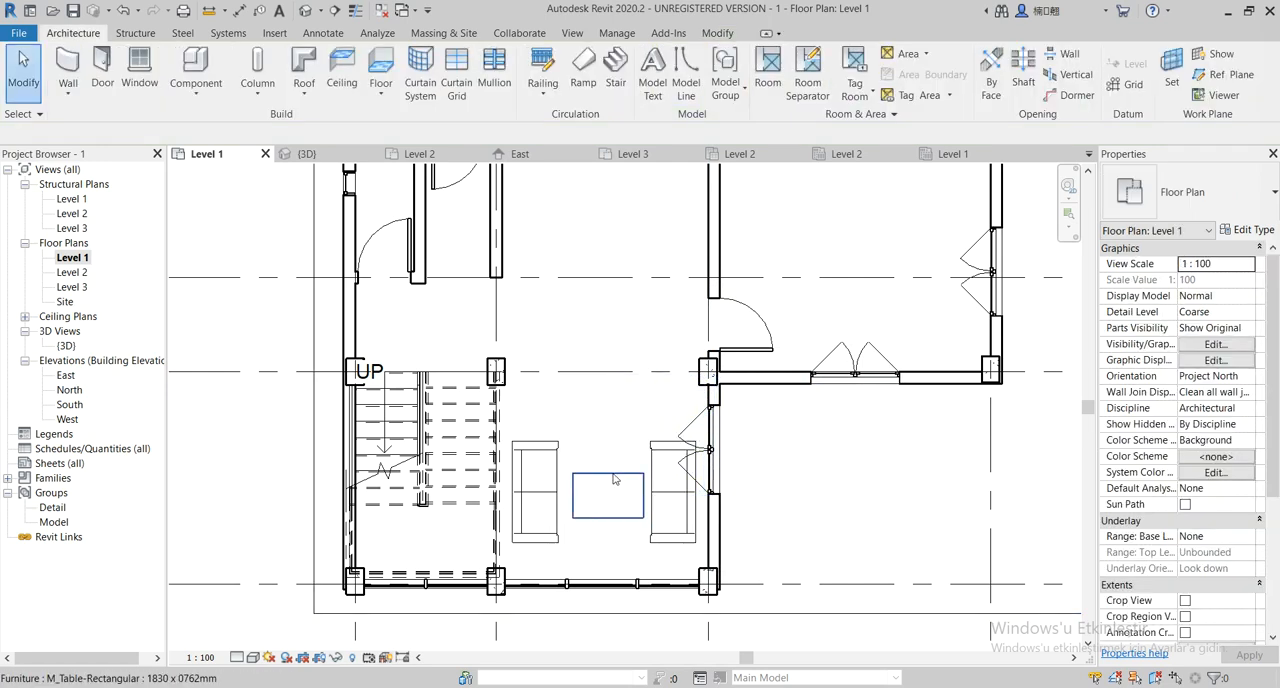
{"action": "left_click", "coordinate": [608, 485]}
{"action": "key", "text": "r"}
{"action": "key", "text": "o"}
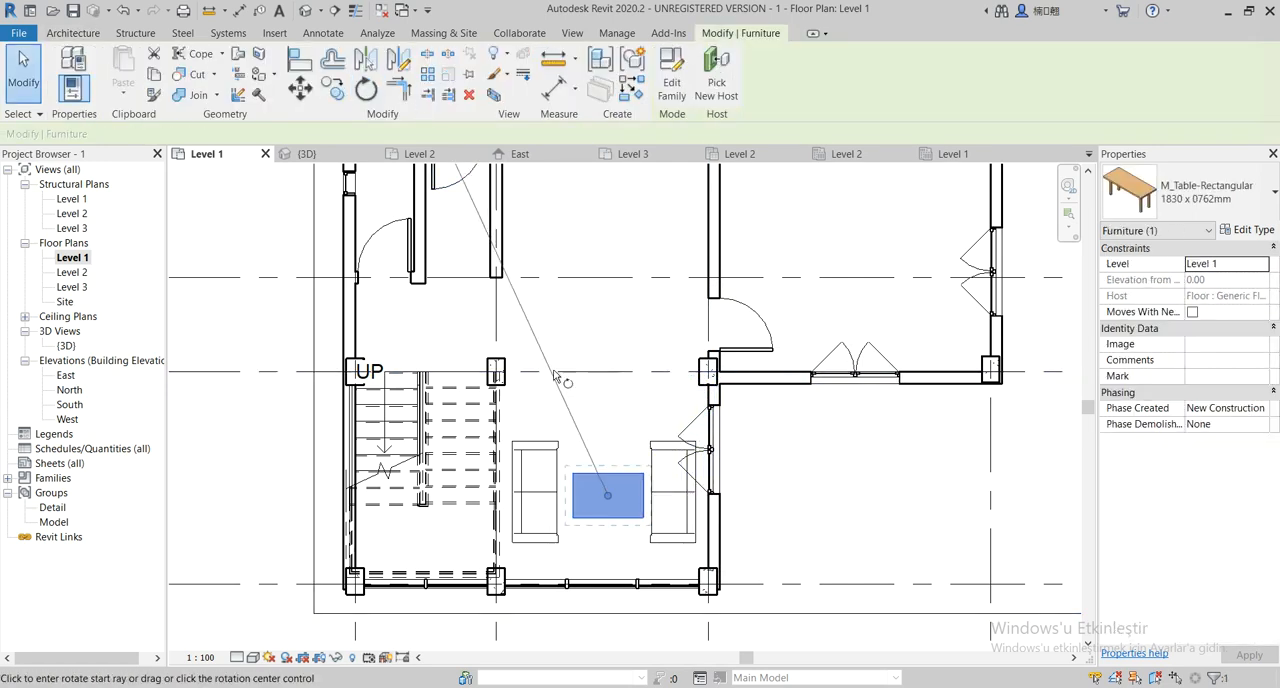
{"action": "left_click", "coordinate": [608, 475]}
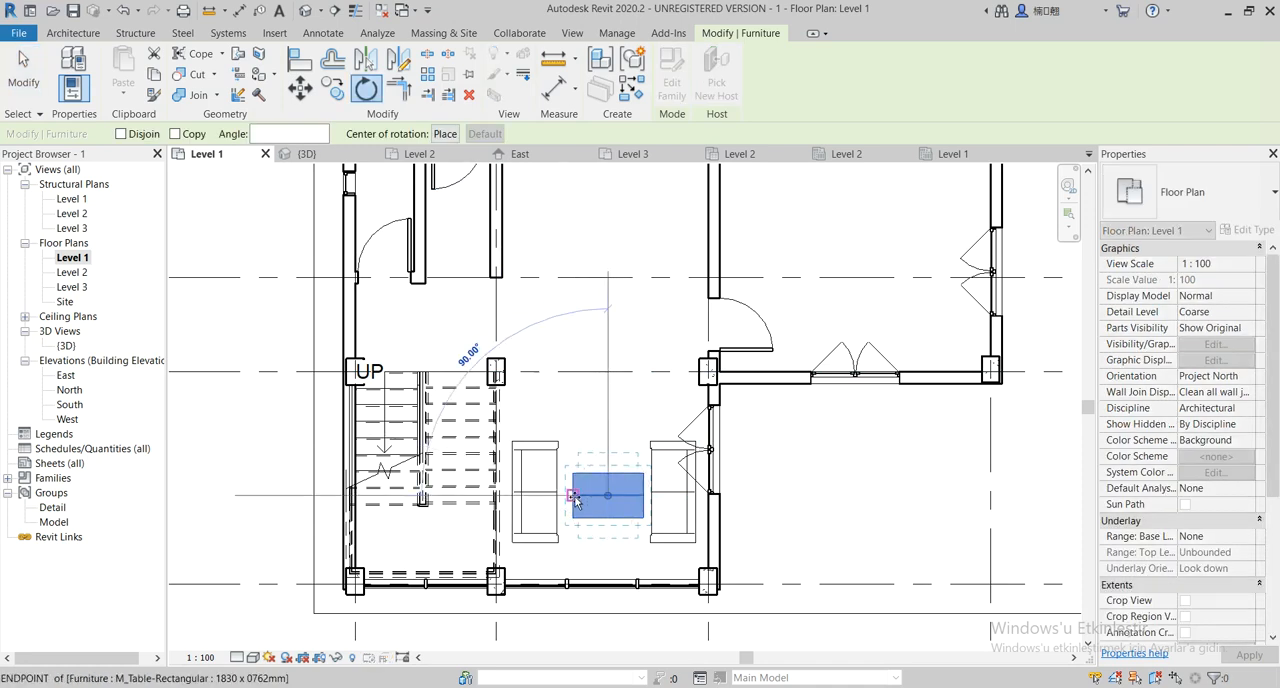
{"action": "left_click", "coordinate": [572, 496]}
Nudge the table until it is centred between the two sofas
{"action": "left_click", "coordinate": [638, 444]}
{"action": "left_click", "coordinate": [624, 468]}
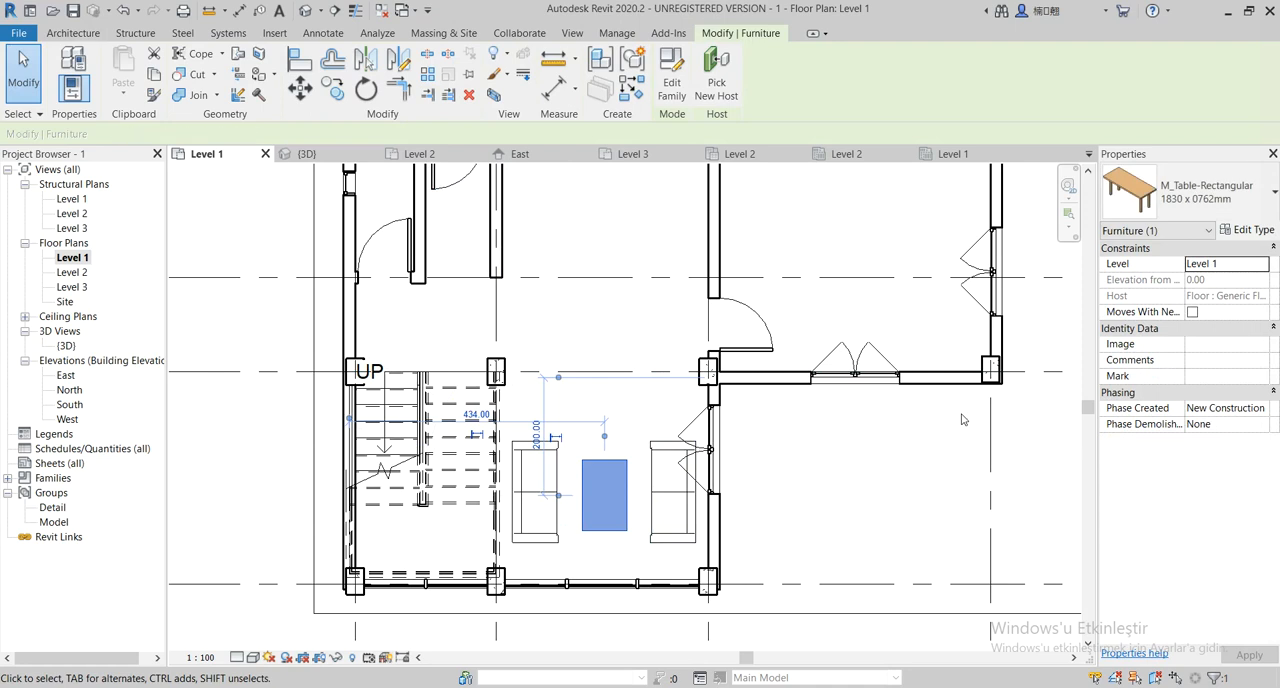
{"action": "key", "text": "Left"}
{"action": "key", "text": "Up"}
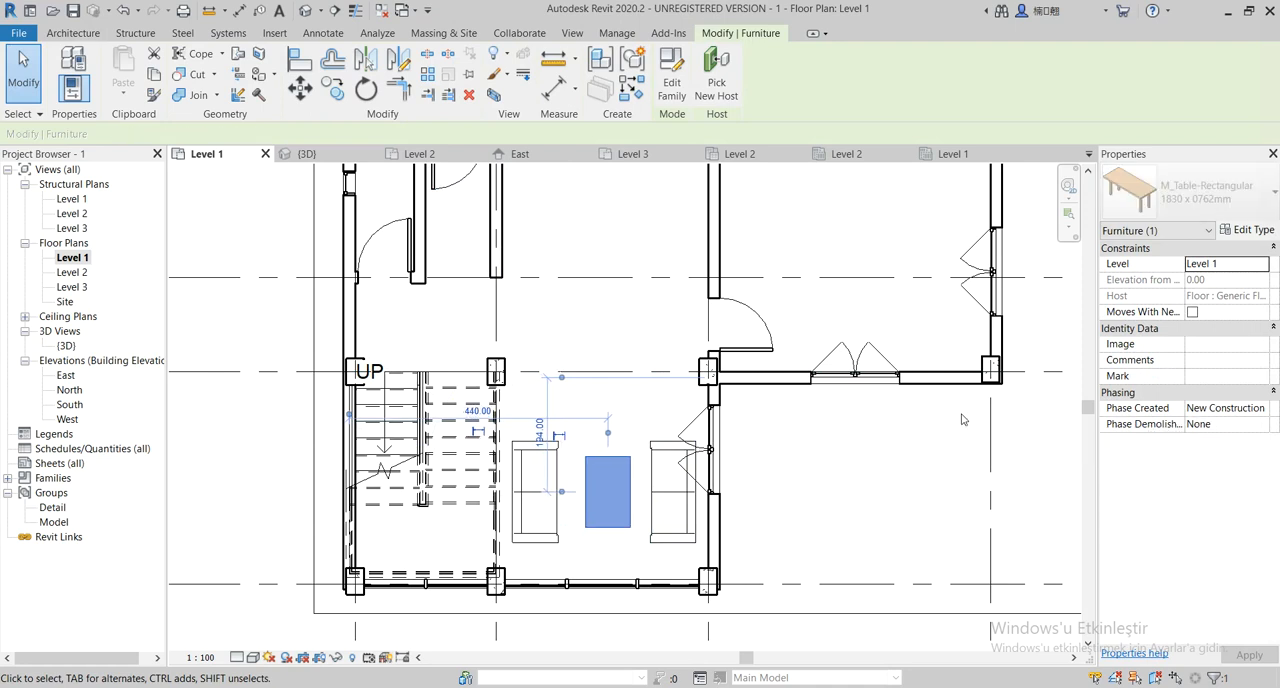
{"action": "left_click", "coordinate": [865, 451]}
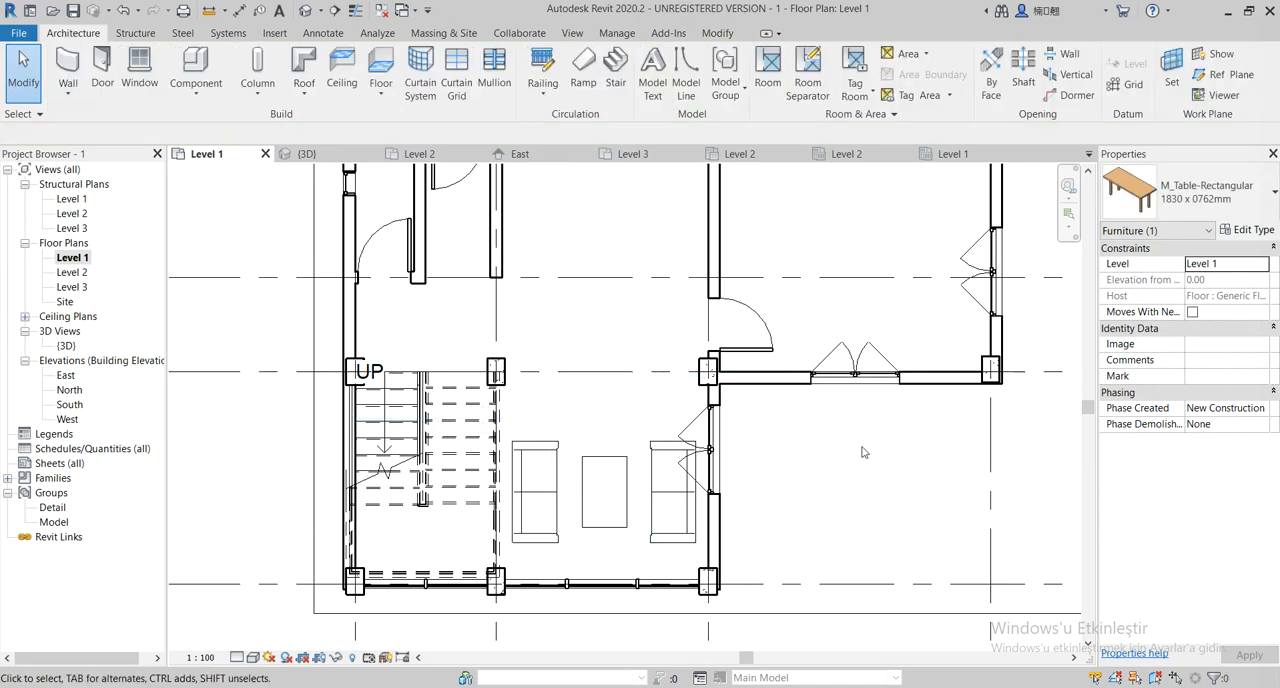
Leave the Level 1 plan and open the Level 2 floor plan
{"action": "scroll", "coordinate": [554, 488], "scroll_direction": "down", "scroll_amount": 2}
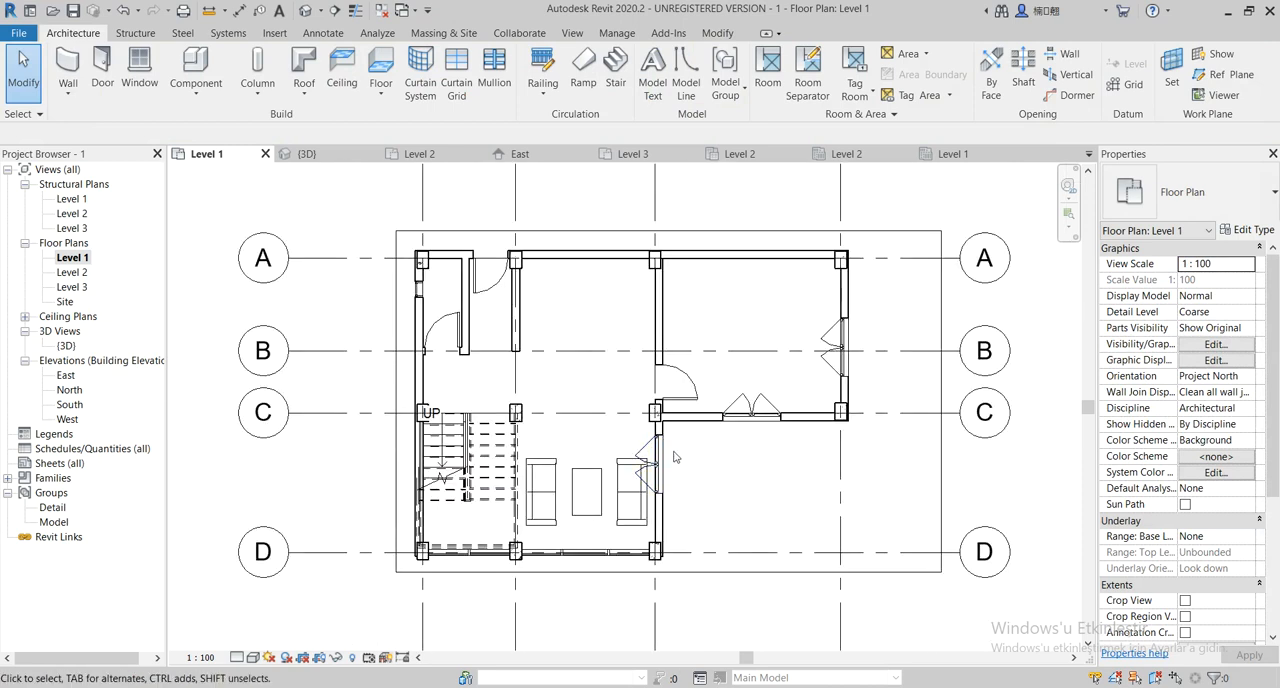
{"action": "scroll", "coordinate": [673, 461], "scroll_direction": "up", "scroll_amount": 1}
{"action": "scroll", "coordinate": [725, 461], "scroll_direction": "up", "scroll_amount": 1}
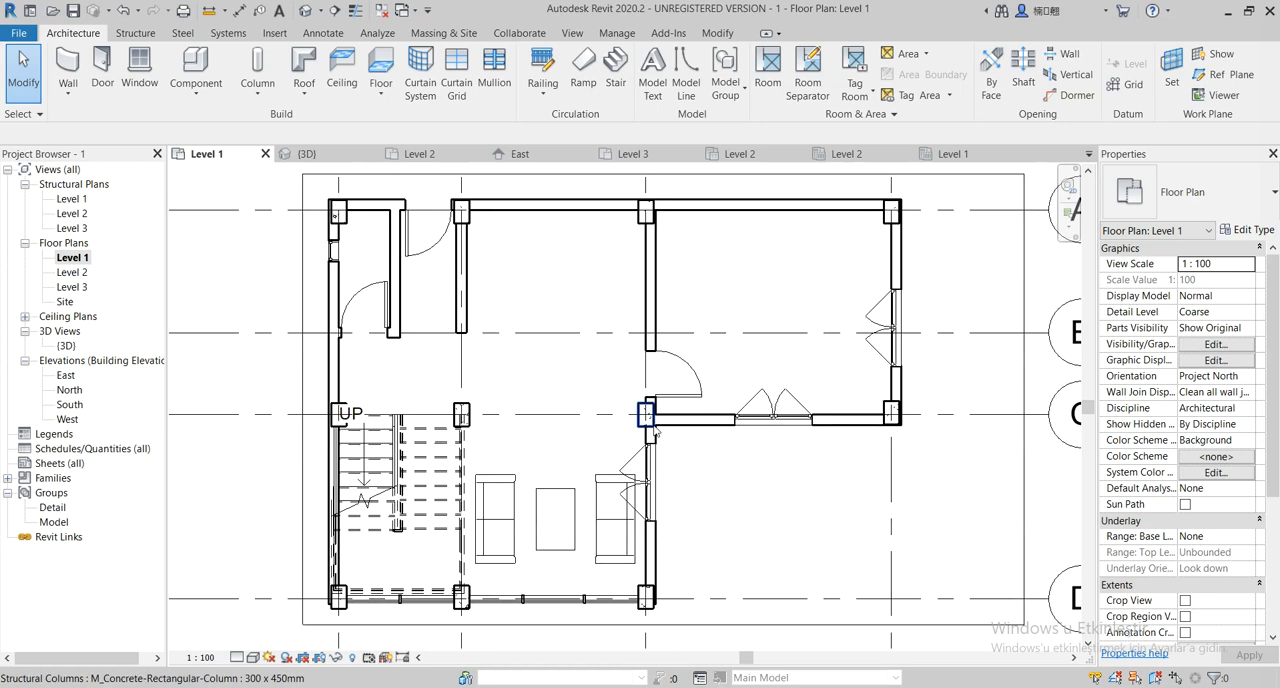
{"action": "left_click", "coordinate": [195, 70]}
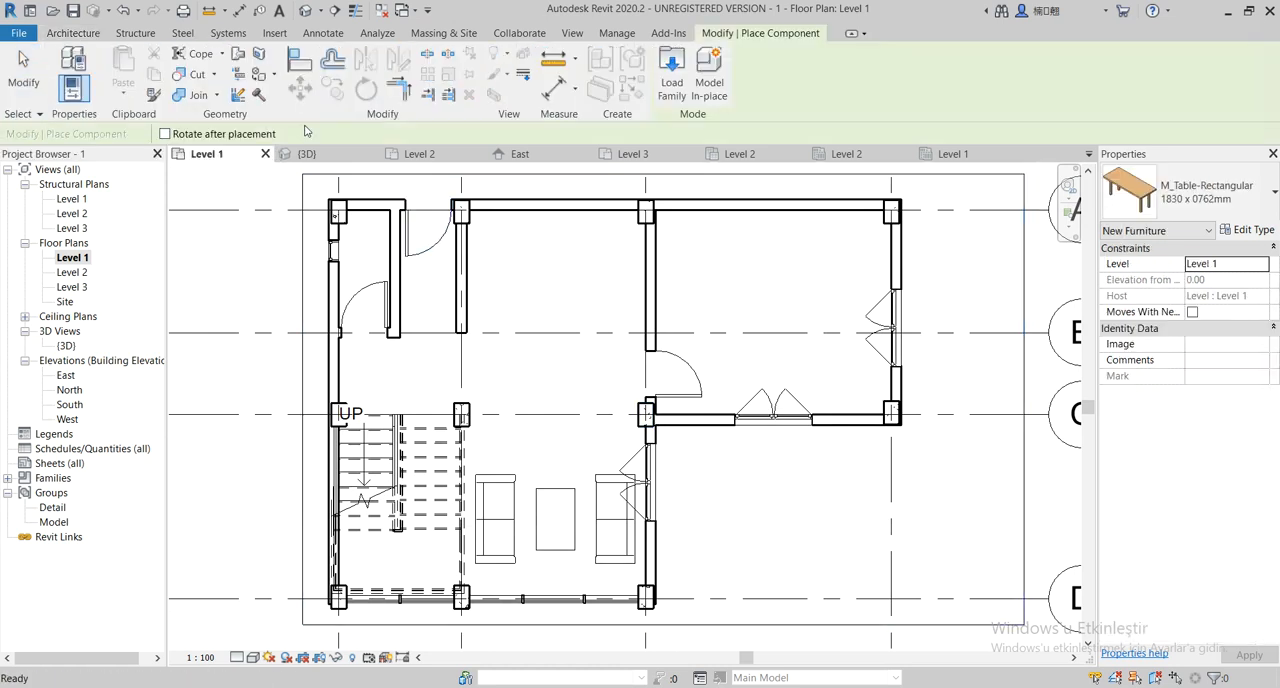
{"action": "left_click", "coordinate": [82, 277]}
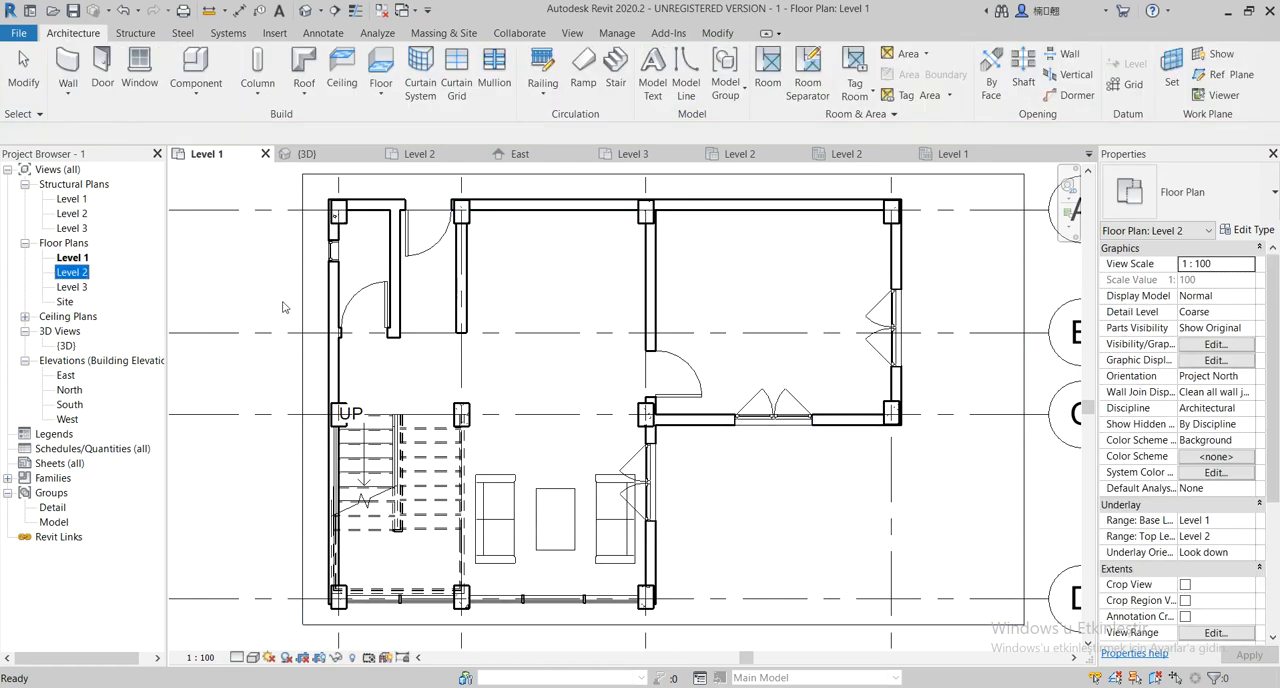
{"action": "double_click", "coordinate": [90, 275]}
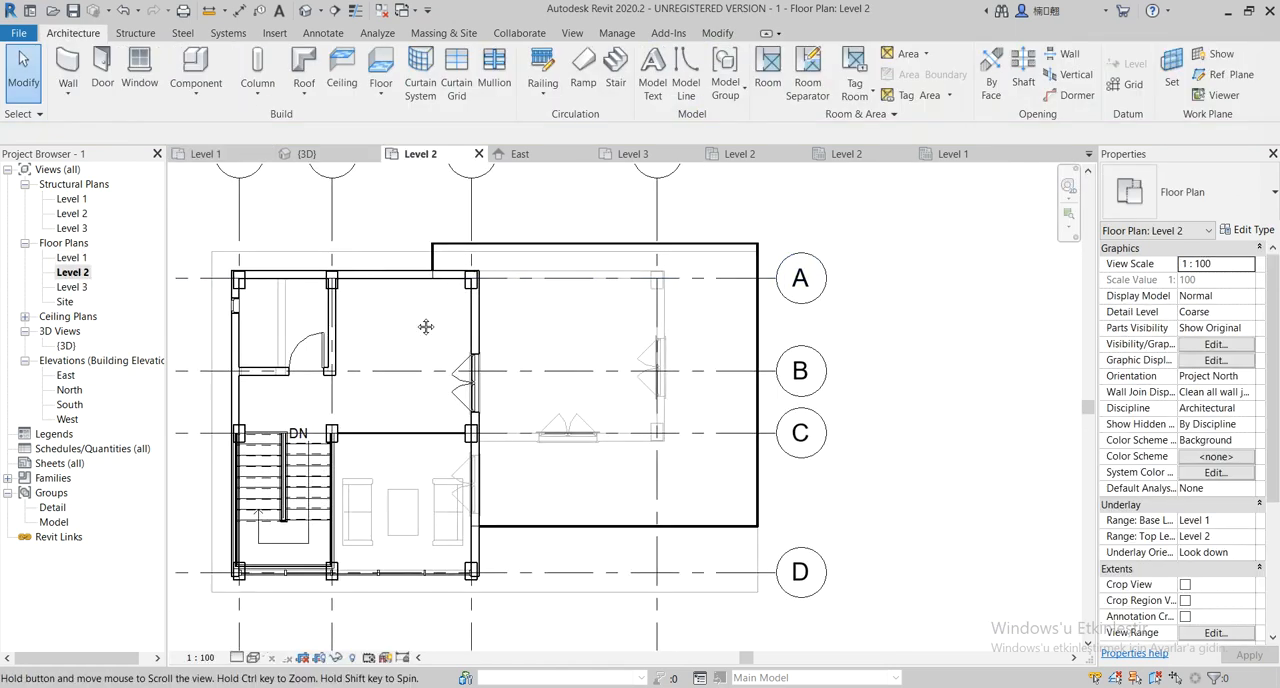
On Level 2, start placing a component, choose to load a family, and open the Furniture > Beds folder
{"action": "left_click", "coordinate": [195, 68]}
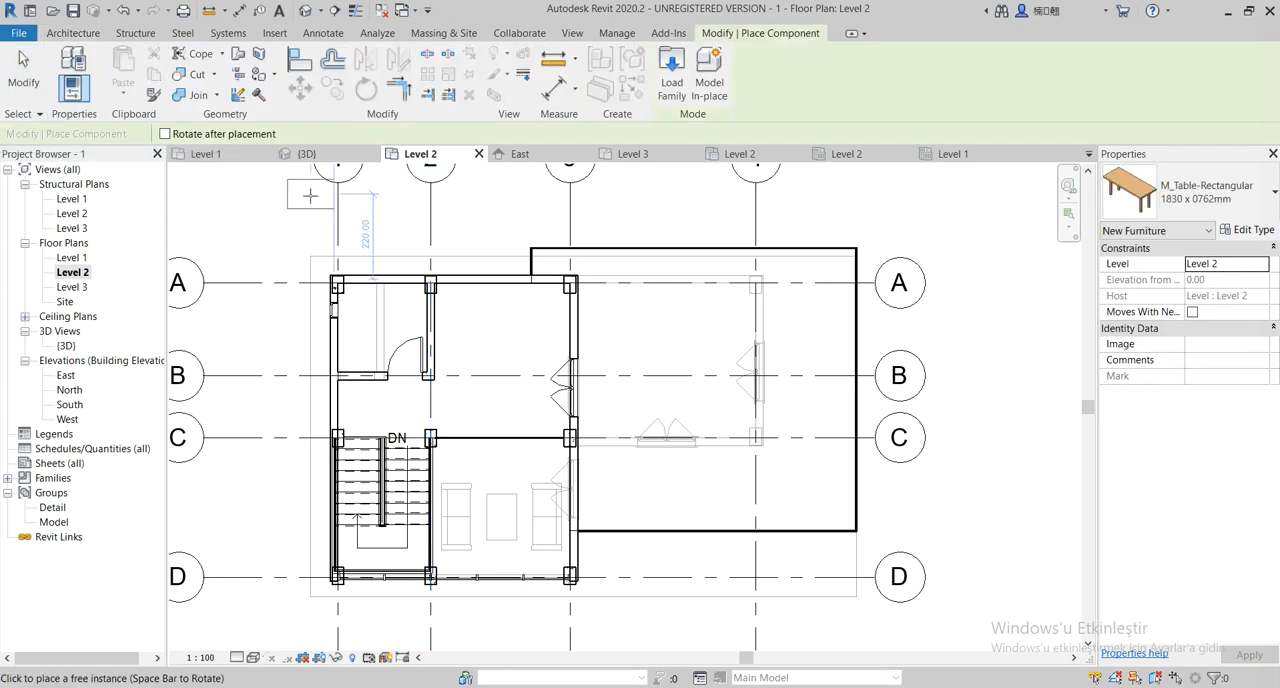
{"action": "left_click", "coordinate": [673, 73]}
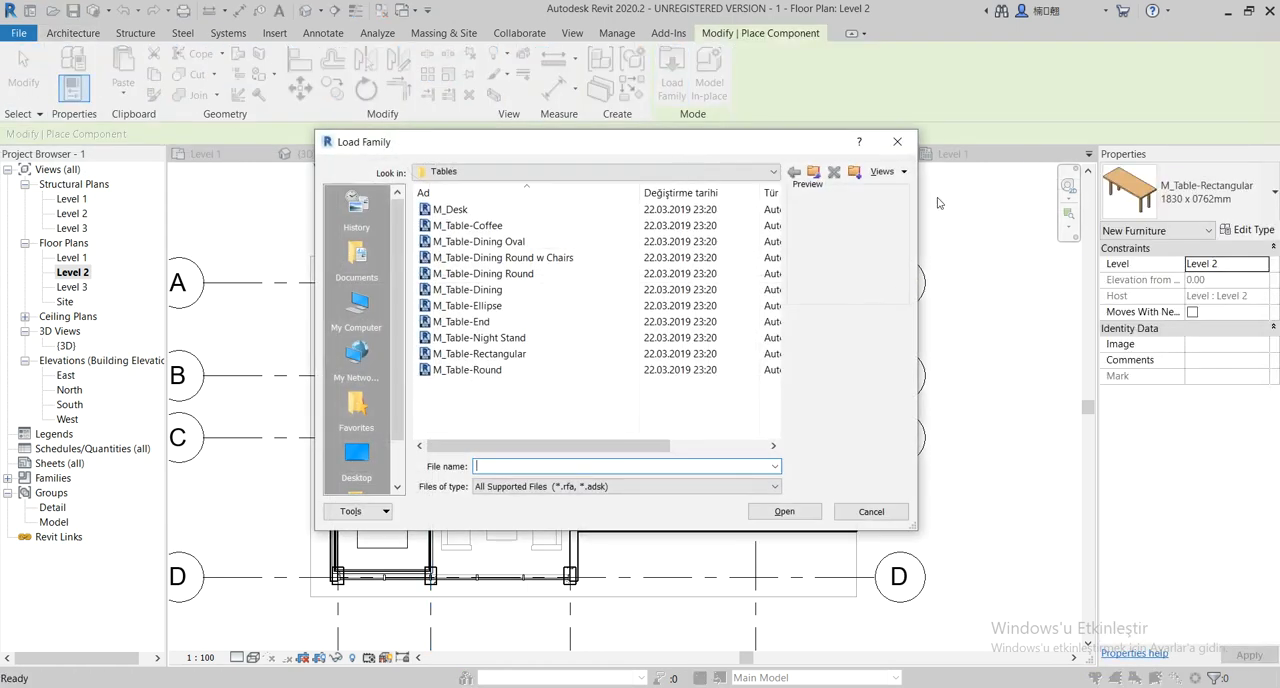
{"action": "left_click", "coordinate": [813, 172]}
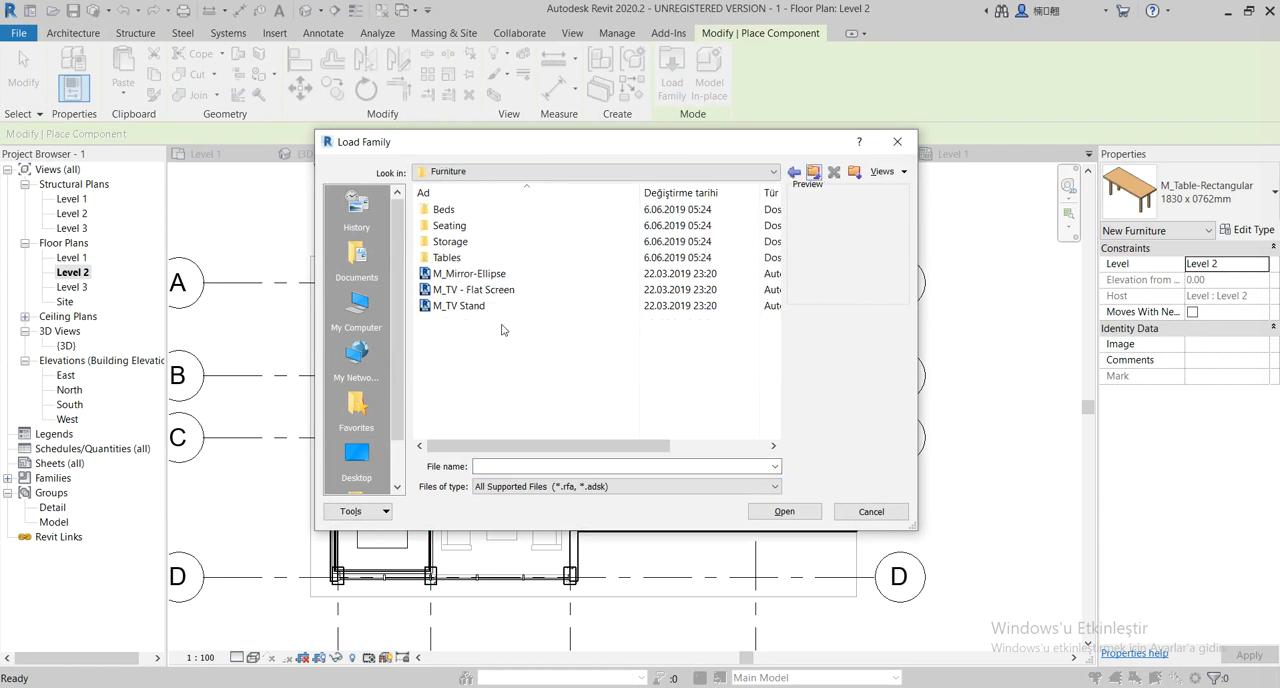
{"action": "double_click", "coordinate": [447, 210]}
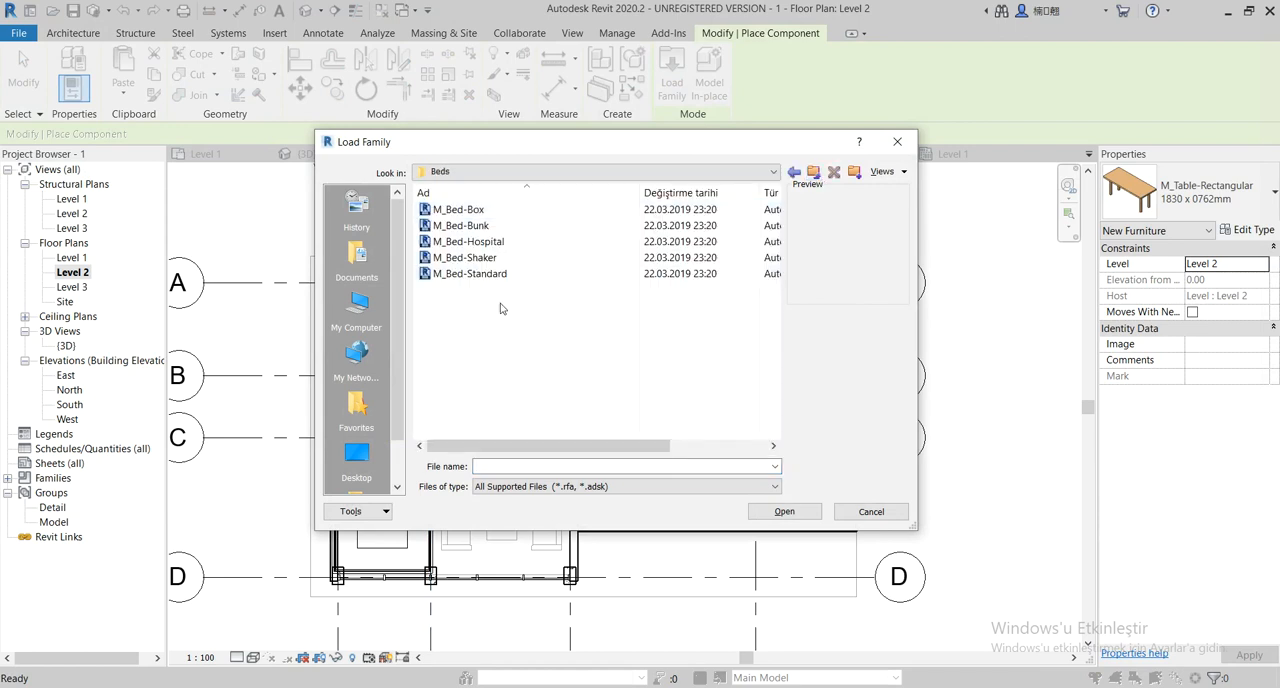
Preview the bed families in the Beds folder and load M_Bed-Box
{"action": "left_click", "coordinate": [470, 210]}
{"action": "left_click", "coordinate": [470, 226]}
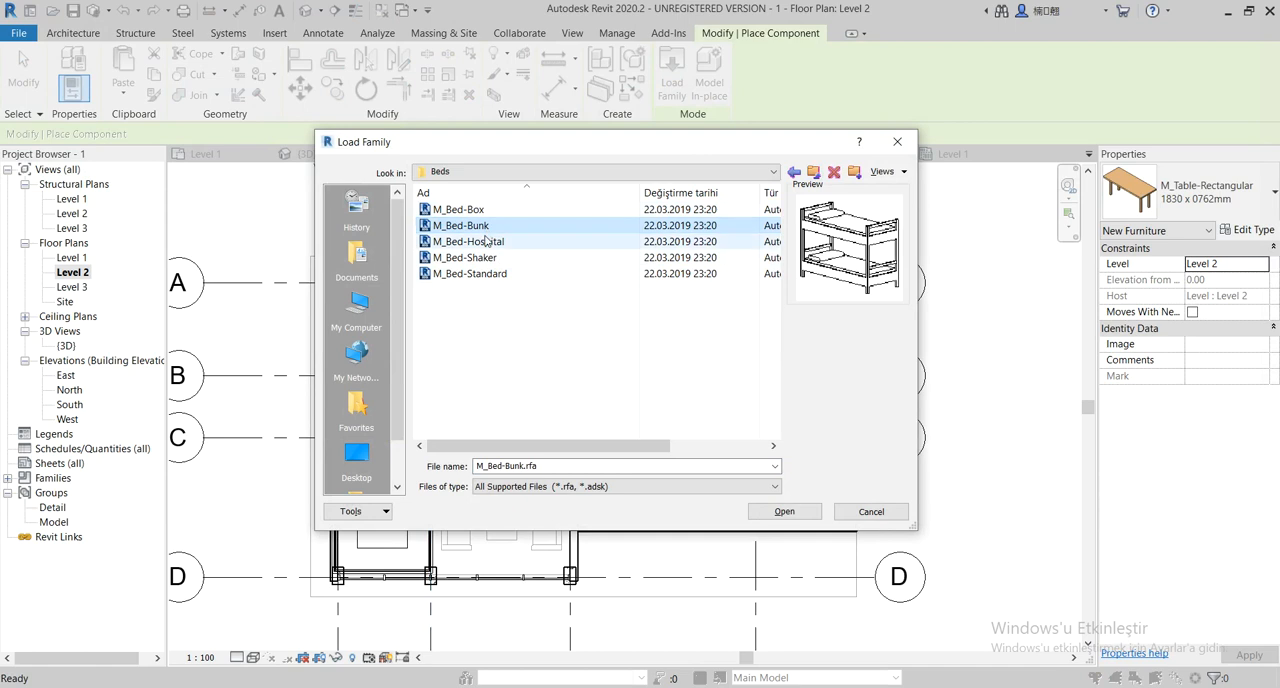
{"action": "left_click", "coordinate": [486, 241]}
{"action": "left_click", "coordinate": [486, 257]}
{"action": "left_click", "coordinate": [486, 275]}
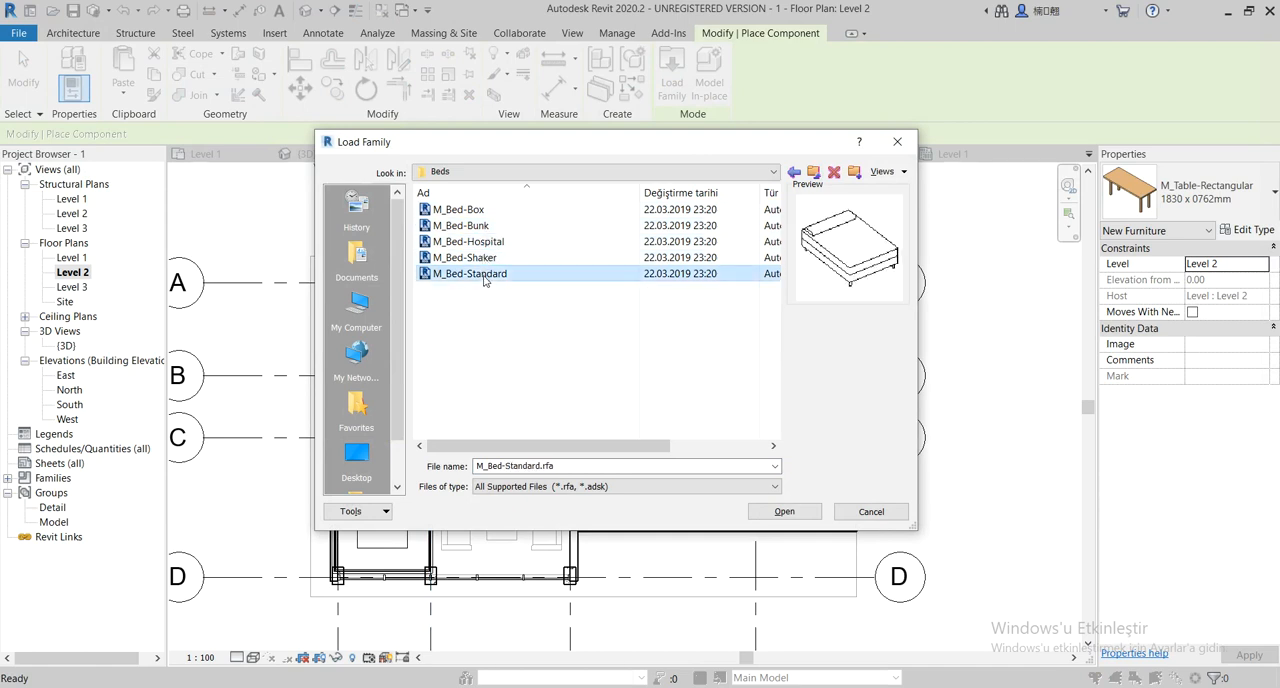
{"action": "left_click", "coordinate": [485, 210]}
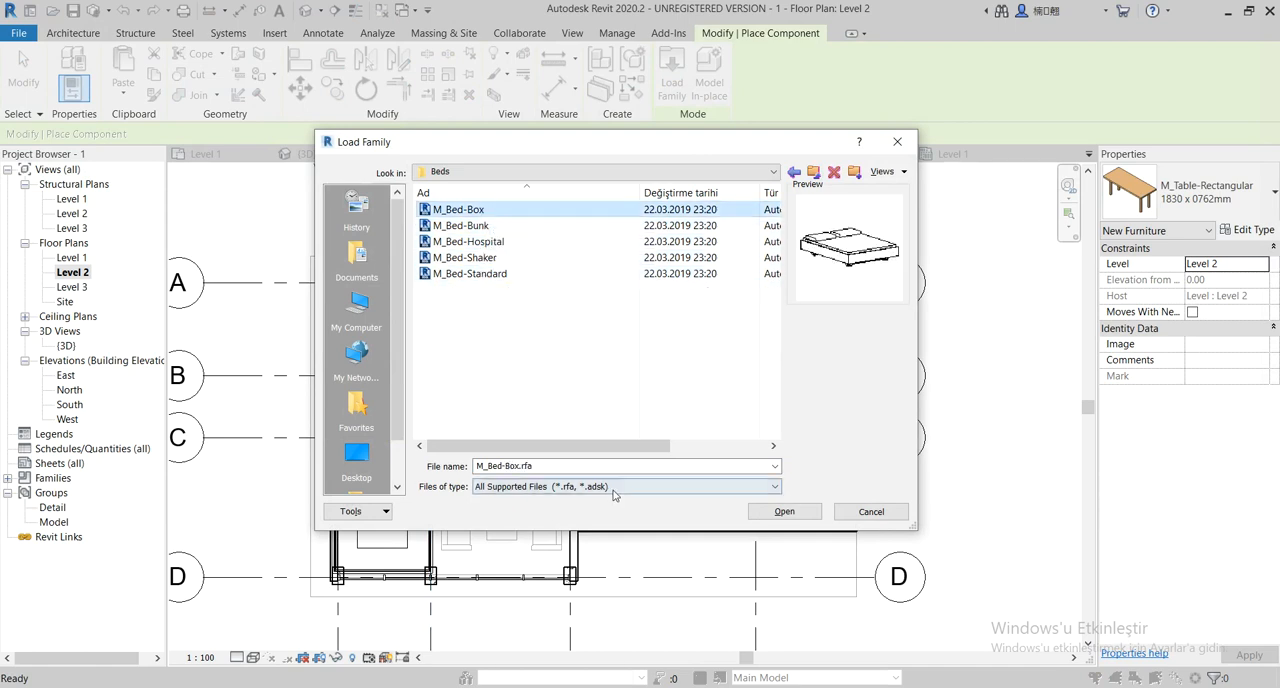
{"action": "left_click", "coordinate": [785, 512]}
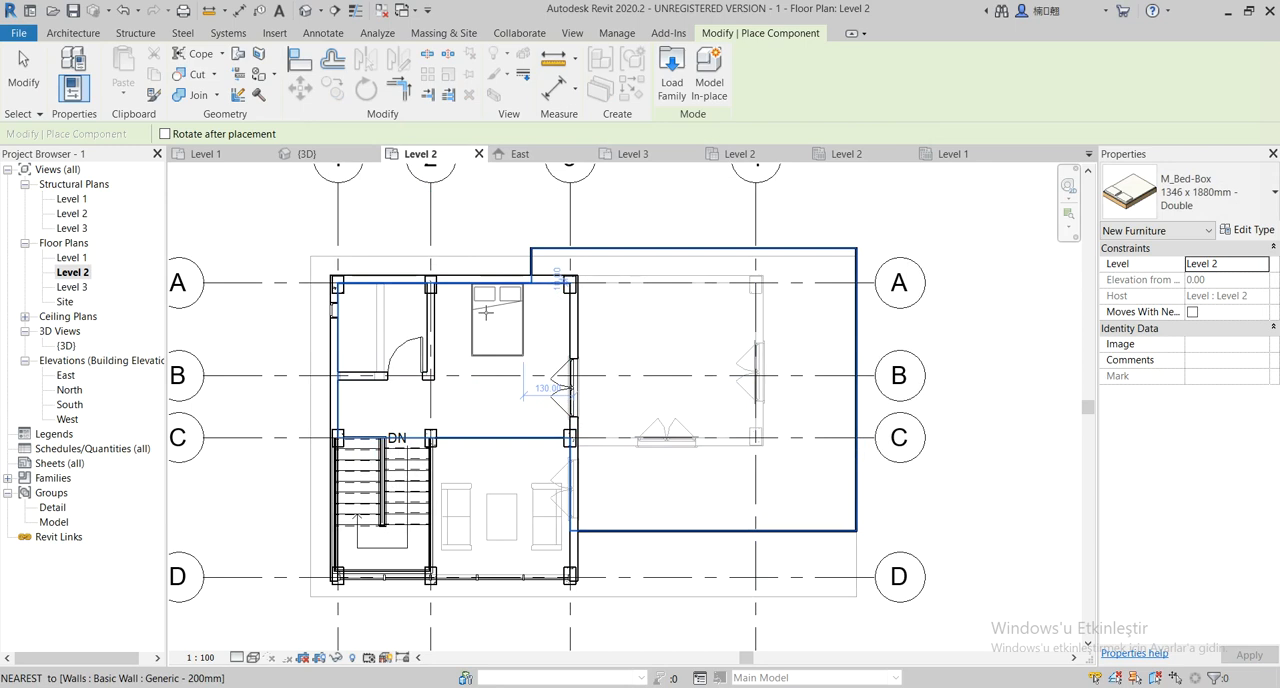
Place one 1346 x 1880mm double bed on Level 2 with its headboard against the grid A wall, and end placement
{"action": "left_click", "coordinate": [490, 313]}
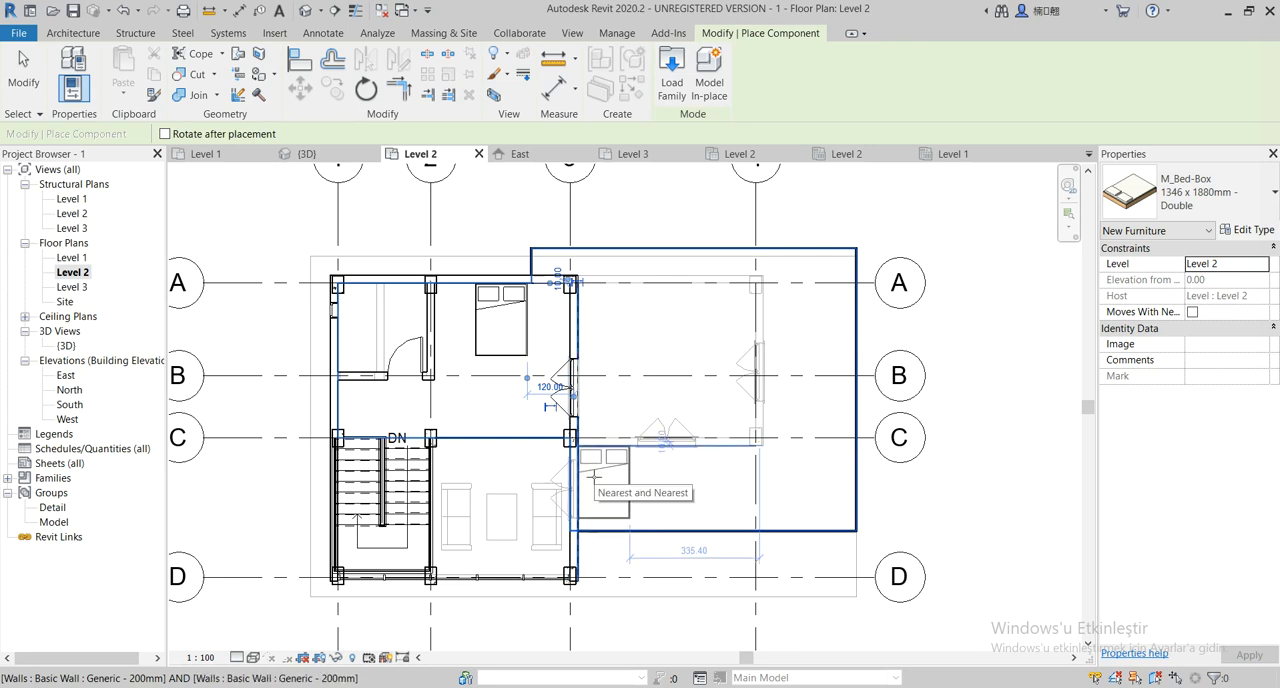
{"action": "middle_click_drag", "start_coordinate": [528, 454], "coordinate": [586, 449]}
{"action": "key", "text": "Escape"}
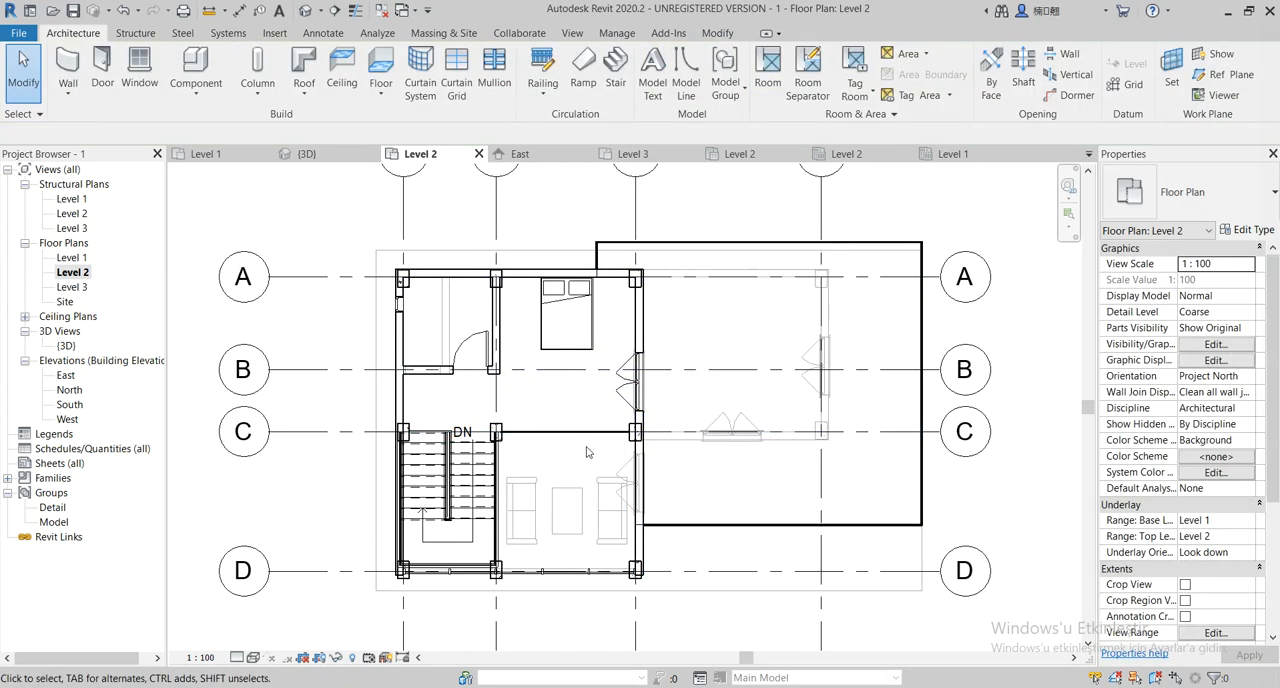
Open the Level 1 floor plan and bring the rooms into view
{"action": "double_click", "coordinate": [72, 258]}
{"action": "middle_click_drag", "start_coordinate": [546, 449], "coordinate": [558, 474]}
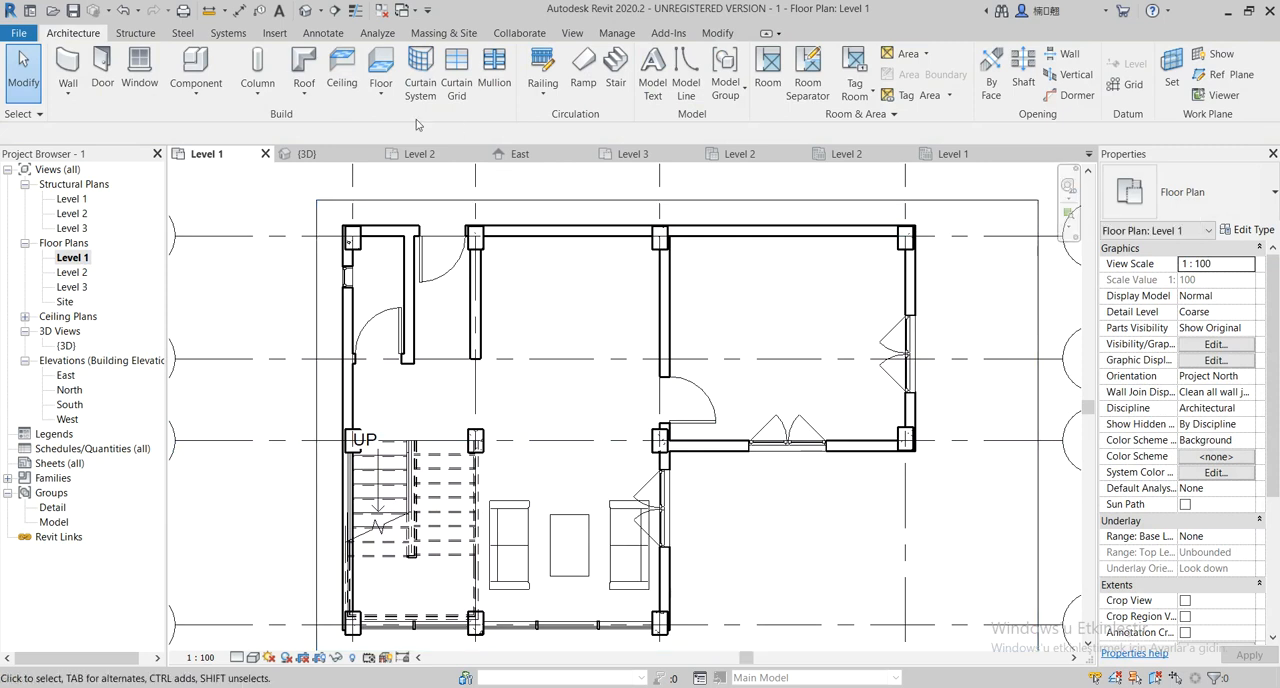
{"action": "left_click", "coordinate": [203, 68]}
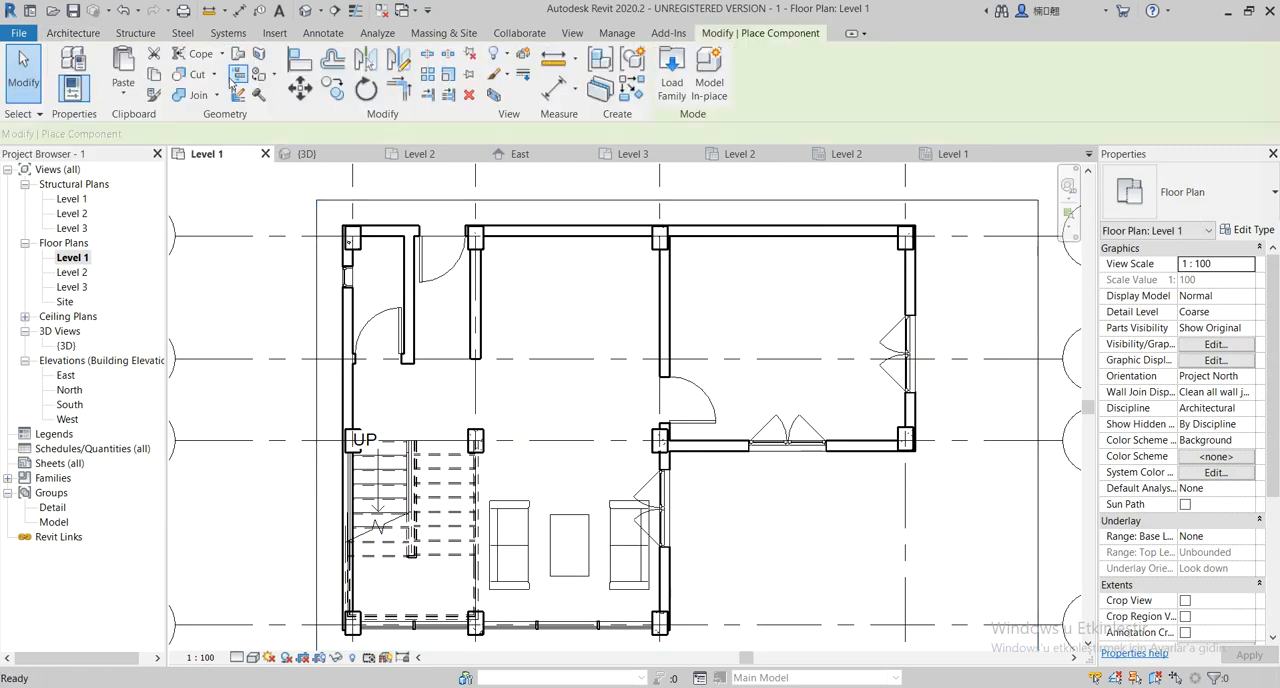
{"action": "key", "text": "Escape"}
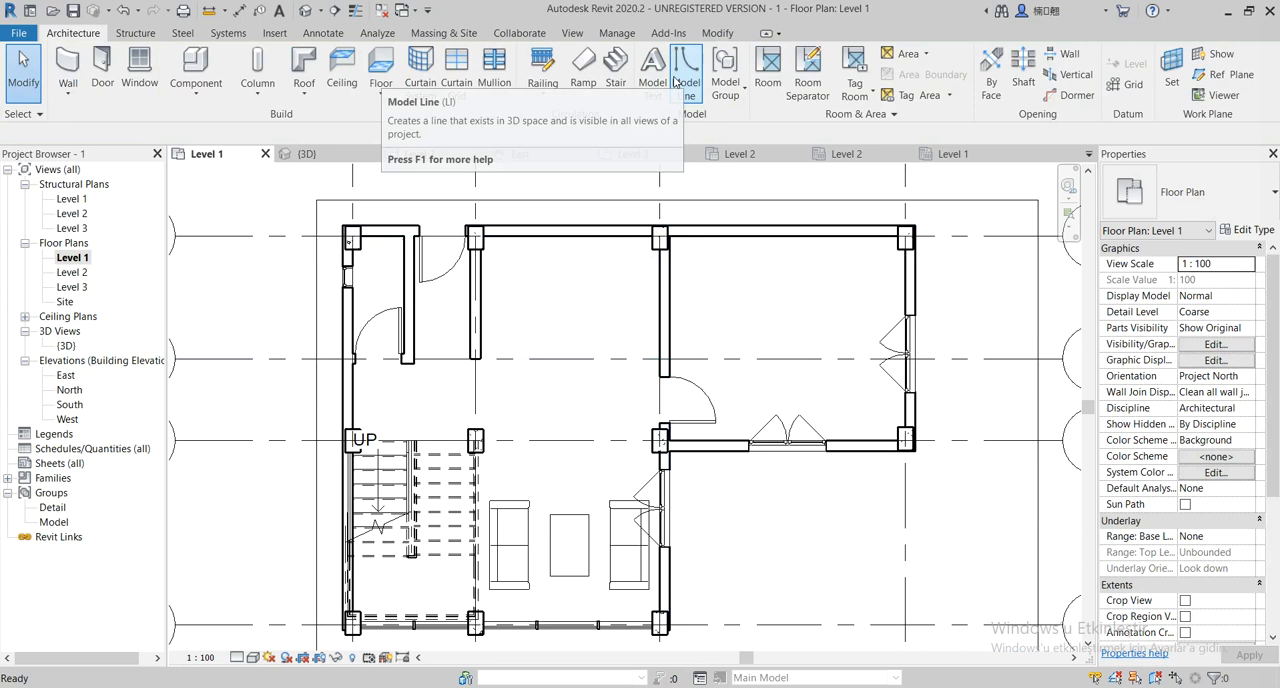
Load the AGRV_FURN_DiningTableRec8B_8B_21089 family from the Yeni klasör folder on the desktop for component placement
{"action": "left_click", "coordinate": [196, 64]}
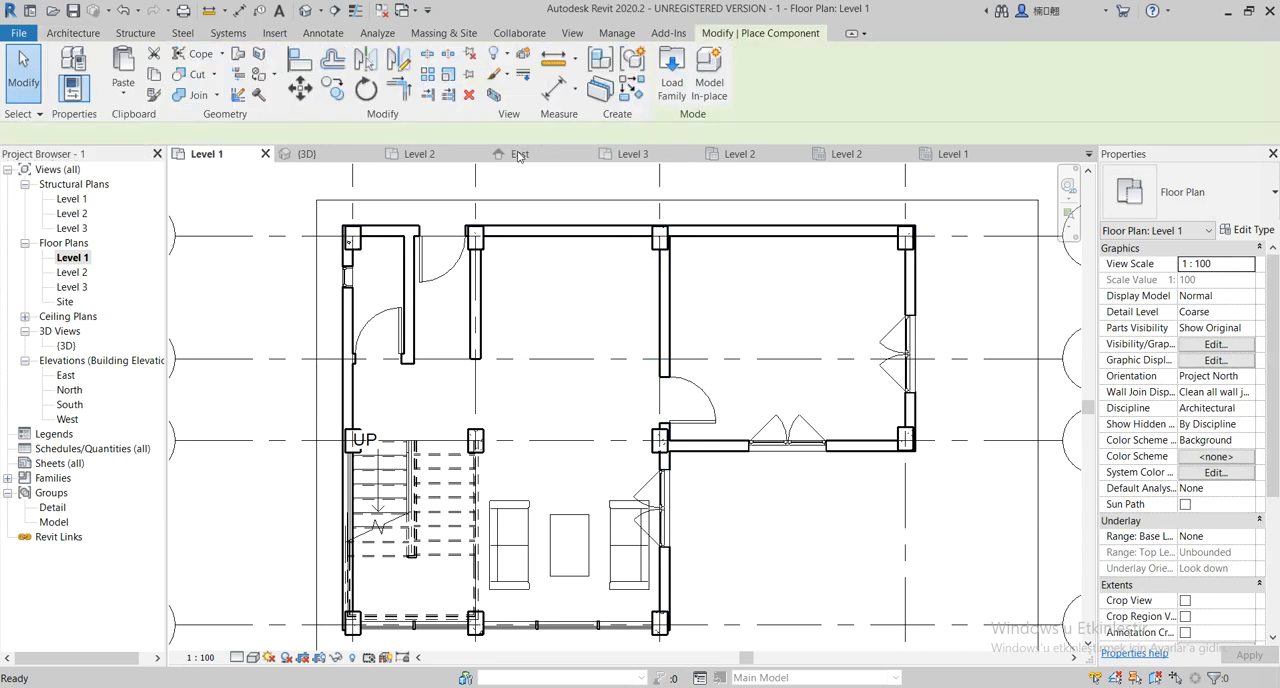
{"action": "left_click", "coordinate": [670, 68]}
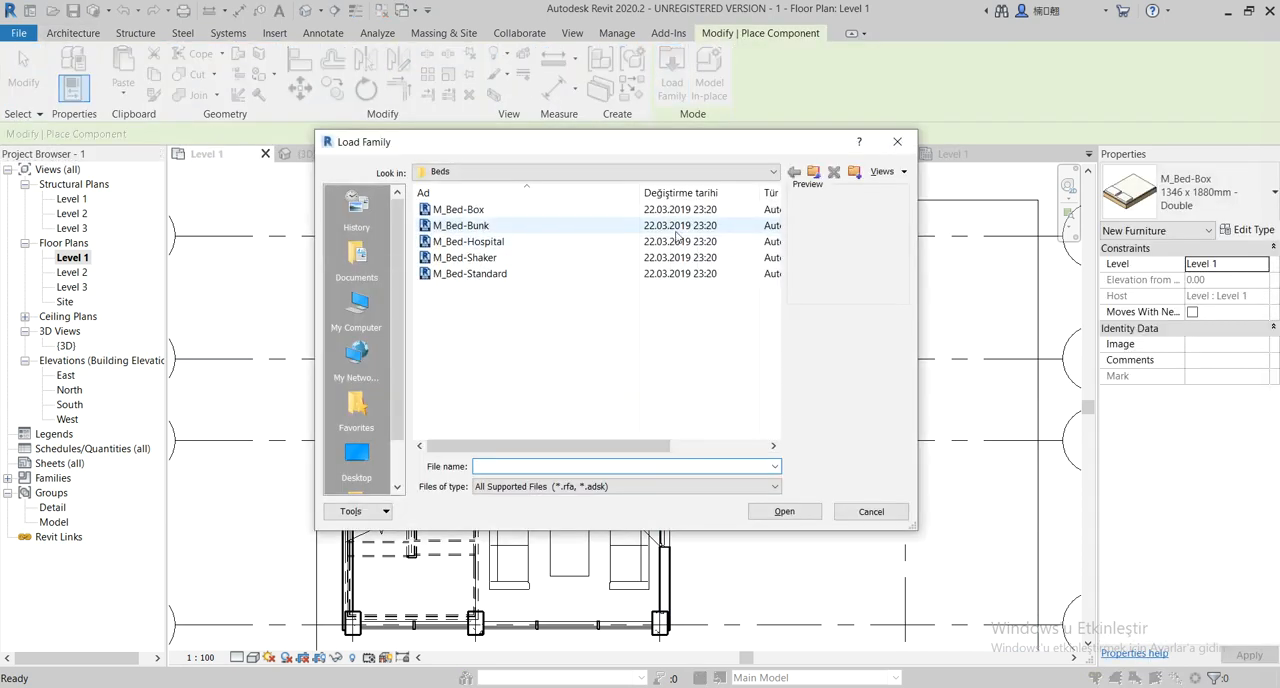
{"action": "left_click", "coordinate": [354, 450]}
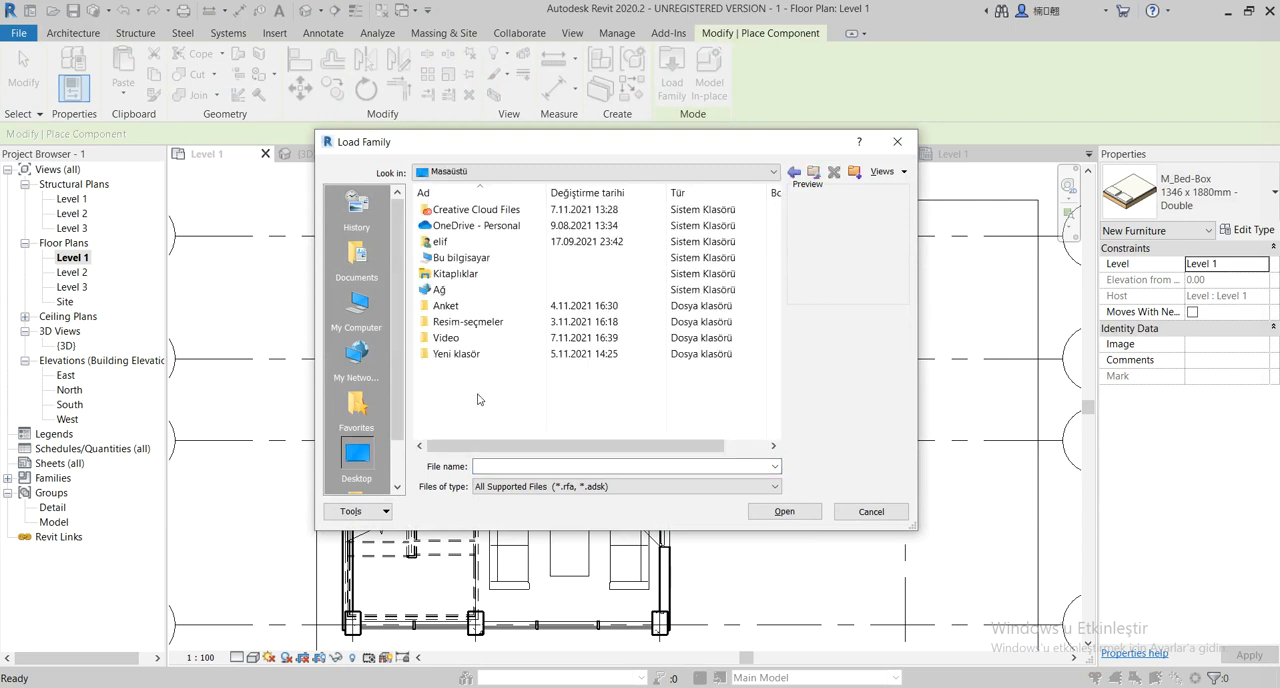
{"action": "double_click", "coordinate": [475, 360]}
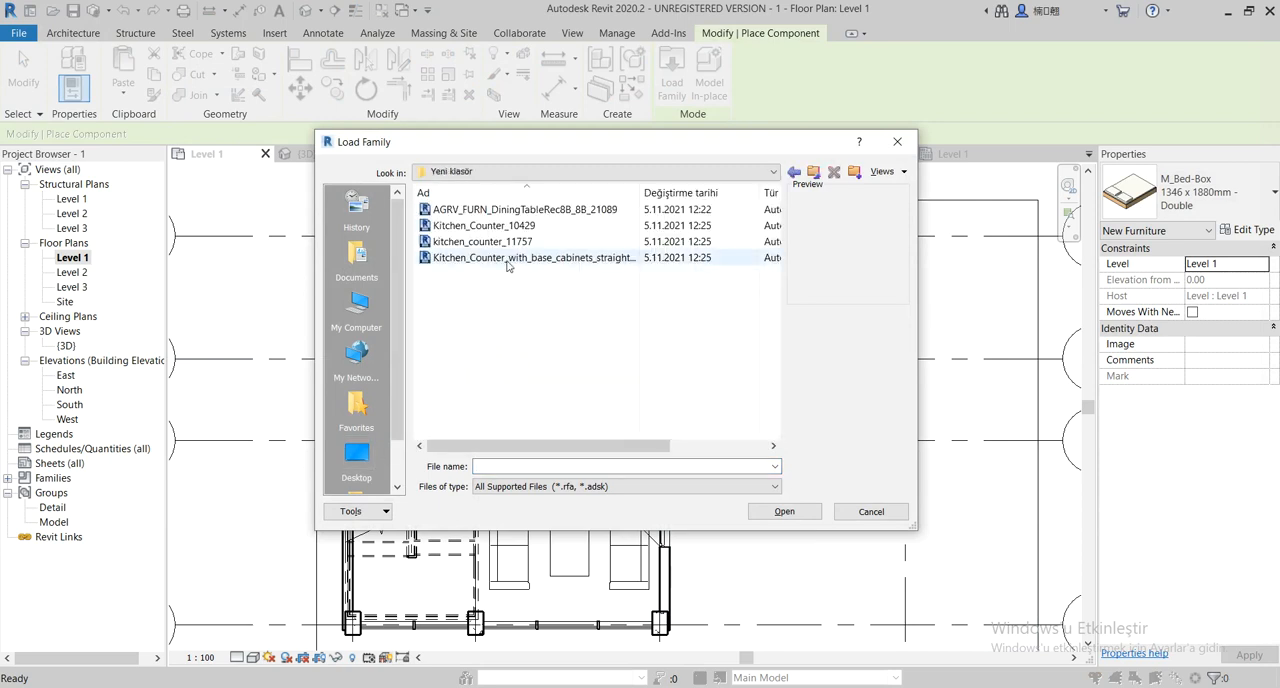
{"action": "left_click", "coordinate": [520, 210]}
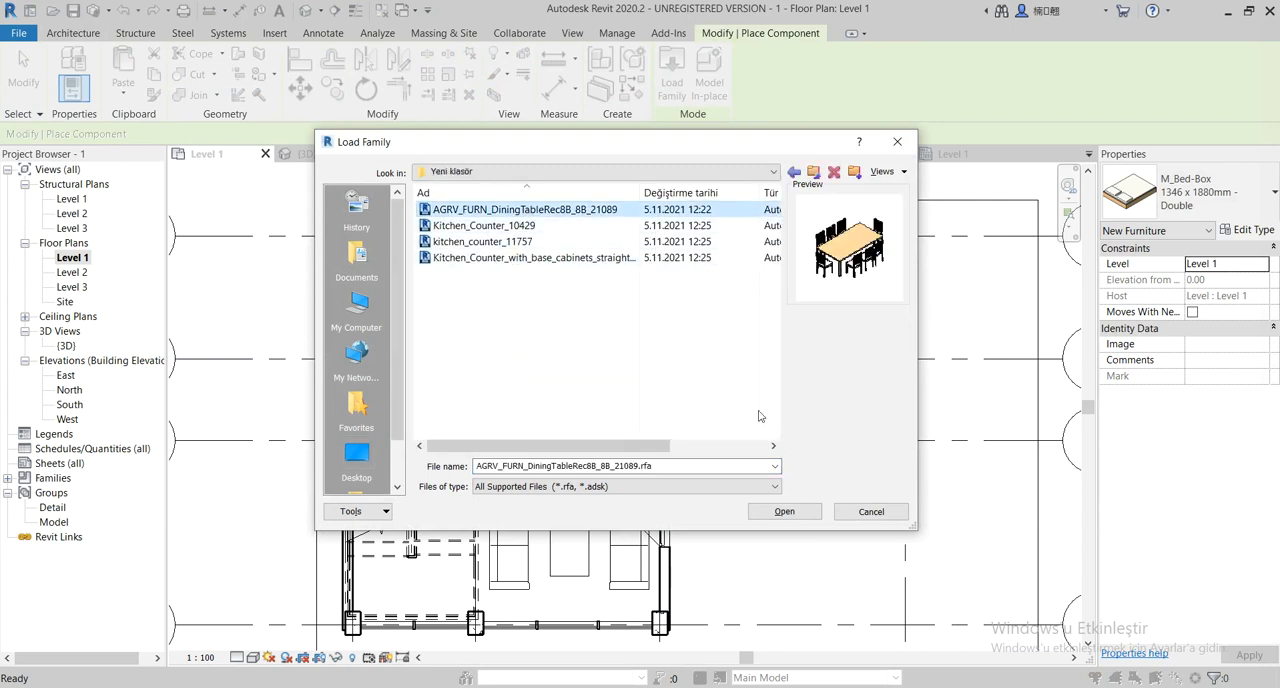
{"action": "left_click", "coordinate": [786, 511]}
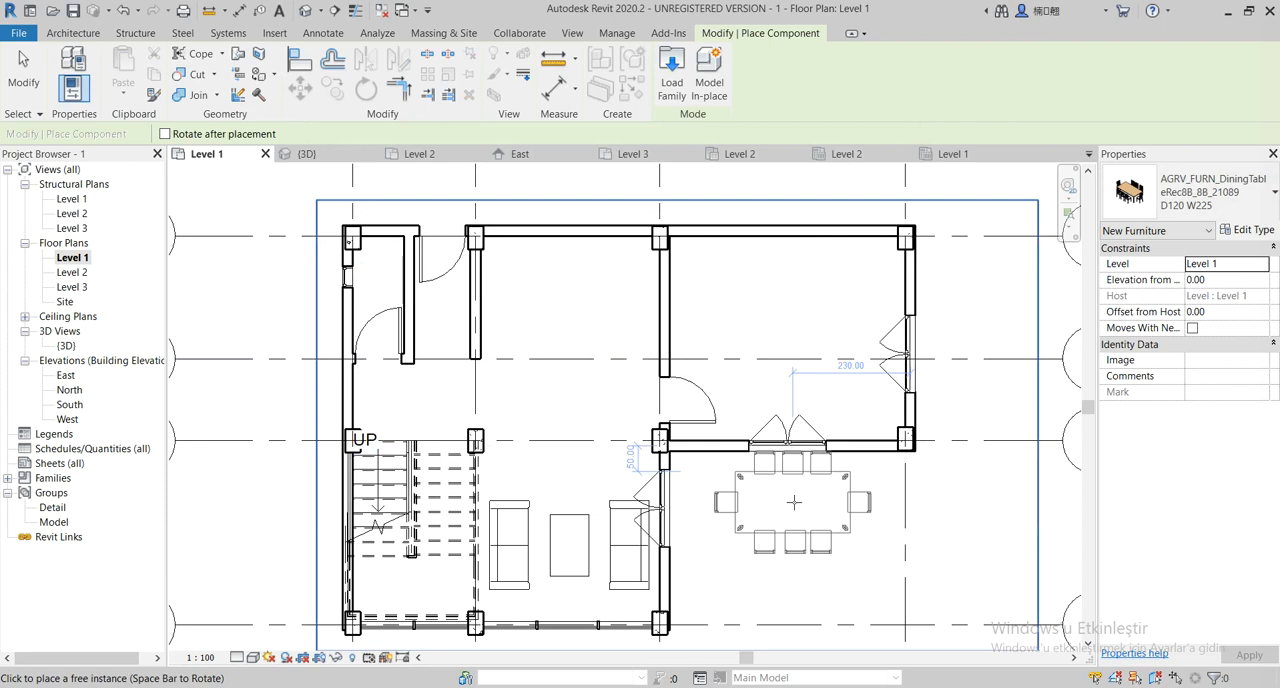
Place one eight-seat dining table in the Level 1 area between grids A and B, above the sofas, and end placement
{"action": "left_click", "coordinate": [574, 304]}
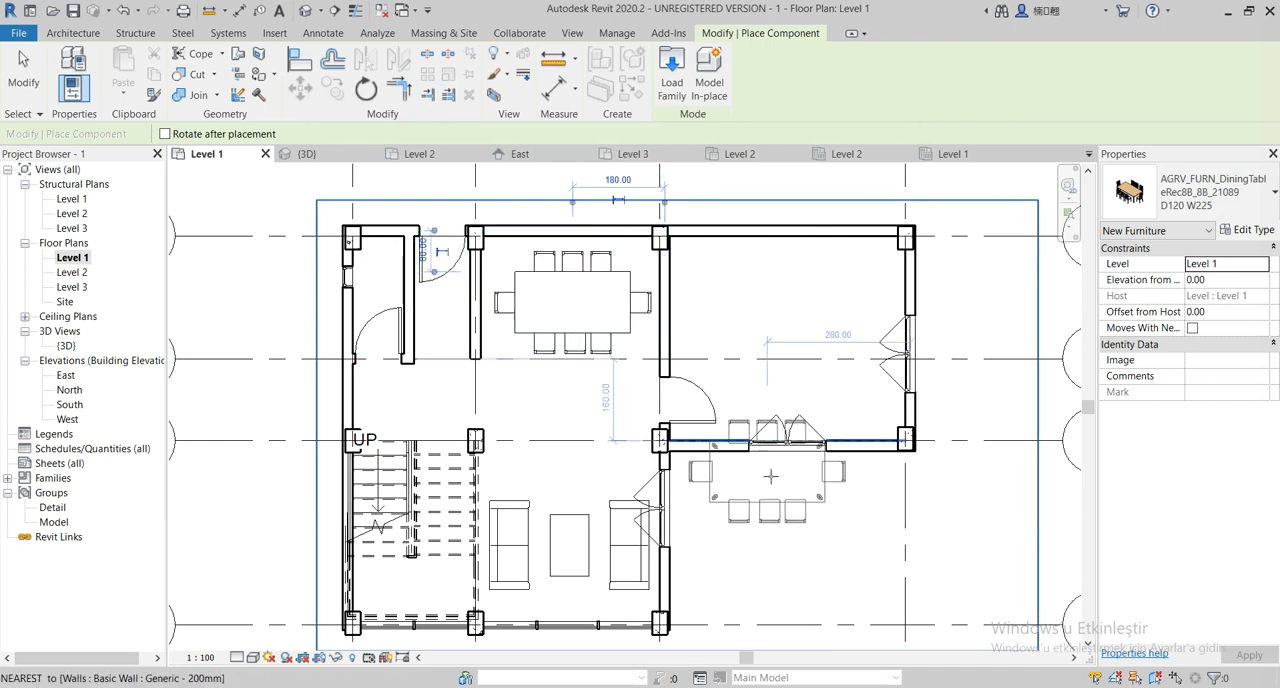
{"action": "middle_click_drag", "start_coordinate": [778, 488], "coordinate": [744, 486]}
{"action": "scroll", "coordinate": [744, 486], "scroll_direction": "down", "scroll_amount": 2}
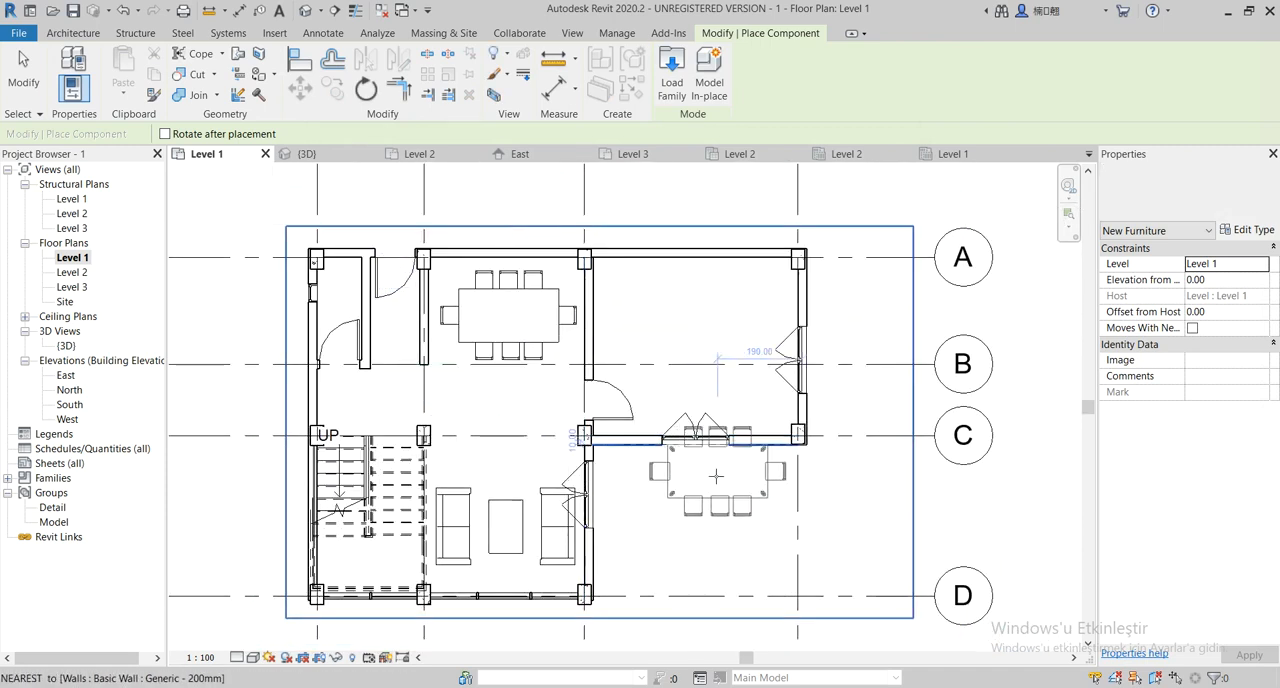
{"action": "key", "text": "Escape"}
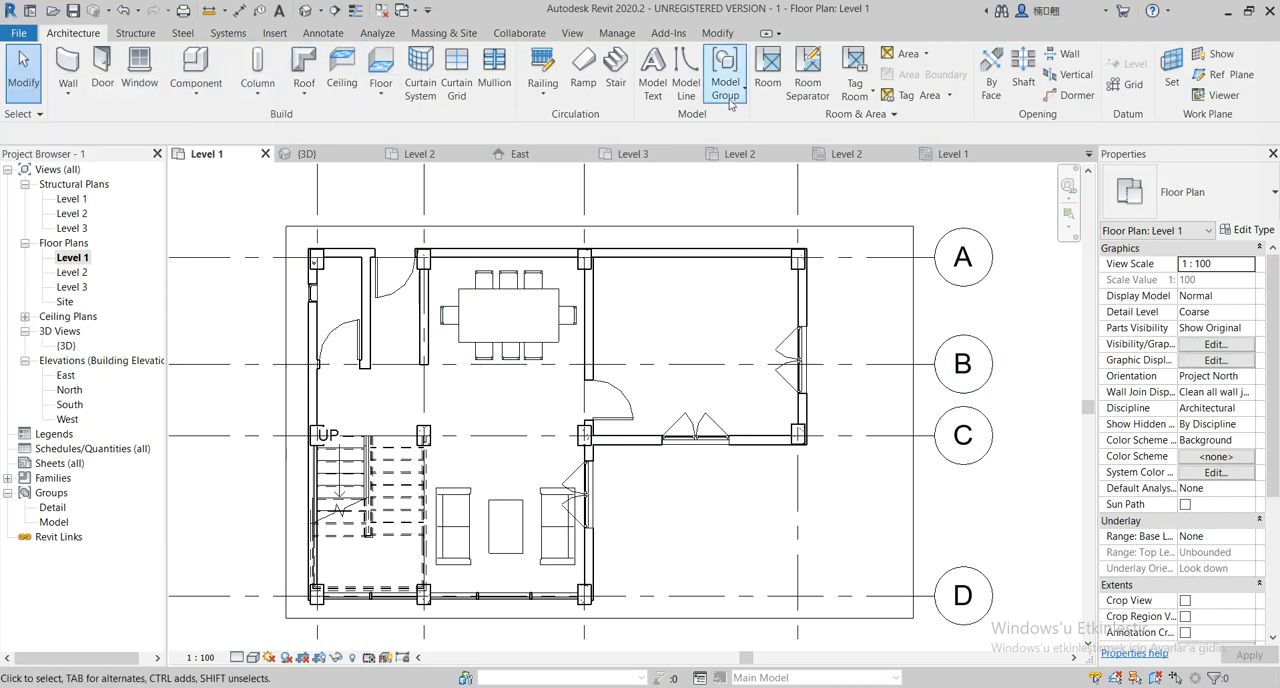
Preview the kitchen counter families in the Yeni klasör folder and load Kitchen_Counter_10429 for placement
{"action": "left_click", "coordinate": [196, 66]}
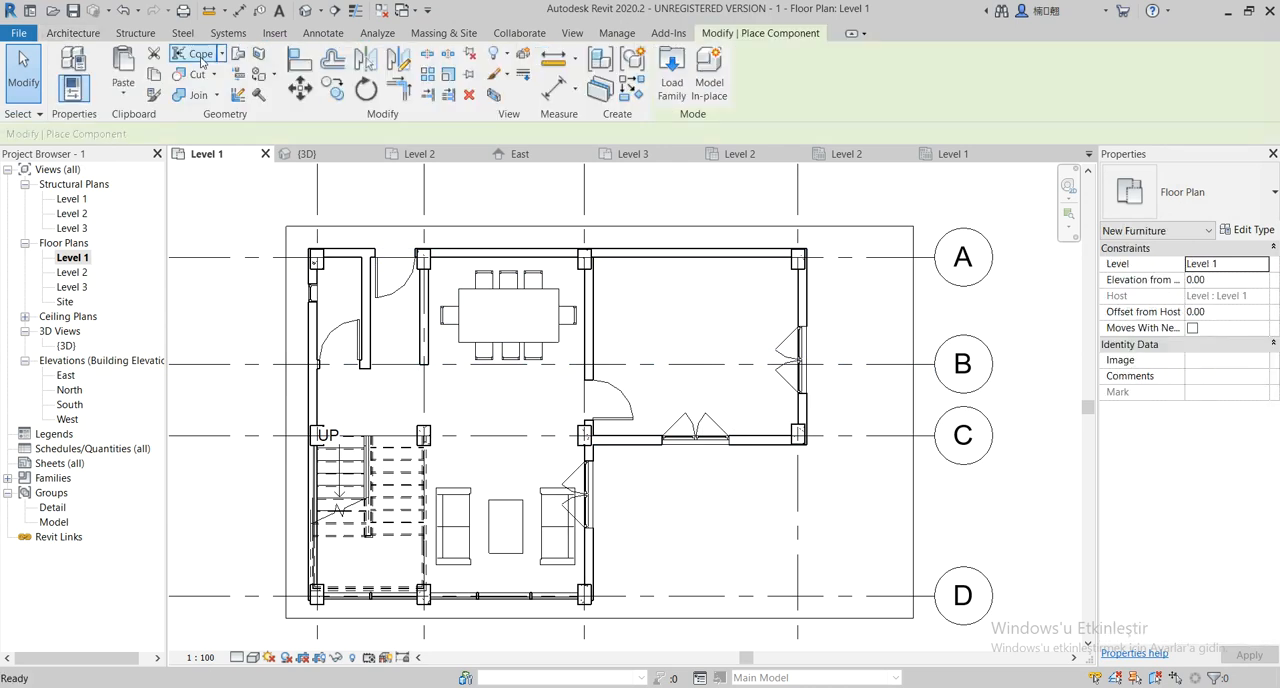
{"action": "left_click", "coordinate": [672, 86]}
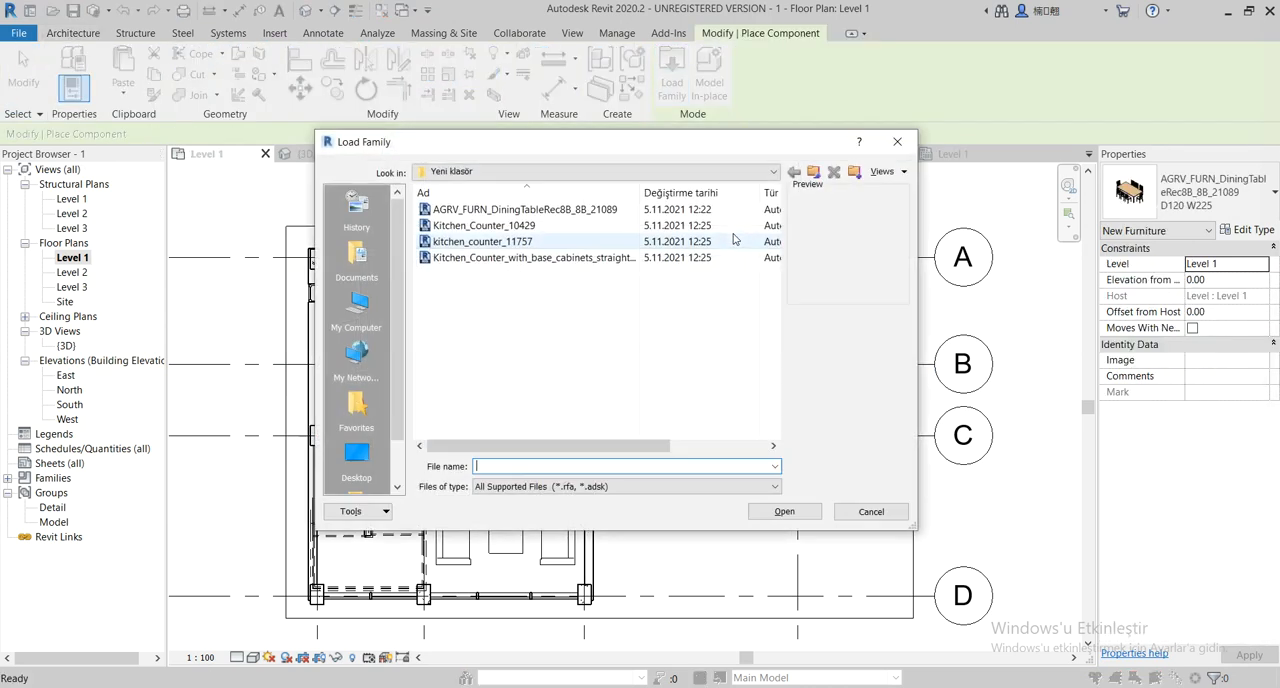
{"action": "left_click", "coordinate": [574, 226]}
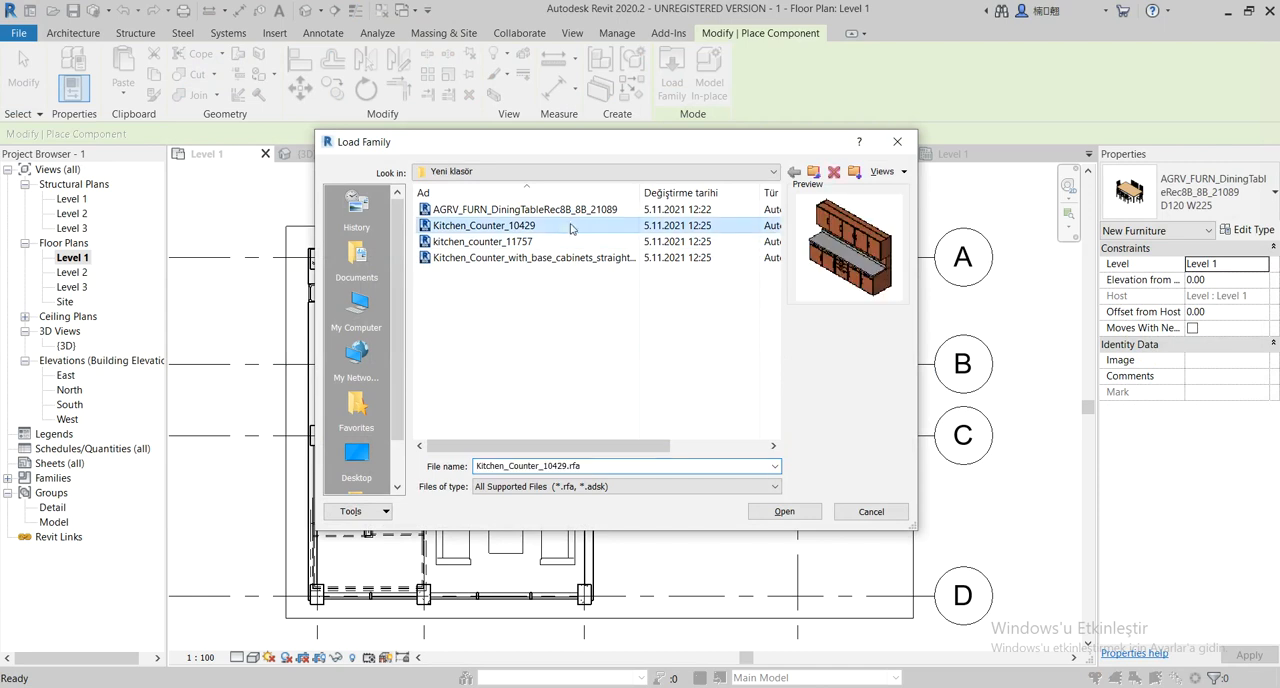
{"action": "left_click", "coordinate": [557, 242]}
{"action": "left_click", "coordinate": [560, 258]}
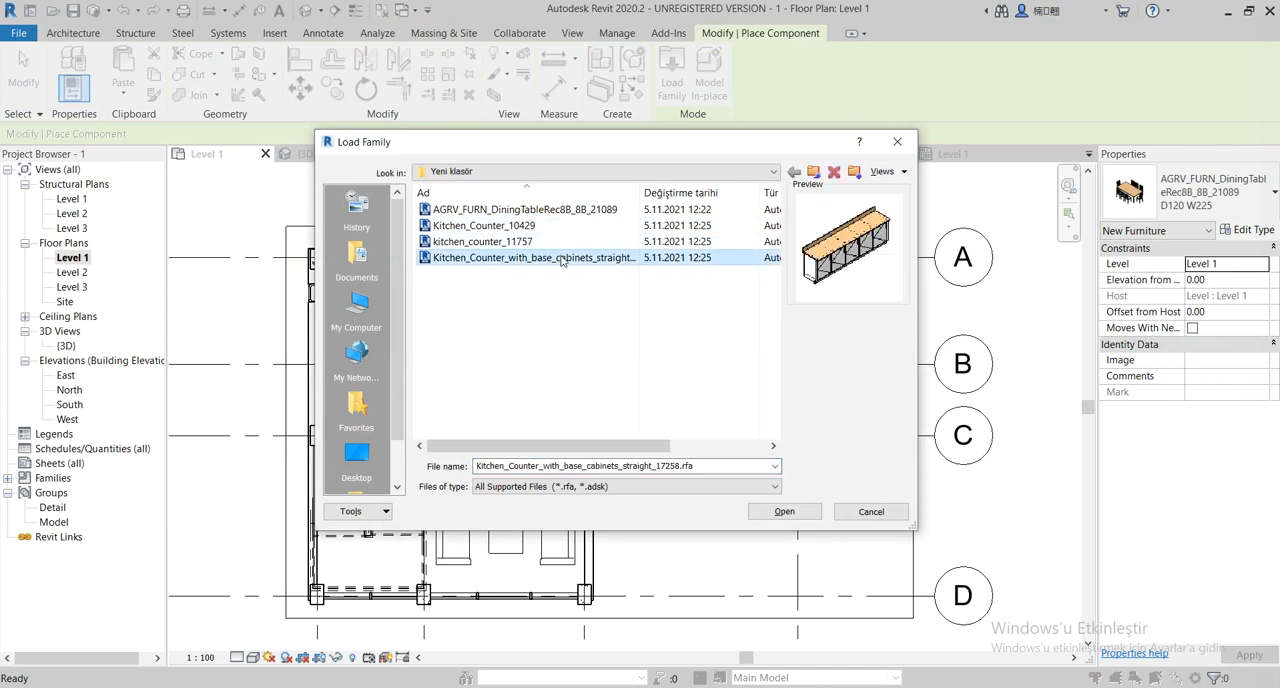
{"action": "left_click", "coordinate": [520, 226]}
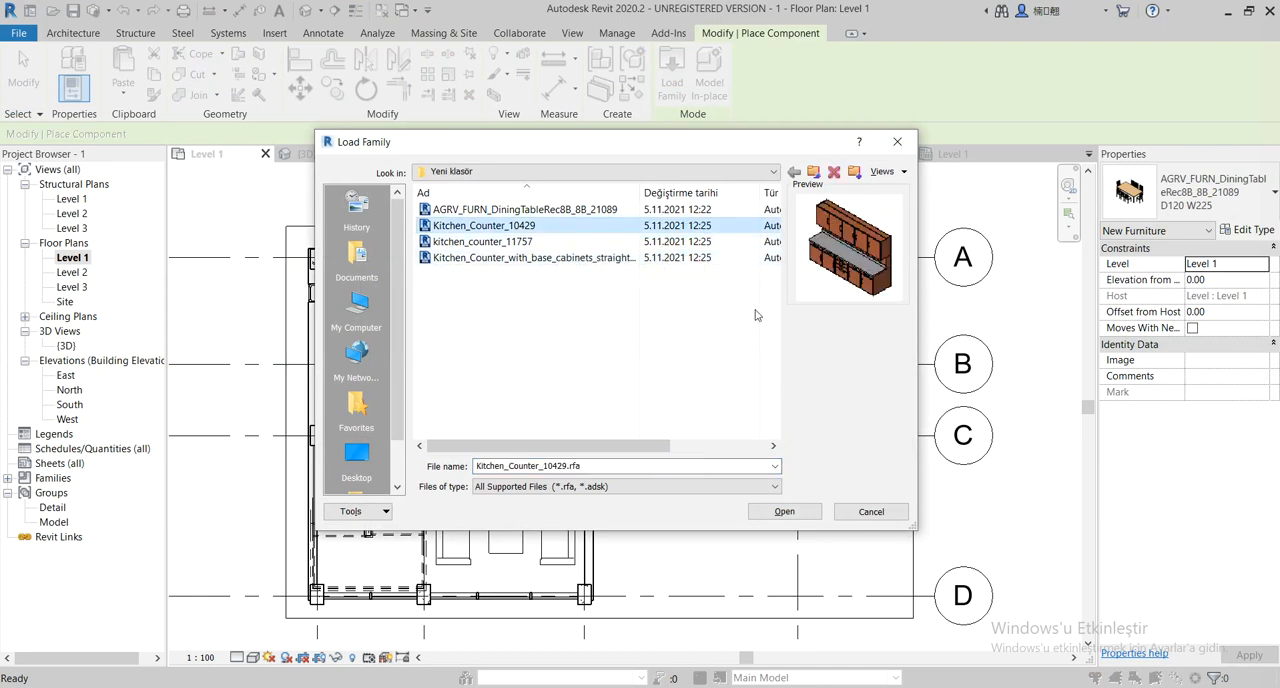
{"action": "left_click", "coordinate": [790, 512]}
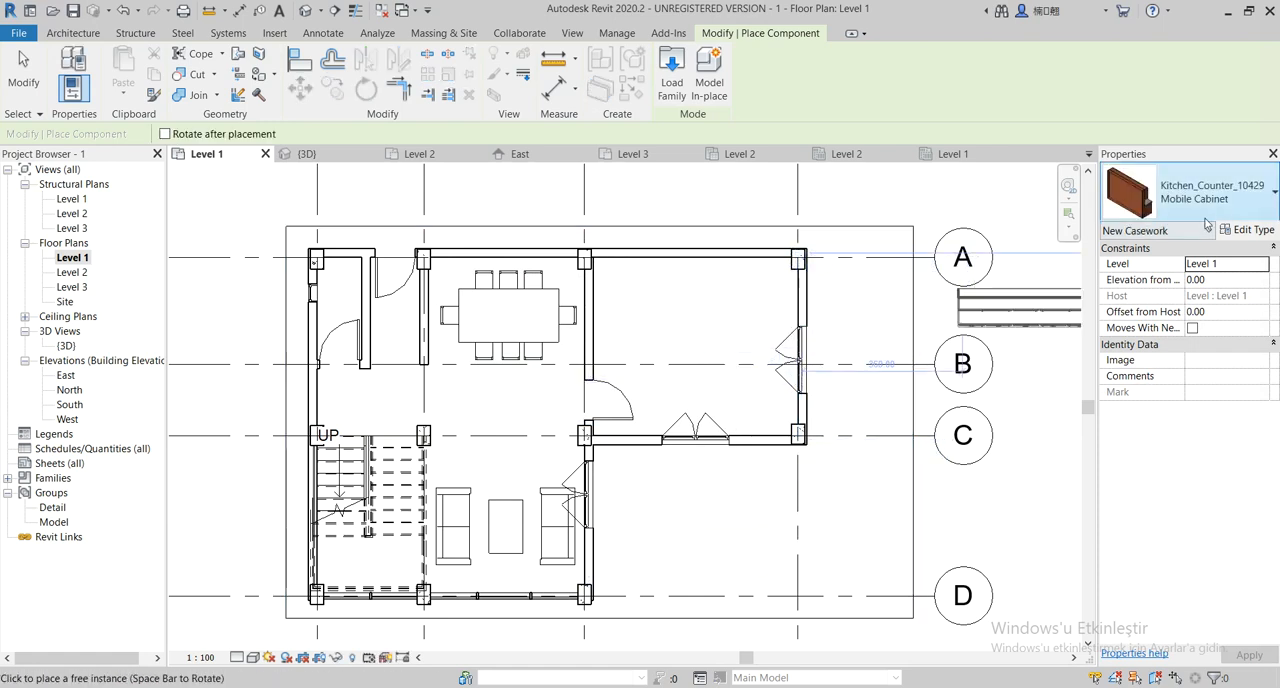
Set the Width type parameter of the Kitchen_Counter_10429 Mobile Cabinet type to 150.00
{"action": "left_click", "coordinate": [1271, 211]}
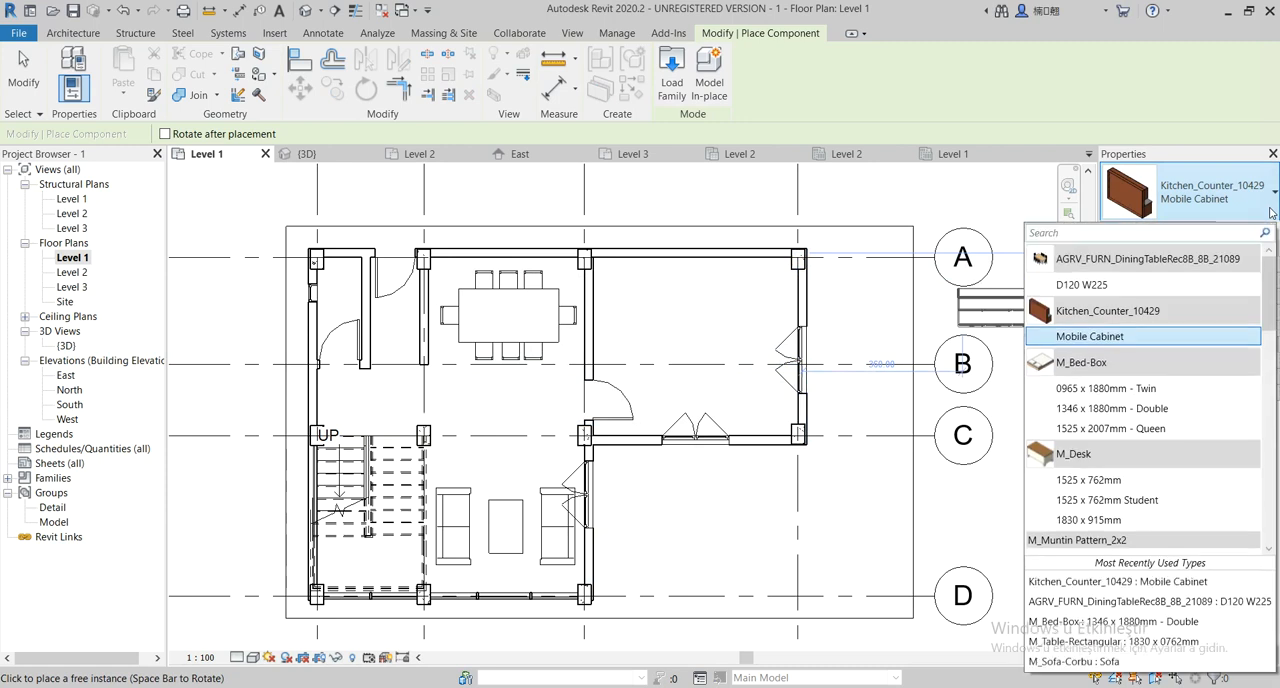
{"action": "left_click", "coordinate": [1271, 213]}
{"action": "left_click", "coordinate": [1260, 233]}
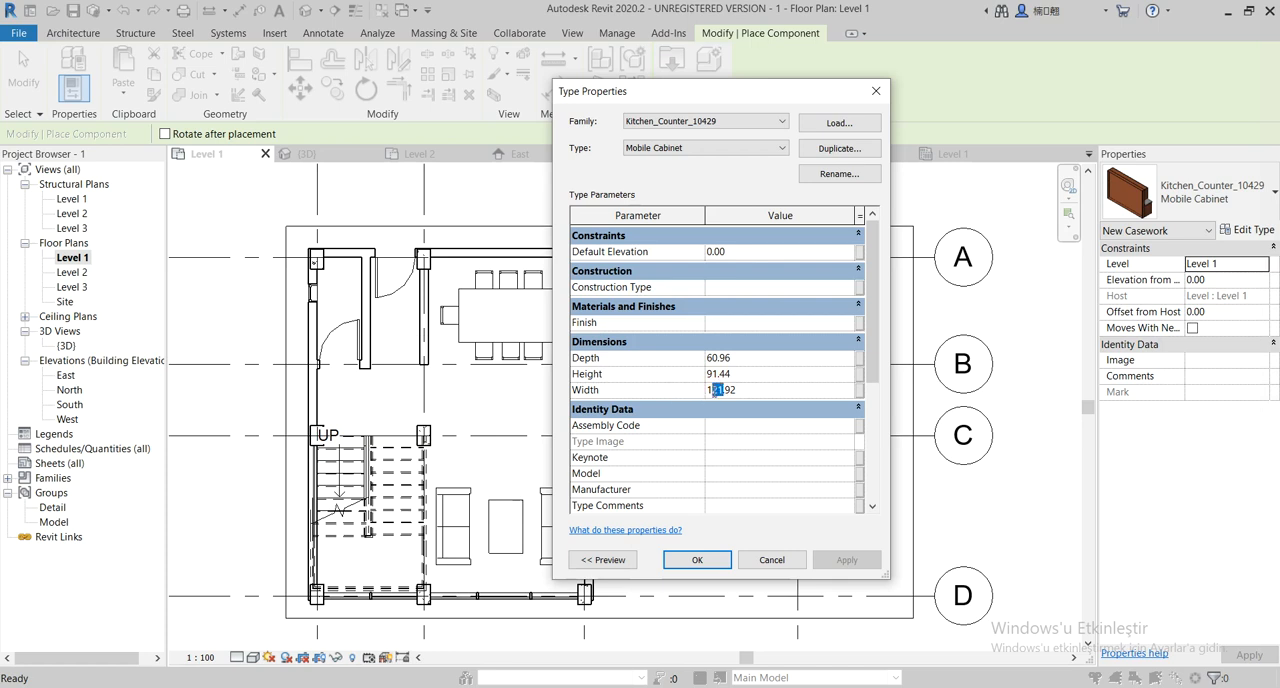
{"action": "left_click", "coordinate": [716, 390]}
{"action": "type", "text": "0"}
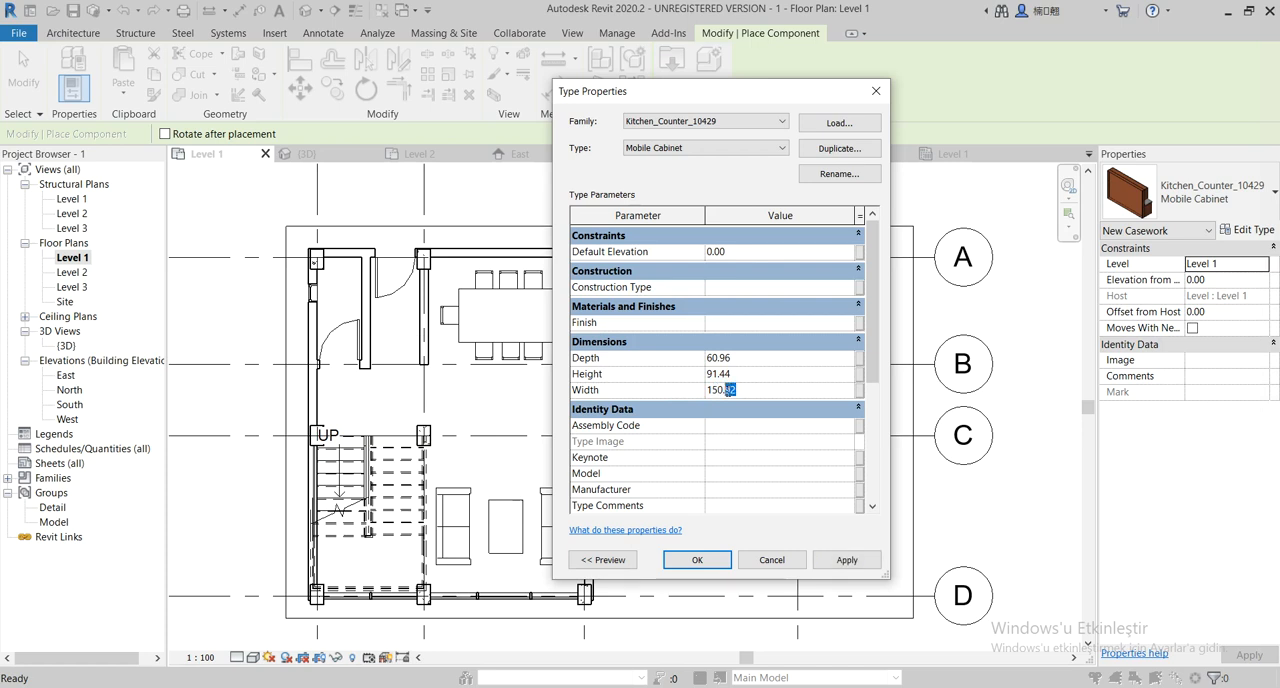
{"action": "scroll", "coordinate": [742, 414], "scroll_direction": "down", "scroll_amount": 5}
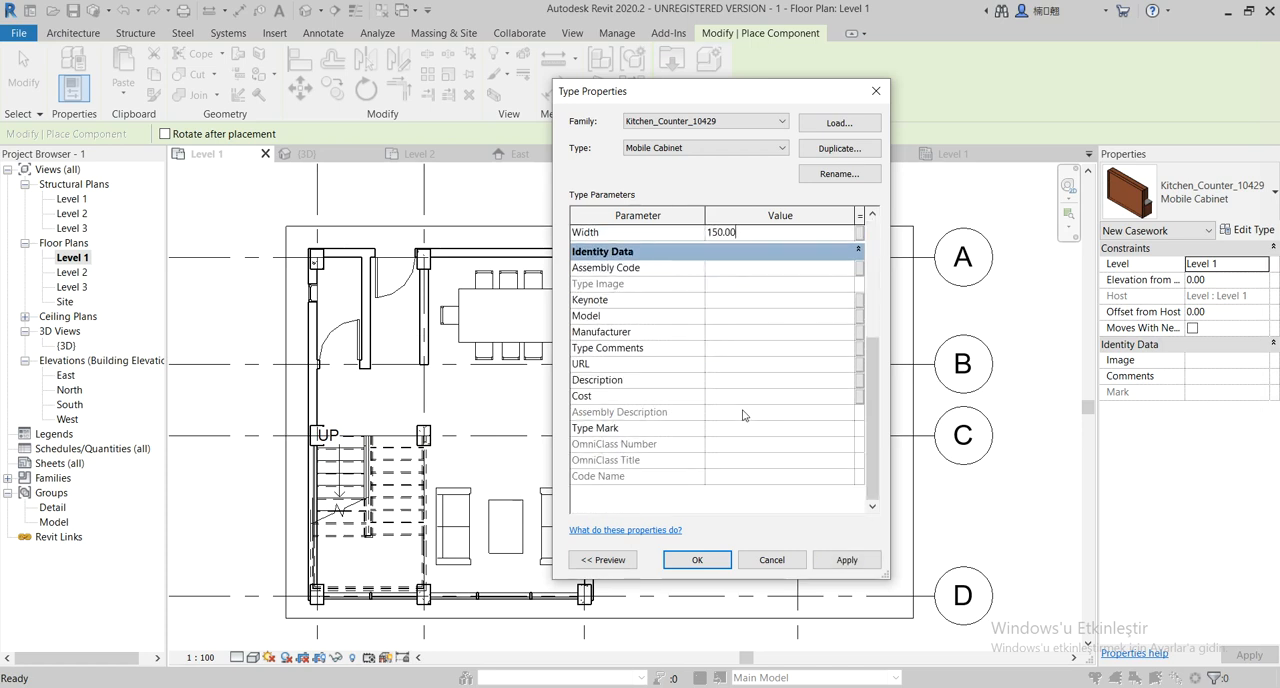
{"action": "scroll", "coordinate": [746, 420], "scroll_direction": "up", "scroll_amount": 5}
{"action": "left_click", "coordinate": [700, 561]}
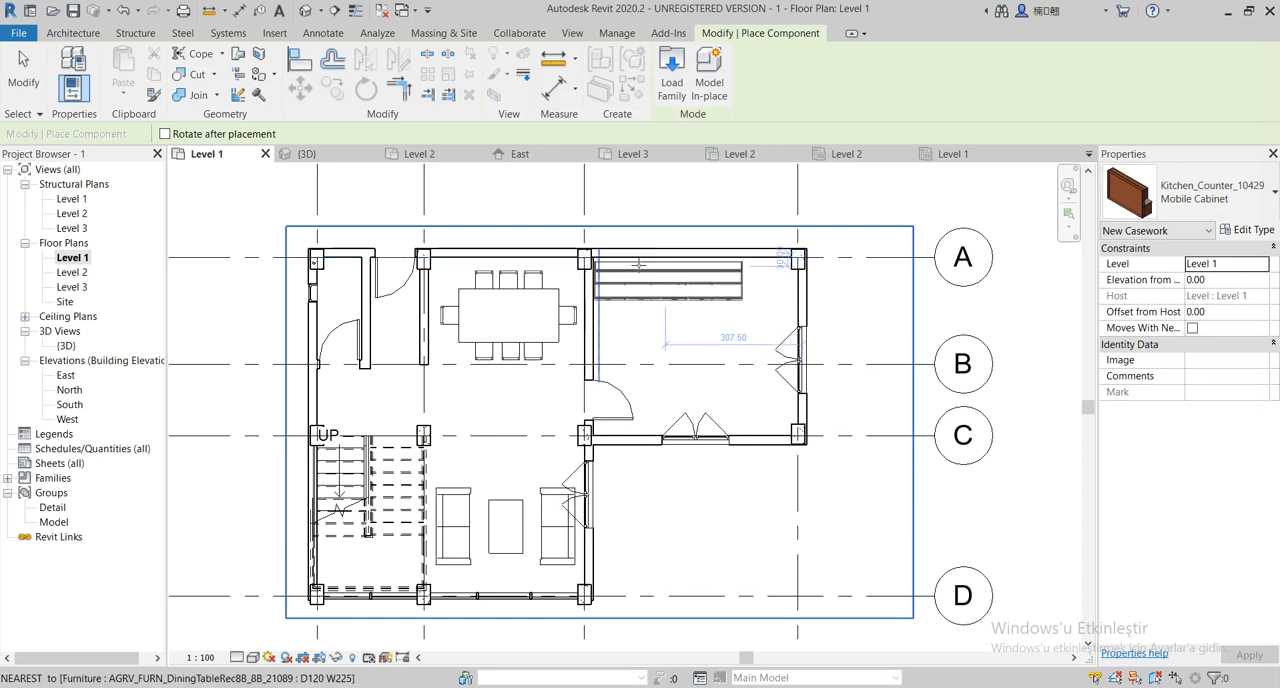
Place the kitchen counter in the grid A corner of the room with the two double windows and nudge it against the wall
{"action": "left_click", "coordinate": [637, 266]}
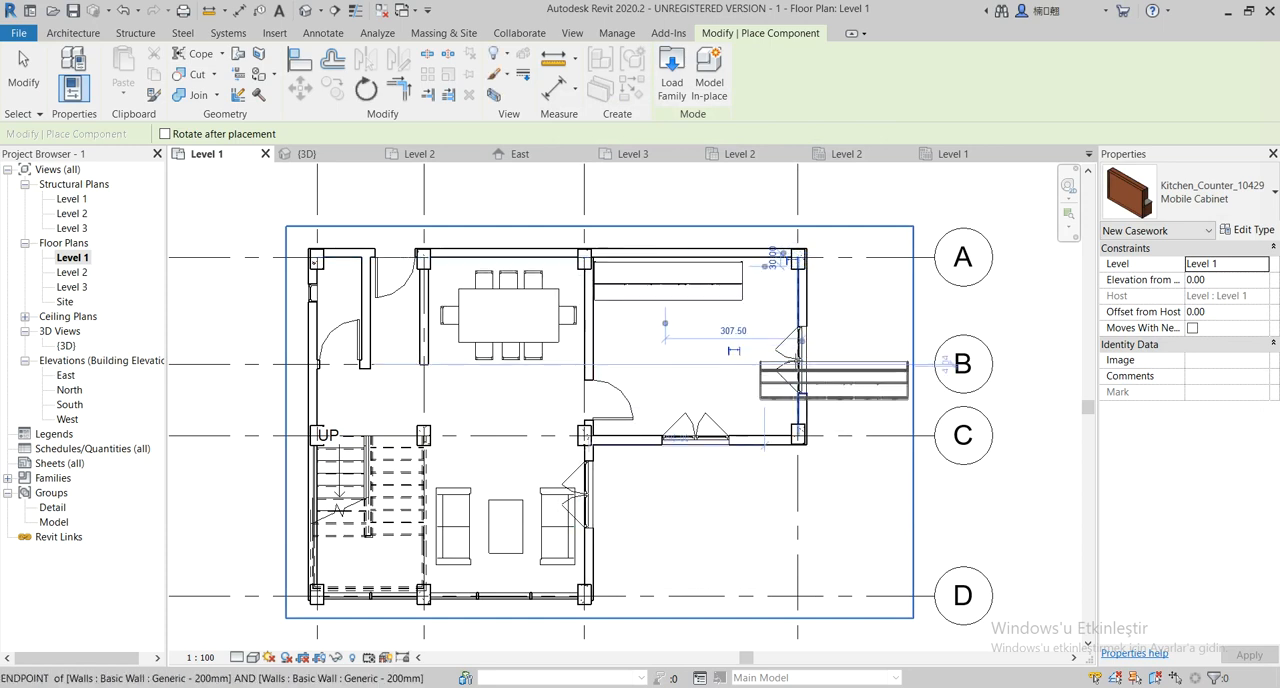
{"action": "key", "text": "Escape"}
{"action": "key", "text": "Escape"}
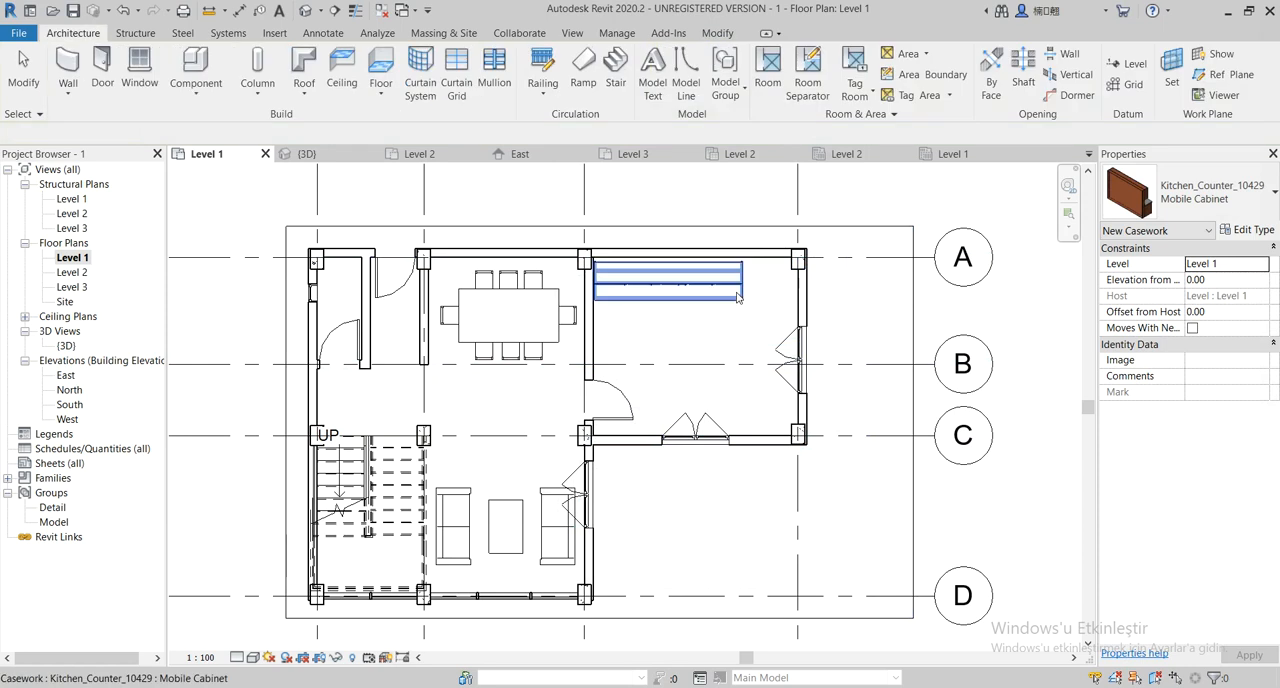
{"action": "left_click", "coordinate": [700, 282]}
{"action": "key", "text": "Up"}
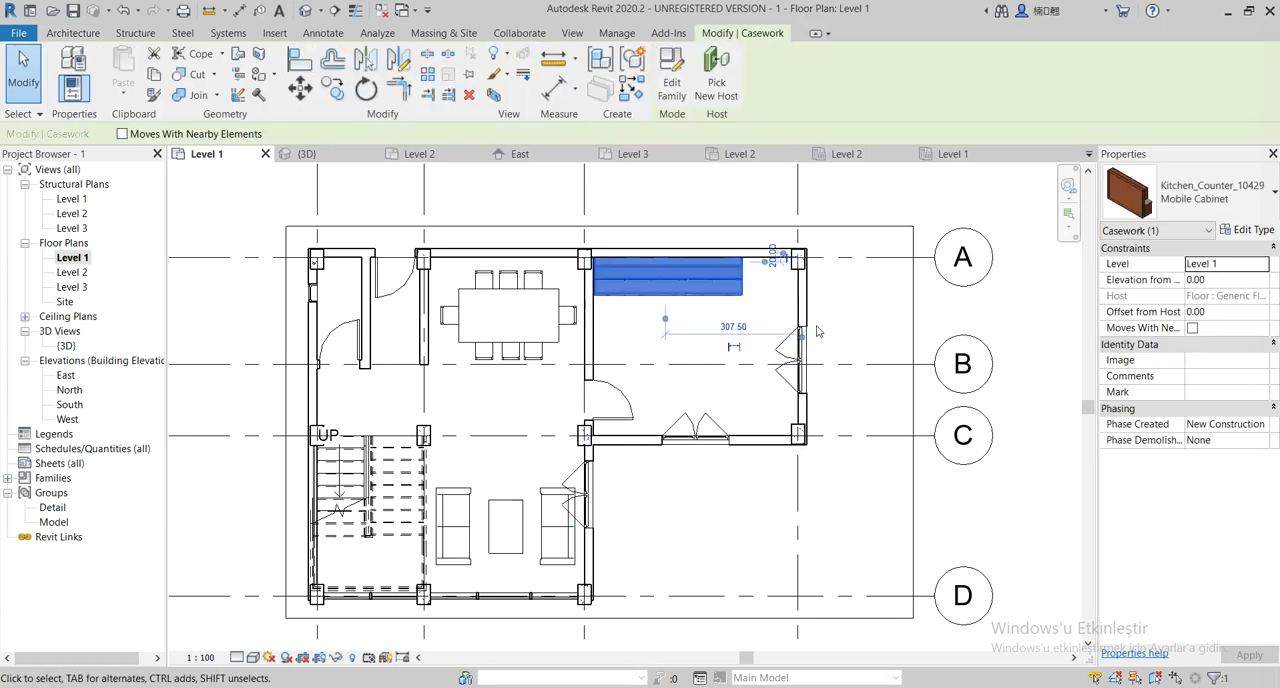
Set the placed kitchen counter's Width type parameter to 180.00 and deselect the counter
{"action": "left_click", "coordinate": [1247, 233]}
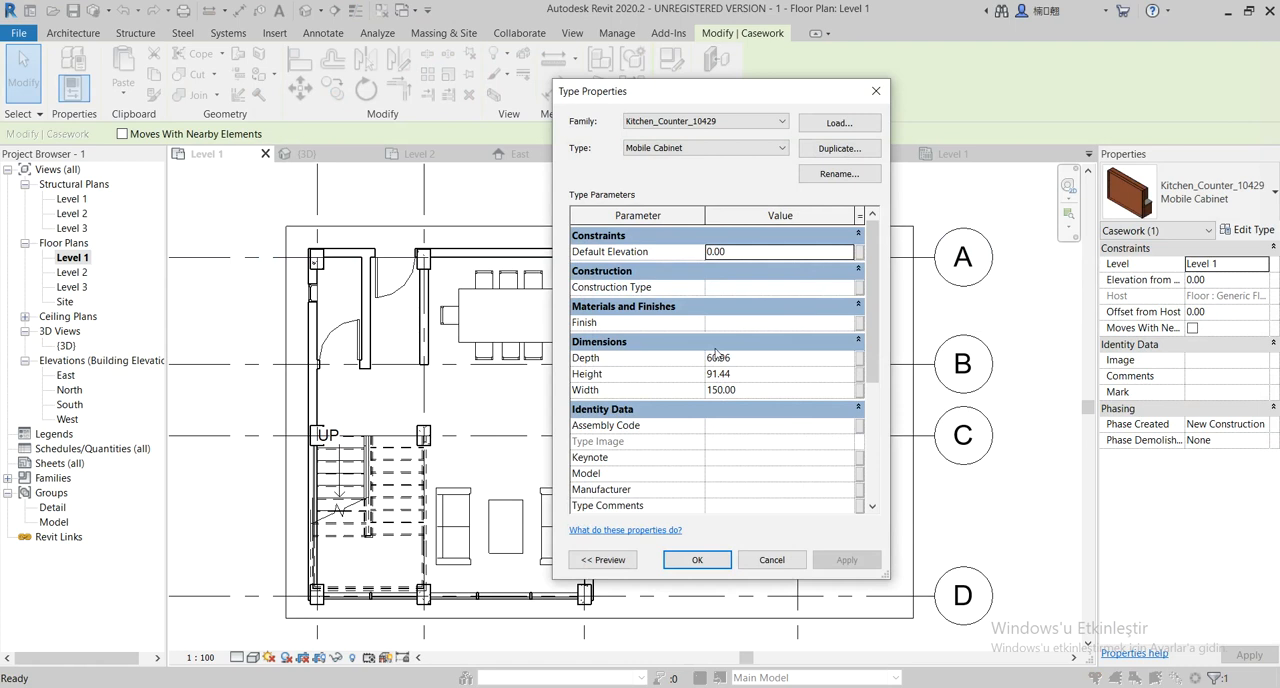
{"action": "scroll", "coordinate": [716, 355], "scroll_direction": "down", "scroll_amount": 3}
{"action": "scroll", "coordinate": [725, 375], "scroll_direction": "up", "scroll_amount": 3}
{"action": "left_click", "coordinate": [718, 388]}
{"action": "type", "text": "8"}
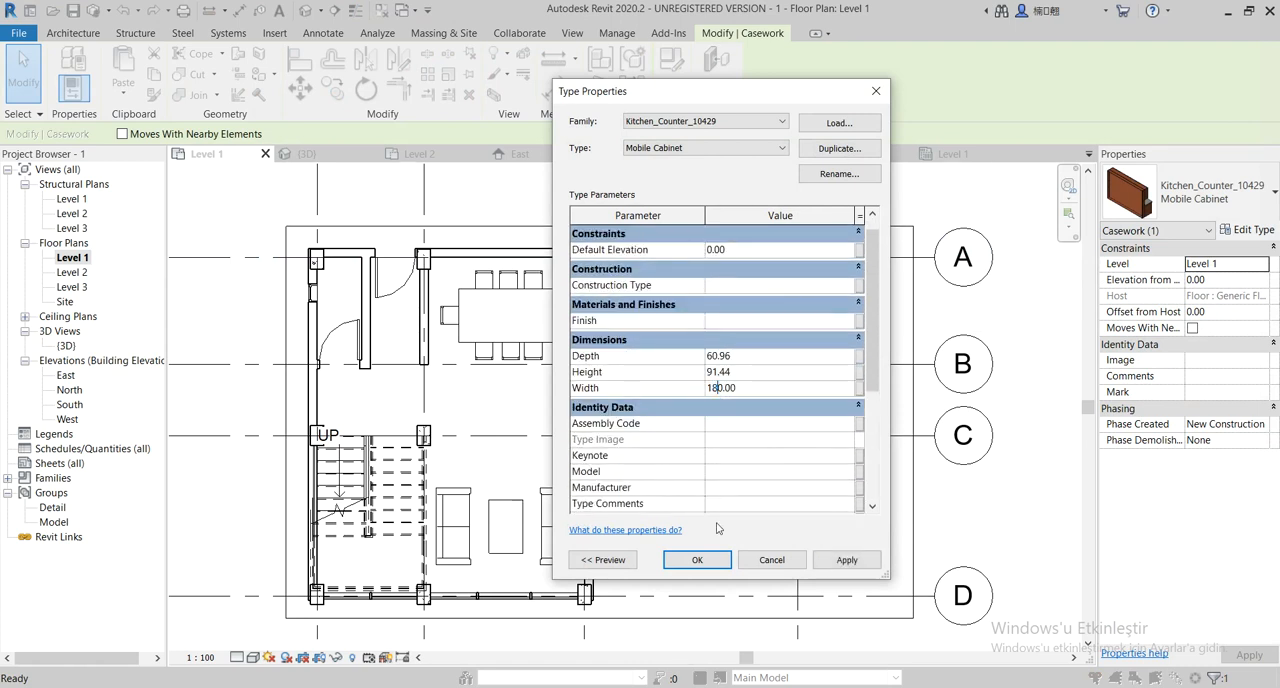
{"action": "left_click", "coordinate": [697, 559]}
{"action": "key", "text": "Escape"}
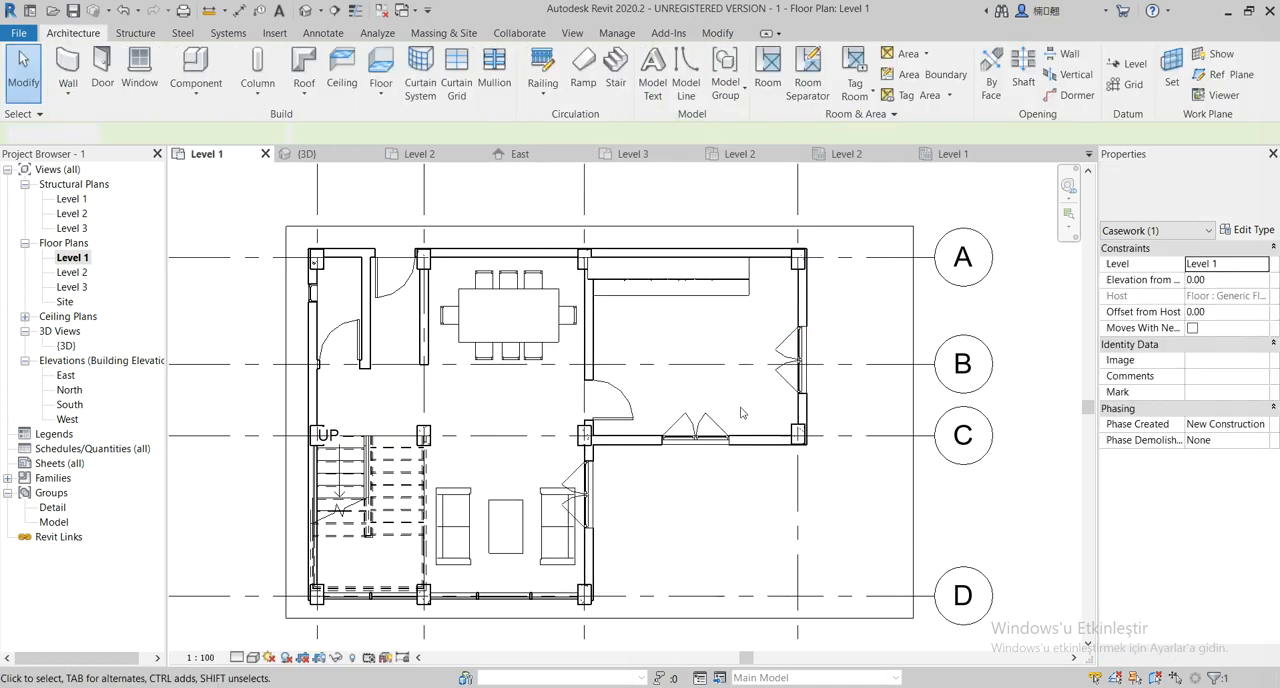
Set the Width type parameter of the Kitchen_Counter_10429 Mobile Cabinet type to 250.00 for the placed kitchen counter
{"action": "left_click", "coordinate": [1248, 230]}
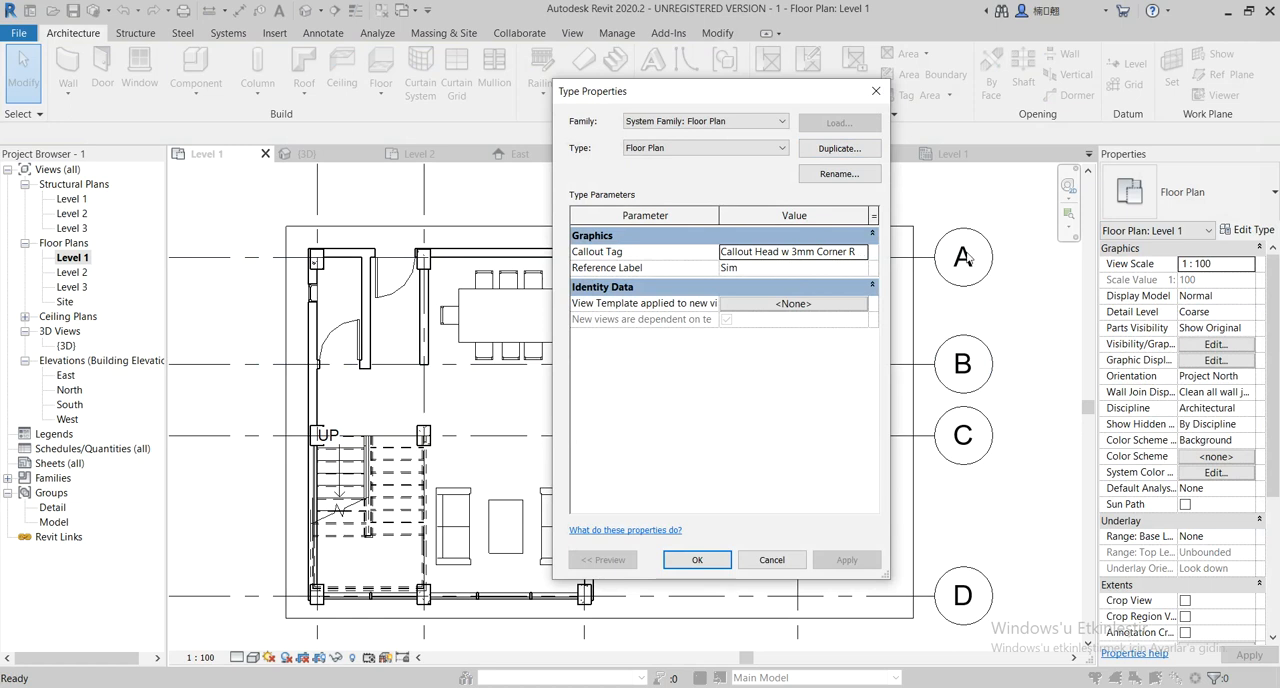
{"action": "key", "text": "Escape"}
{"action": "left_click", "coordinate": [727, 295]}
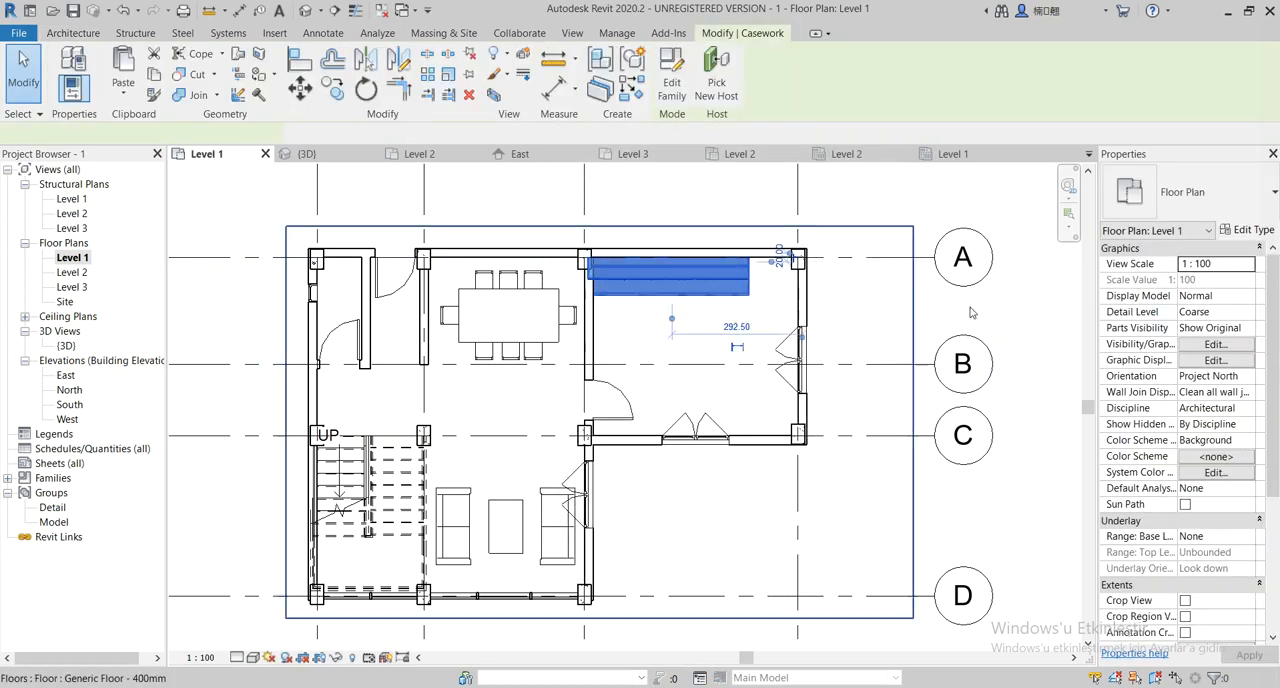
{"action": "left_click", "coordinate": [1242, 232]}
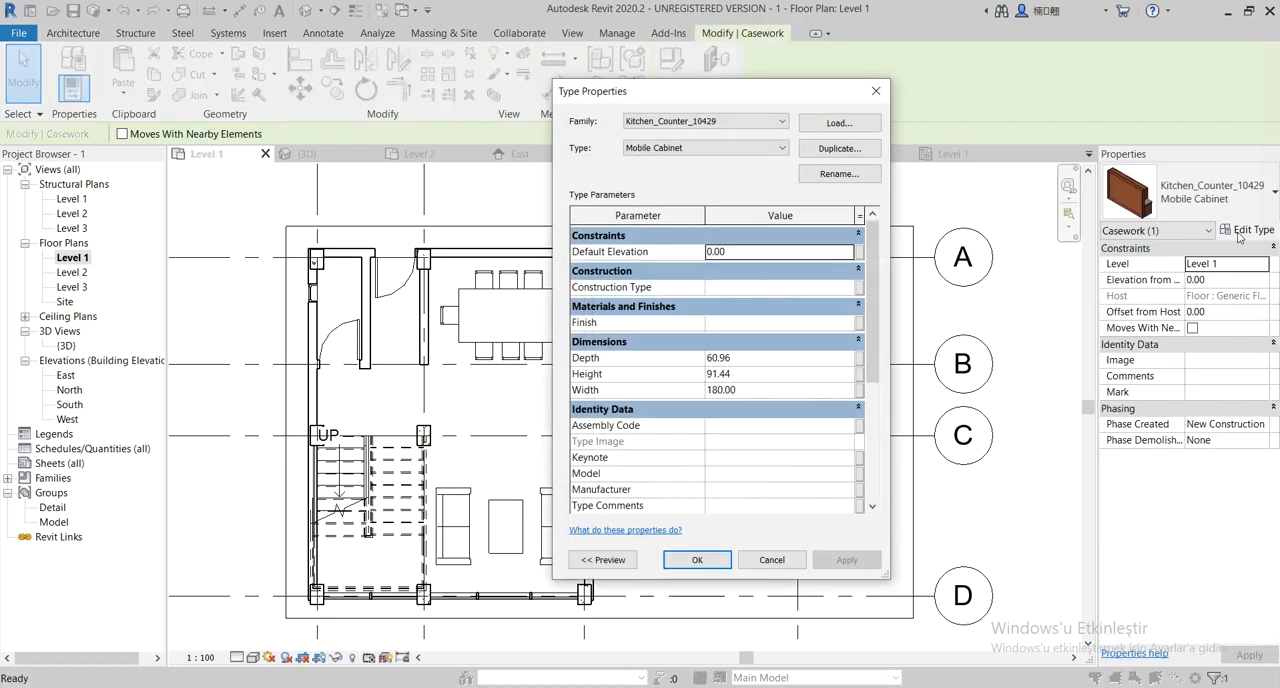
{"action": "left_click", "coordinate": [718, 391]}
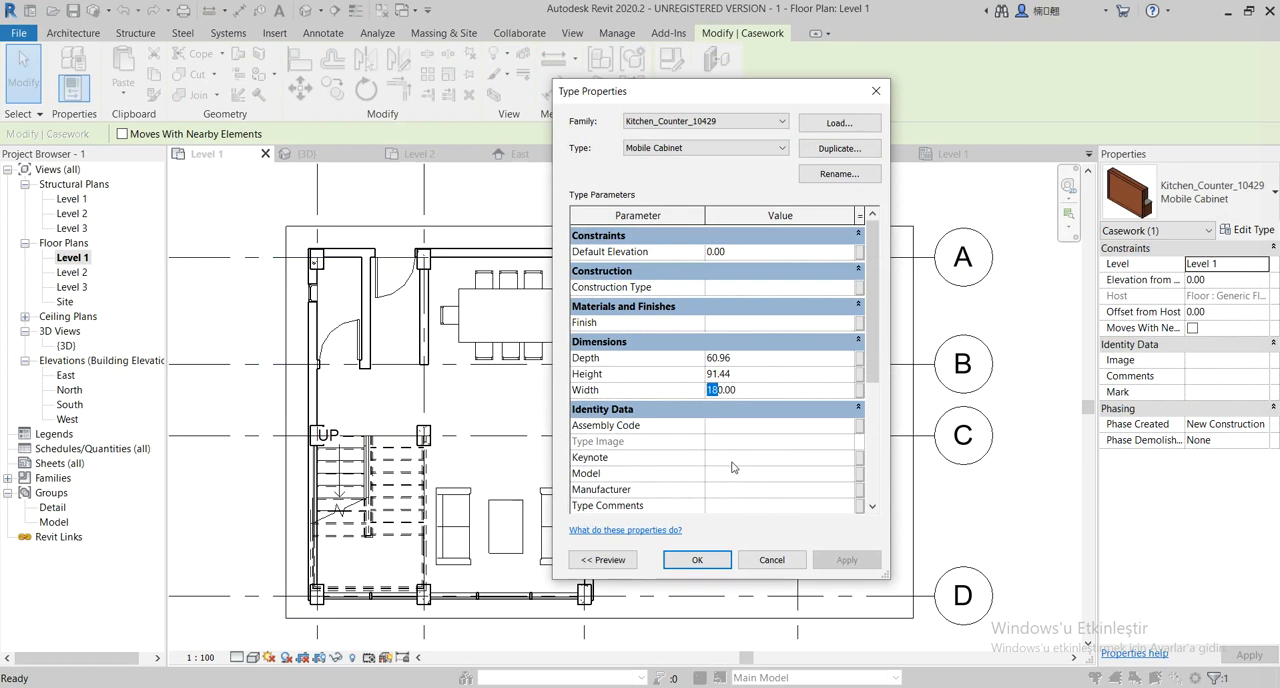
{"action": "type", "text": "25"}
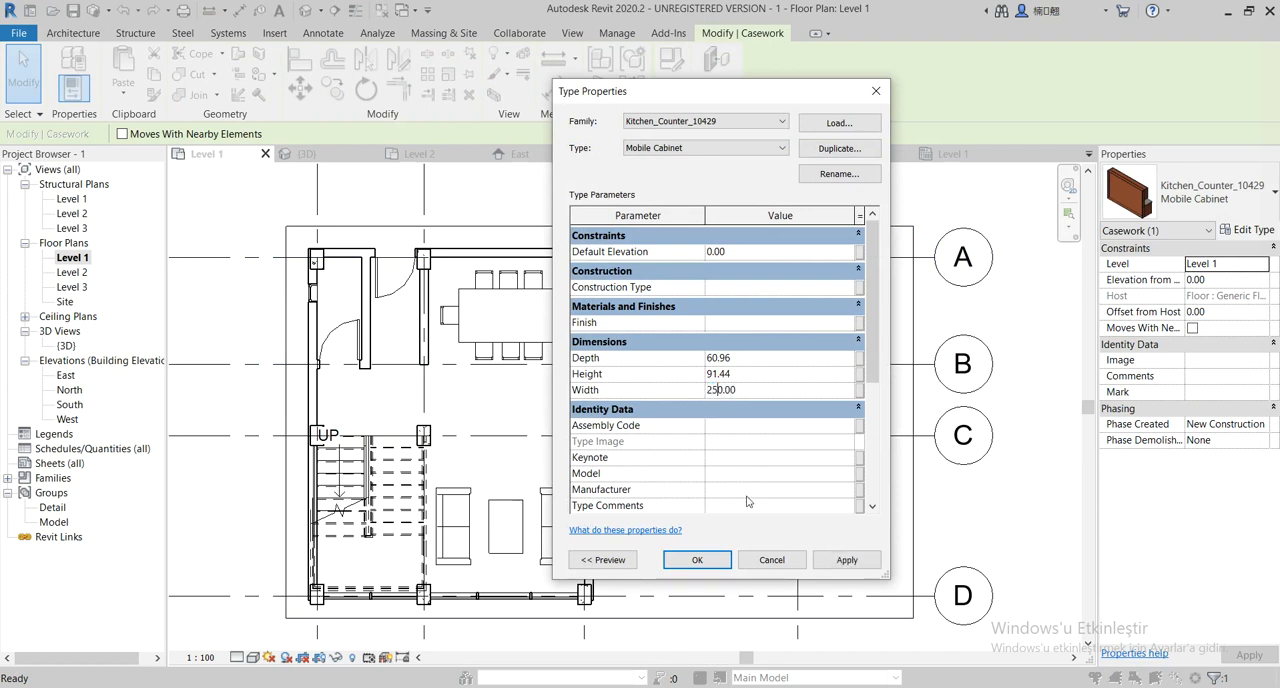
{"action": "left_click", "coordinate": [698, 559]}
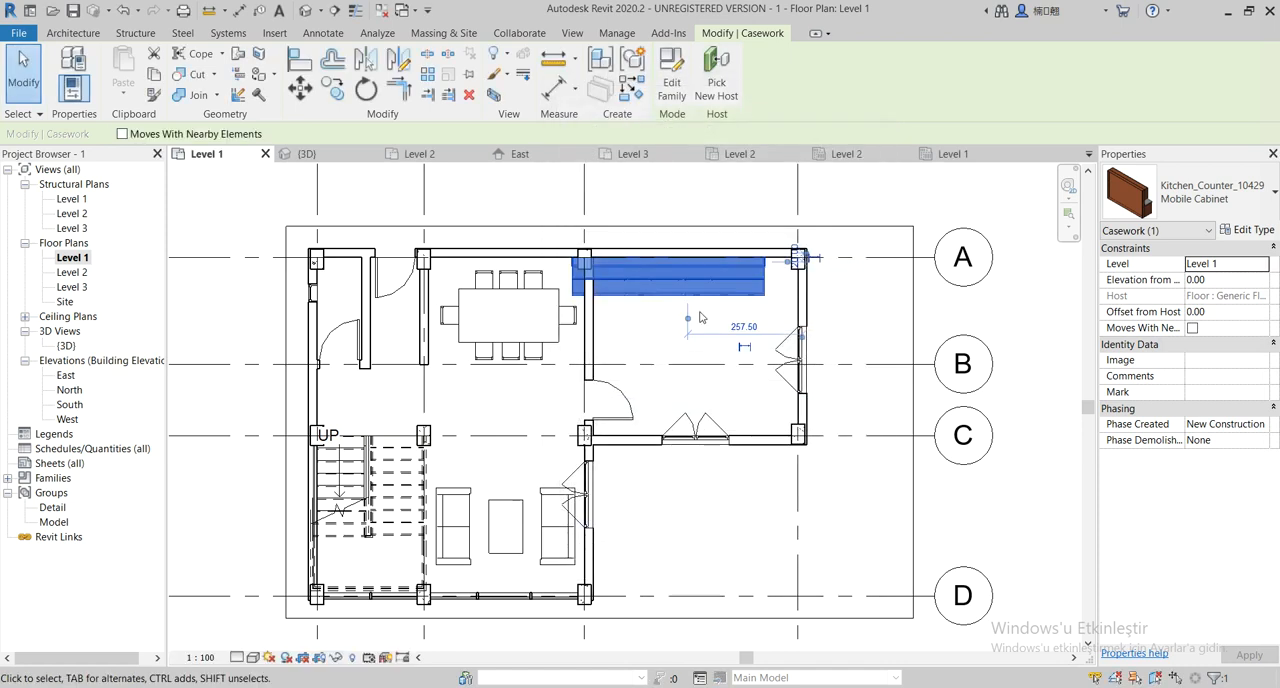
Shift the kitchen counter along the grid A wall until its end meets the dining-side wall, and deselect it
{"action": "left_click", "coordinate": [704, 312]}
{"action": "left_click", "coordinate": [698, 292]}
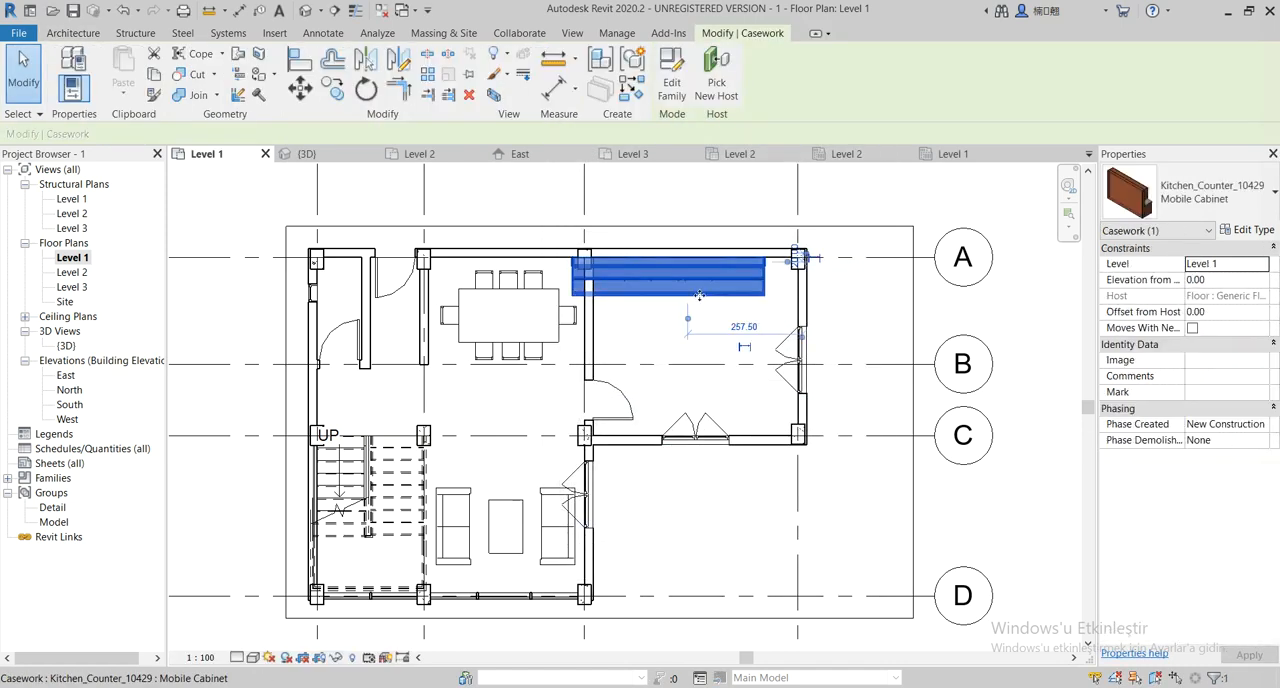
{"action": "left_click_drag", "start_coordinate": [698, 292], "coordinate": [754, 334]}
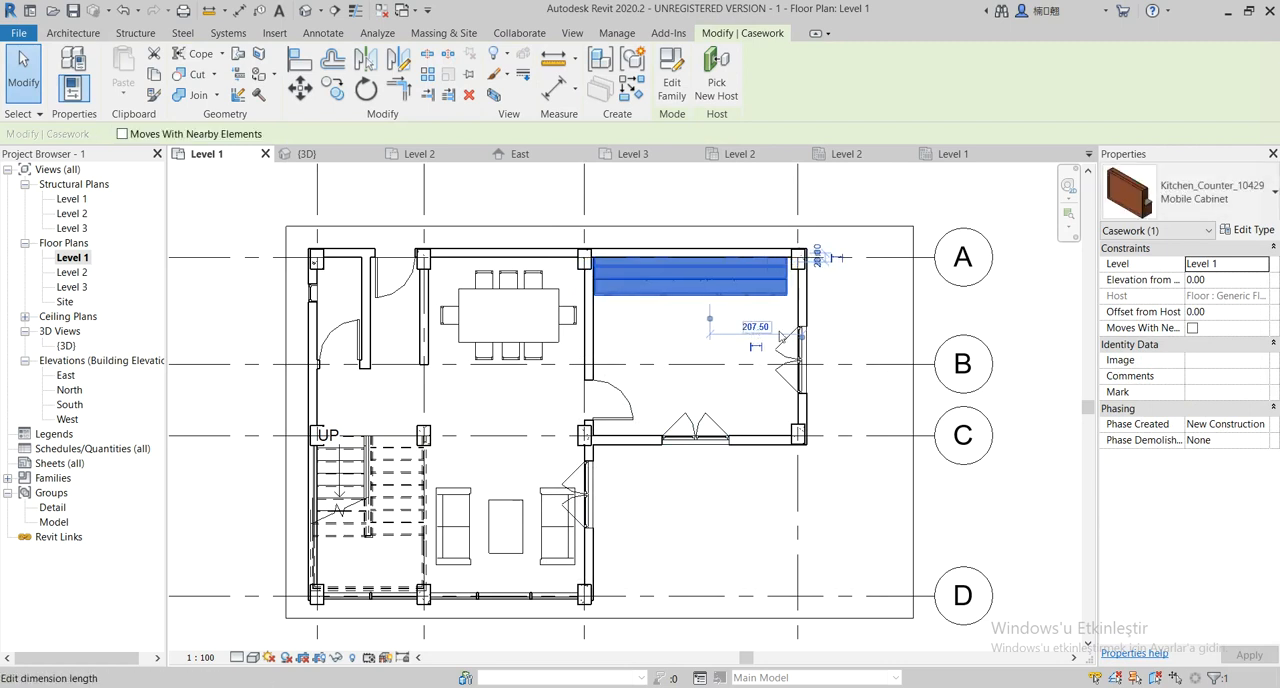
{"action": "left_click", "coordinate": [868, 329]}
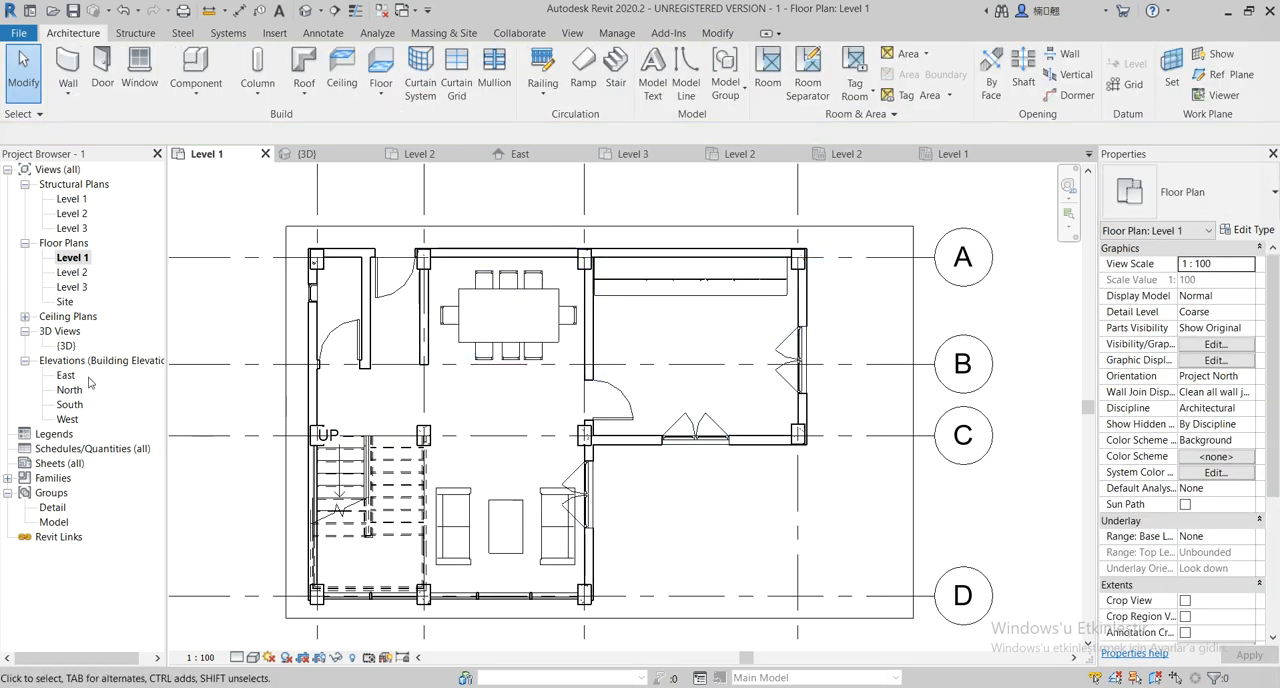
Open the {3D} view and examine the house exterior from the front-right side
{"action": "double_click", "coordinate": [66, 344]}
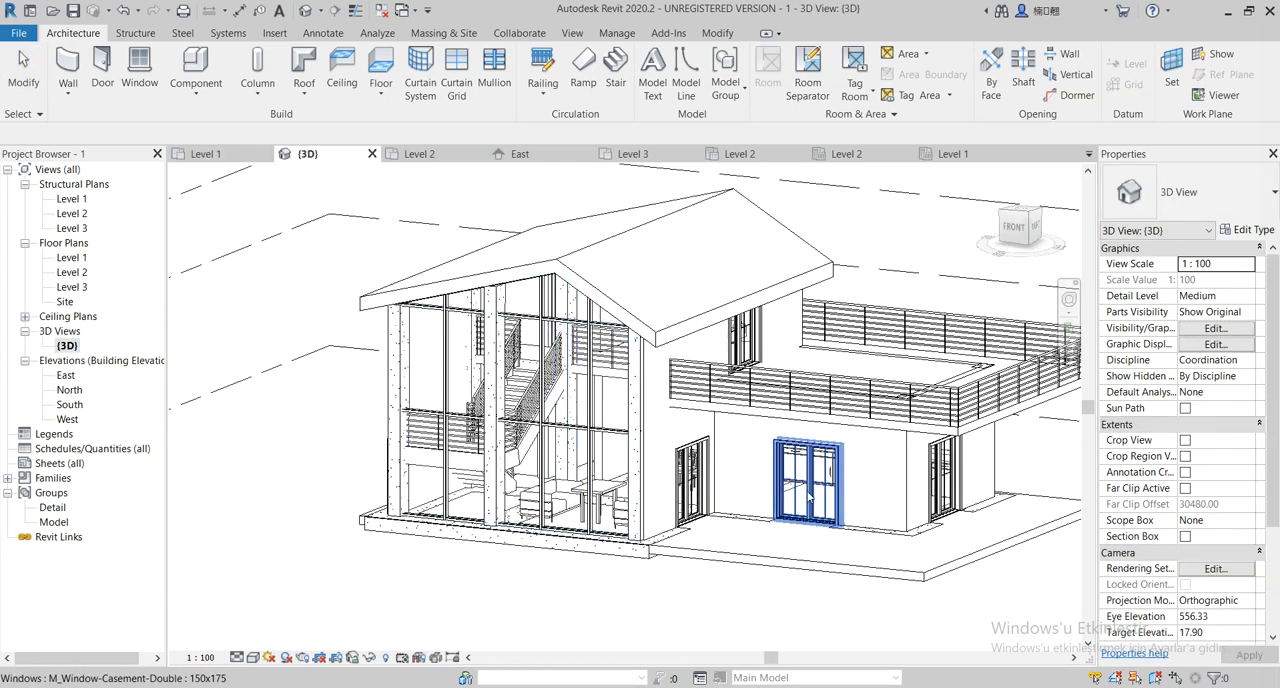
{"action": "middle_click_drag", "start_coordinate": [769, 528], "coordinate": [722, 478], "text": "shift"}
{"action": "scroll", "coordinate": [701, 516], "scroll_direction": "down", "scroll_amount": 2}
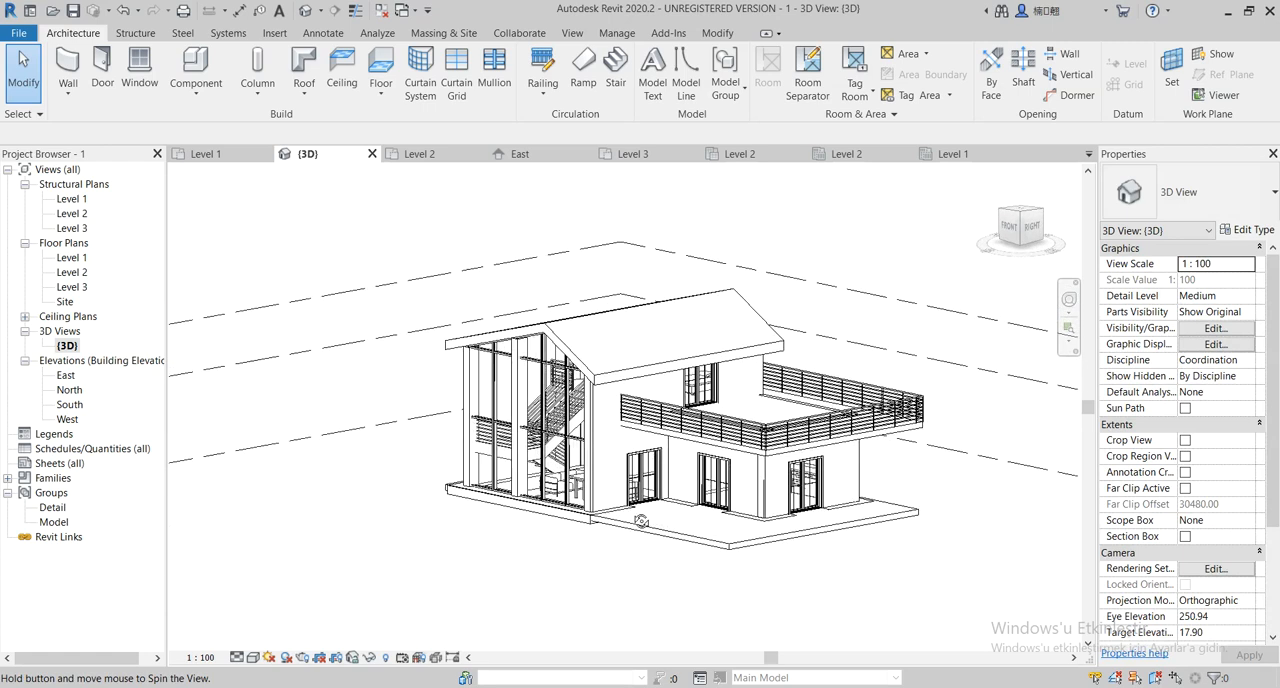
{"action": "middle_click_drag", "start_coordinate": [690, 440], "coordinate": [700, 555], "text": "shift"}
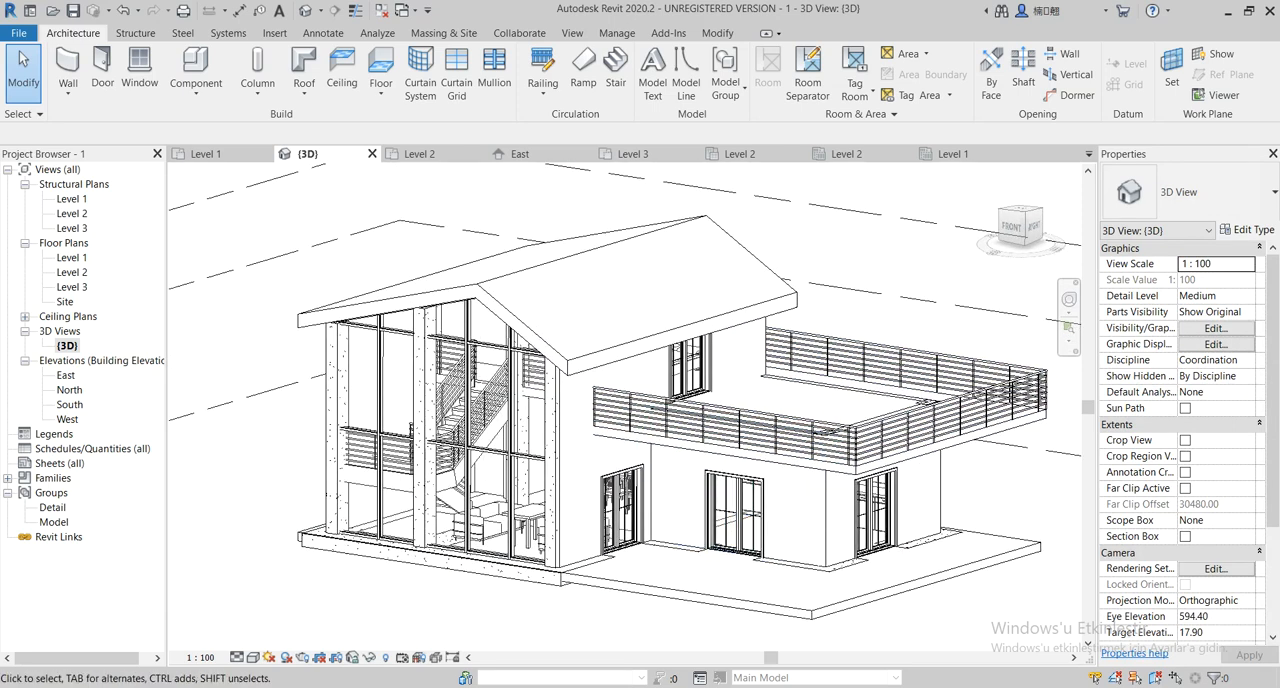